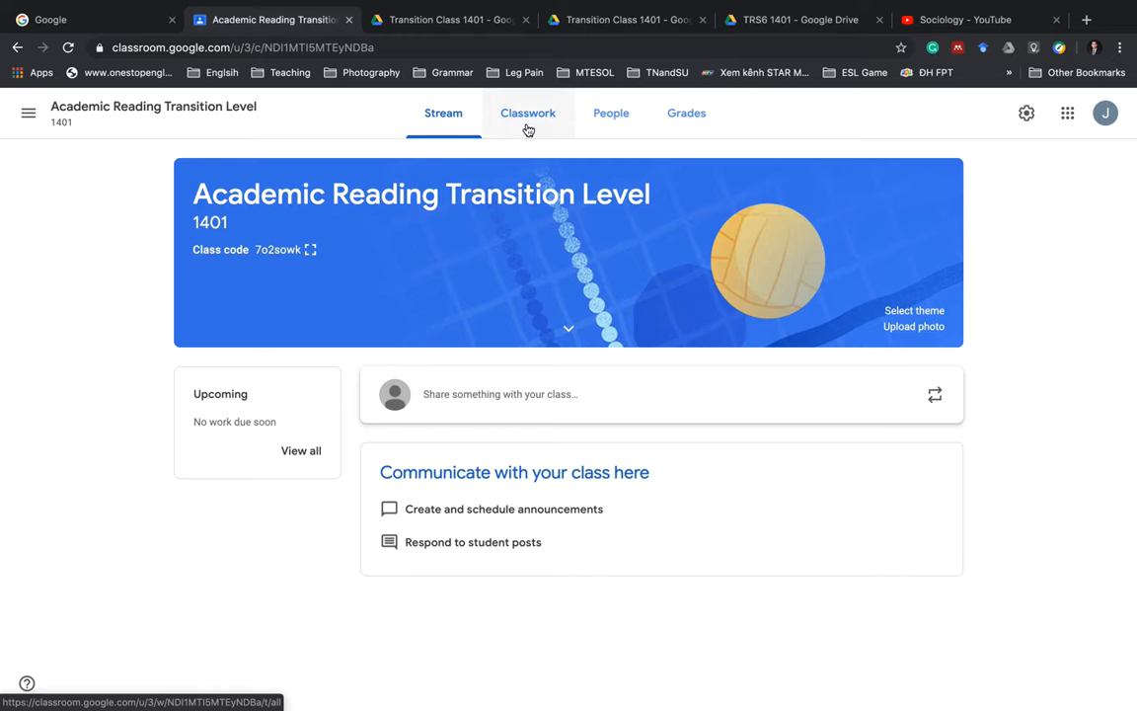
# - Start a new classwork material for the Academic Reading Transition Level class and title it "Course Syllabus"
pyautogui.click(528, 129)
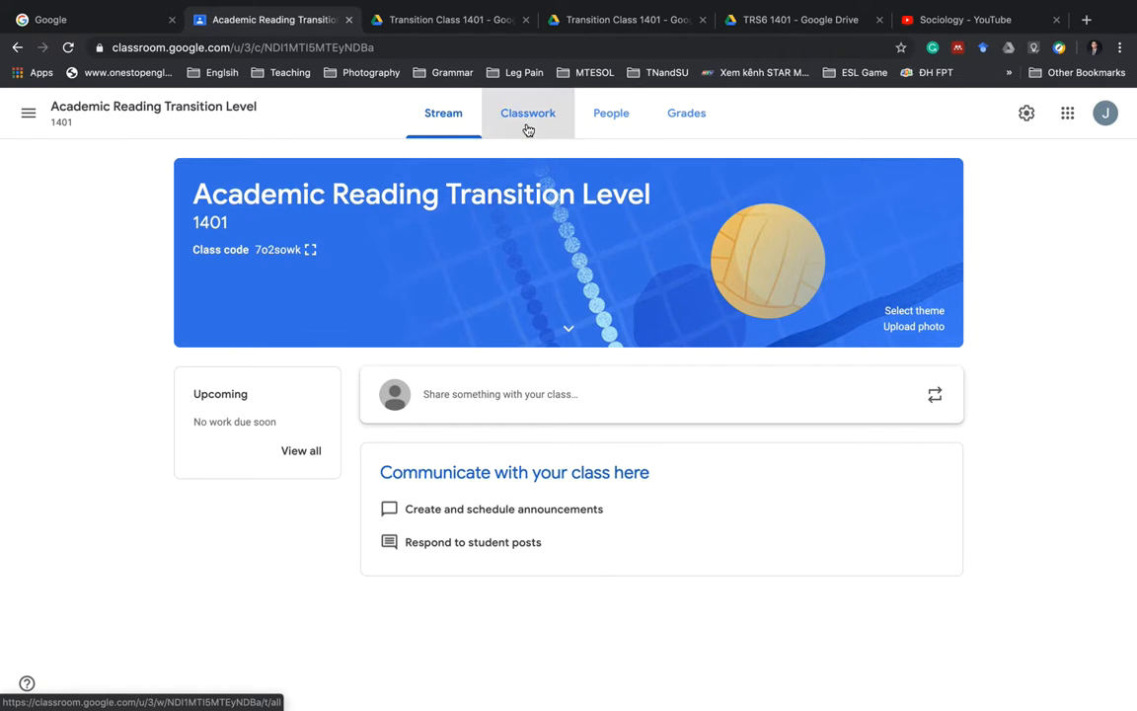
pyautogui.click(319, 170)
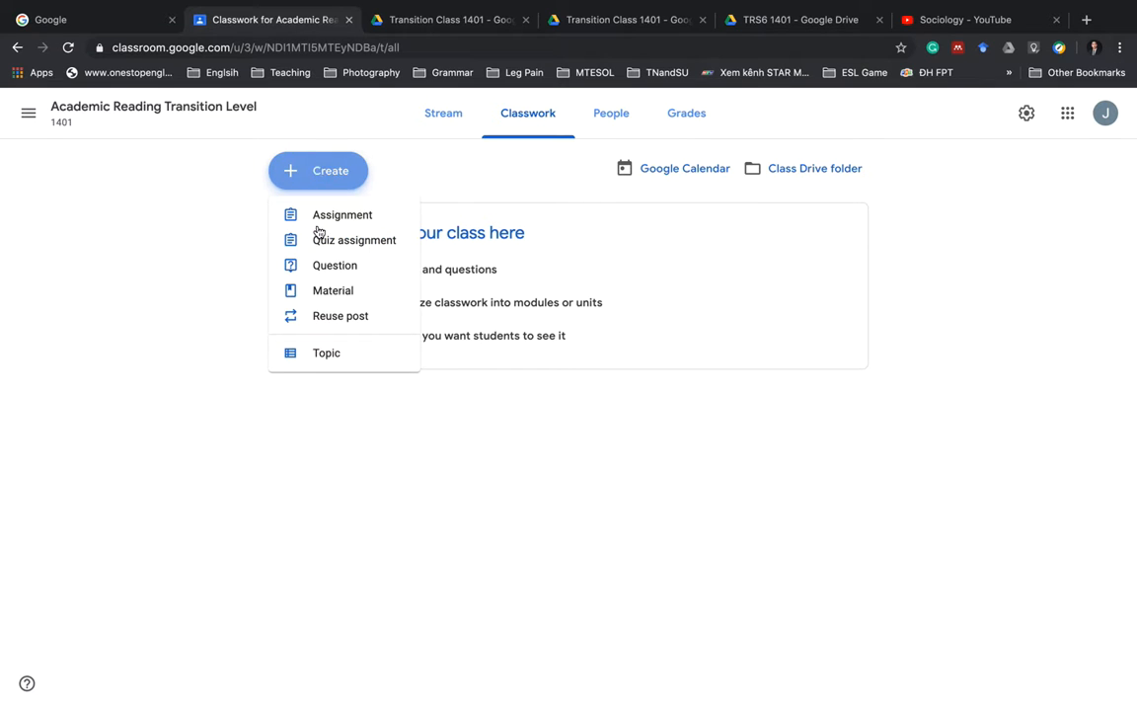
pyautogui.click(327, 294)
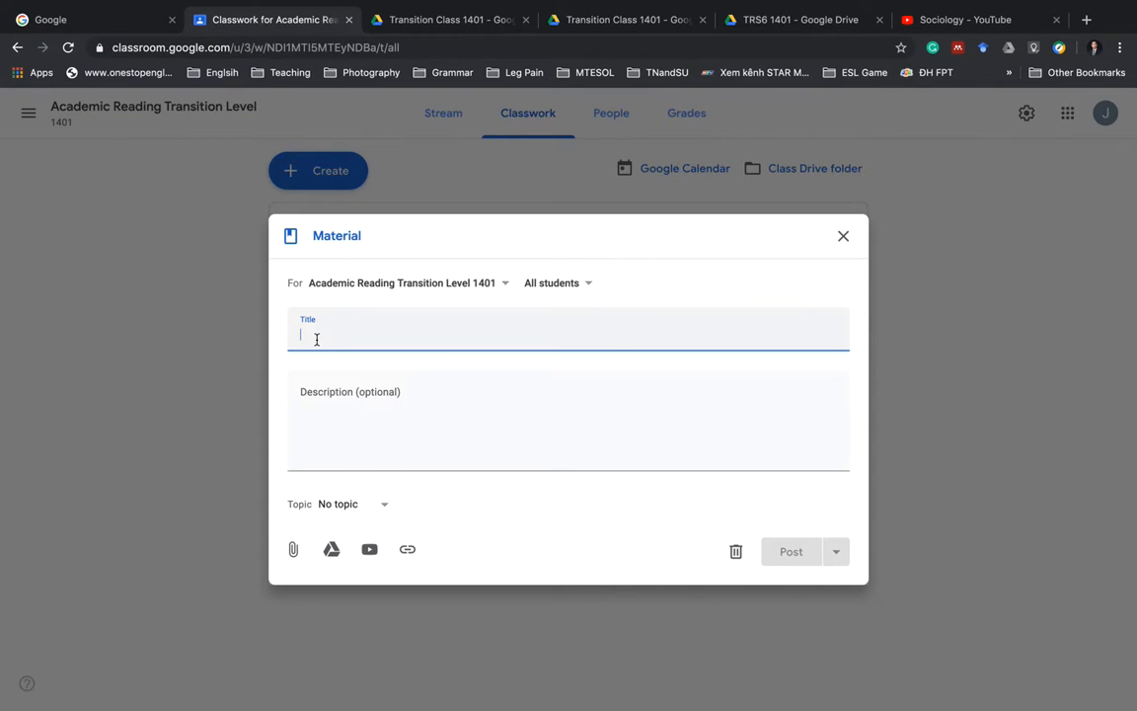
pyautogui.write('Course Syllabus')
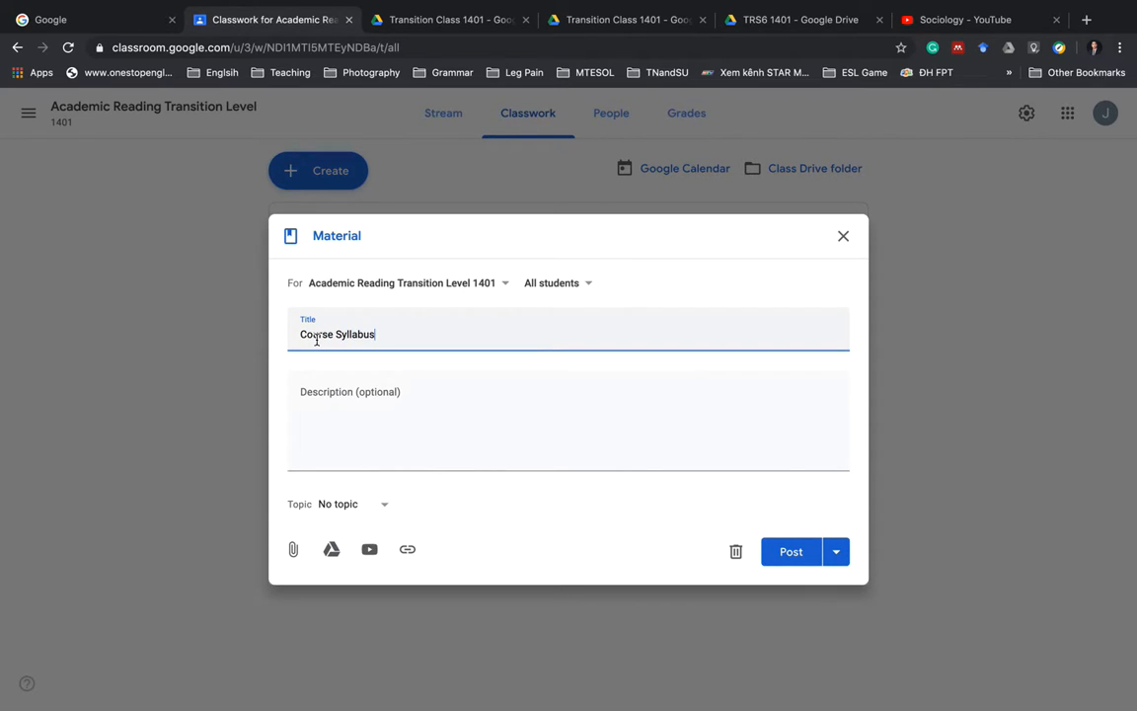
# - Enter "Course Plan and Assessment Scheme" as the description of the Course Syllabus material
pyautogui.click(338, 392)
pyautogui.write('CLas')
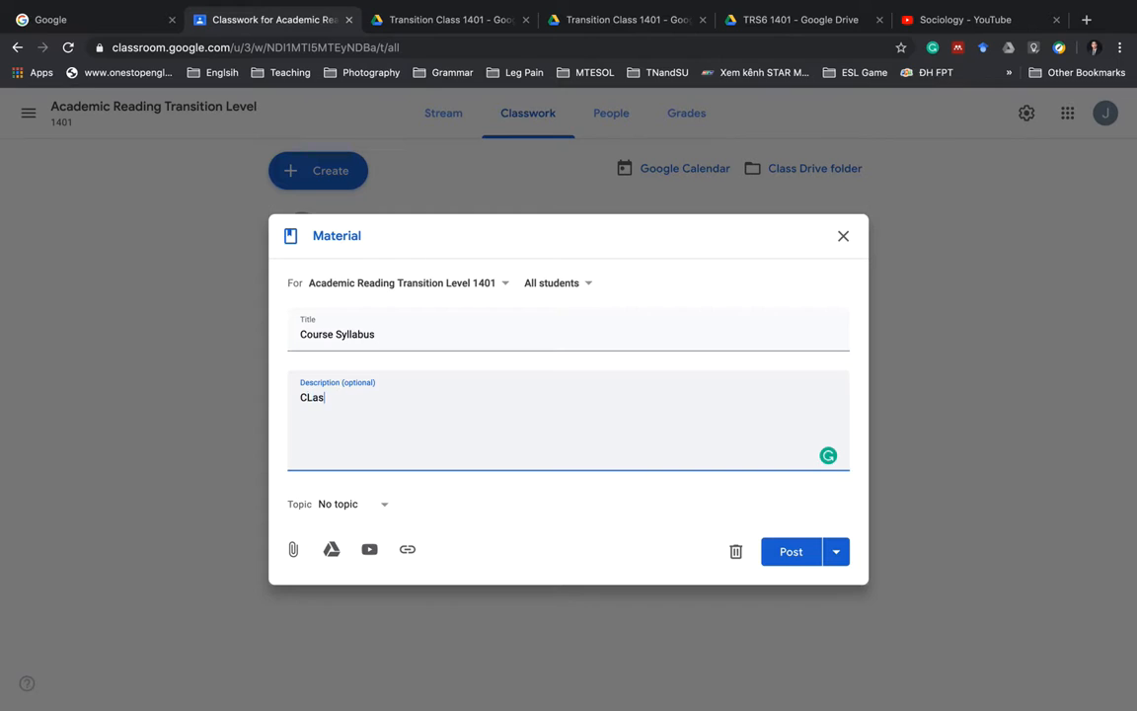
pyautogui.press('BackSpace')
pyautogui.press('BackSpace')
pyautogui.press('BackSpace')
pyautogui.write('ourse Plan and Assessment Scheme')
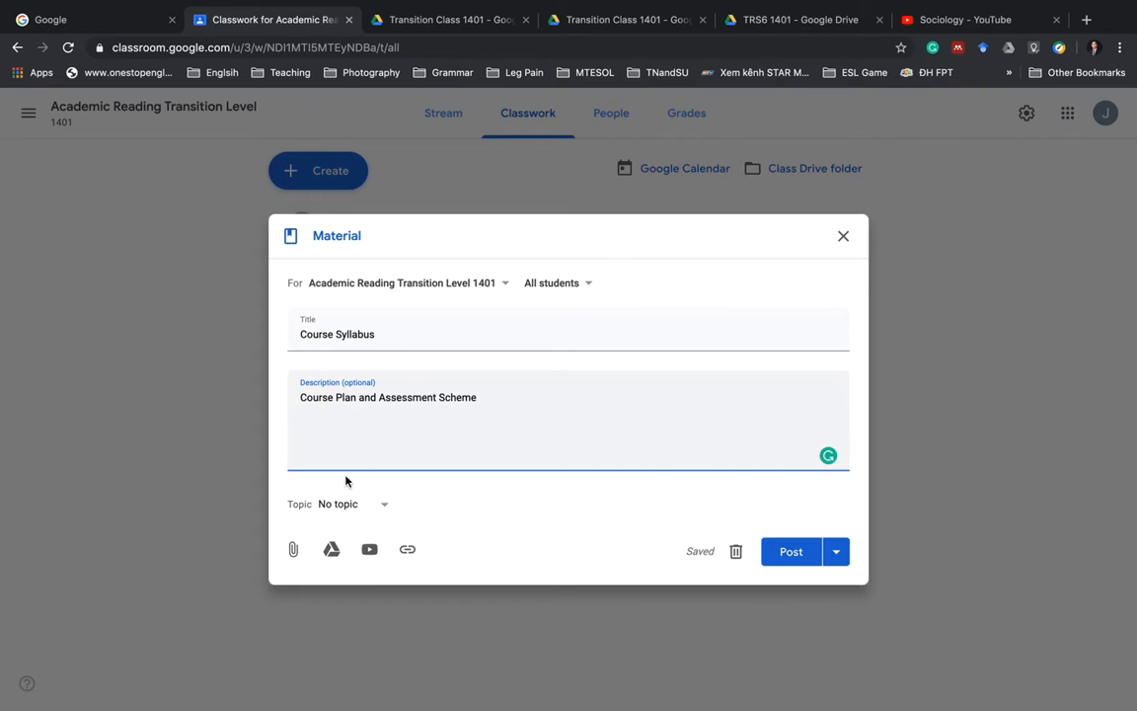
# - Attach "Syllabus English 6- University Success_ Summer 2019_Updated June2018.xls" from the computer's TransitionClass folder to the Course Syllabus material
pyautogui.click(295, 548)
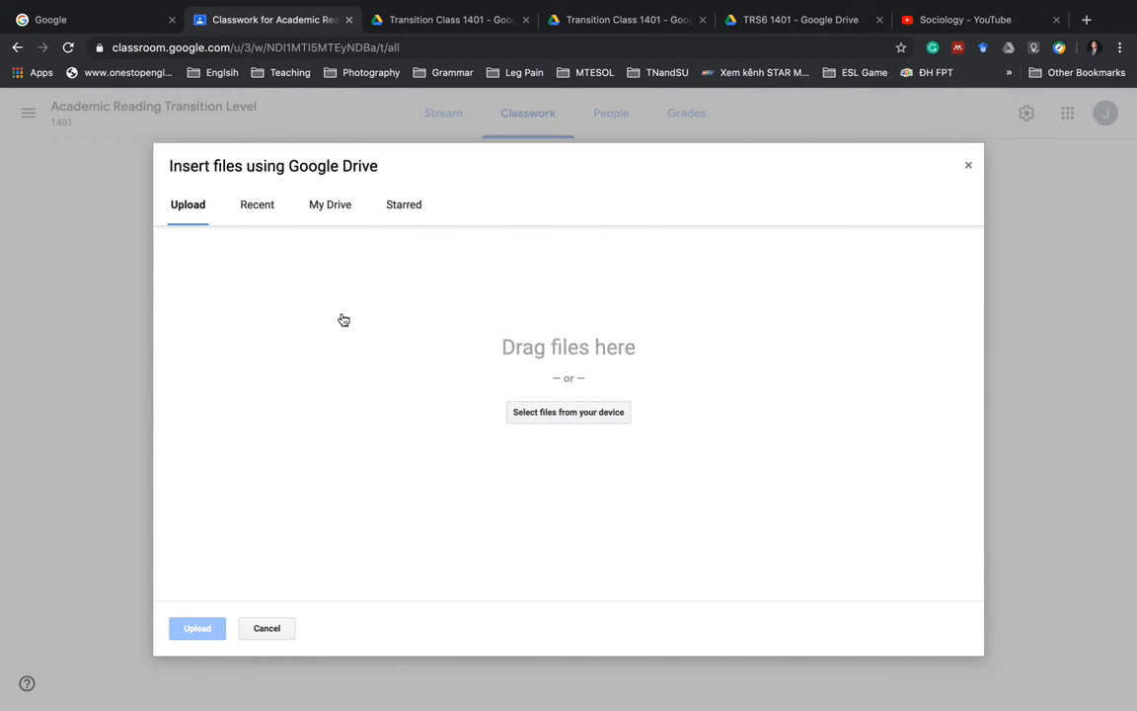
pyautogui.click(579, 420)
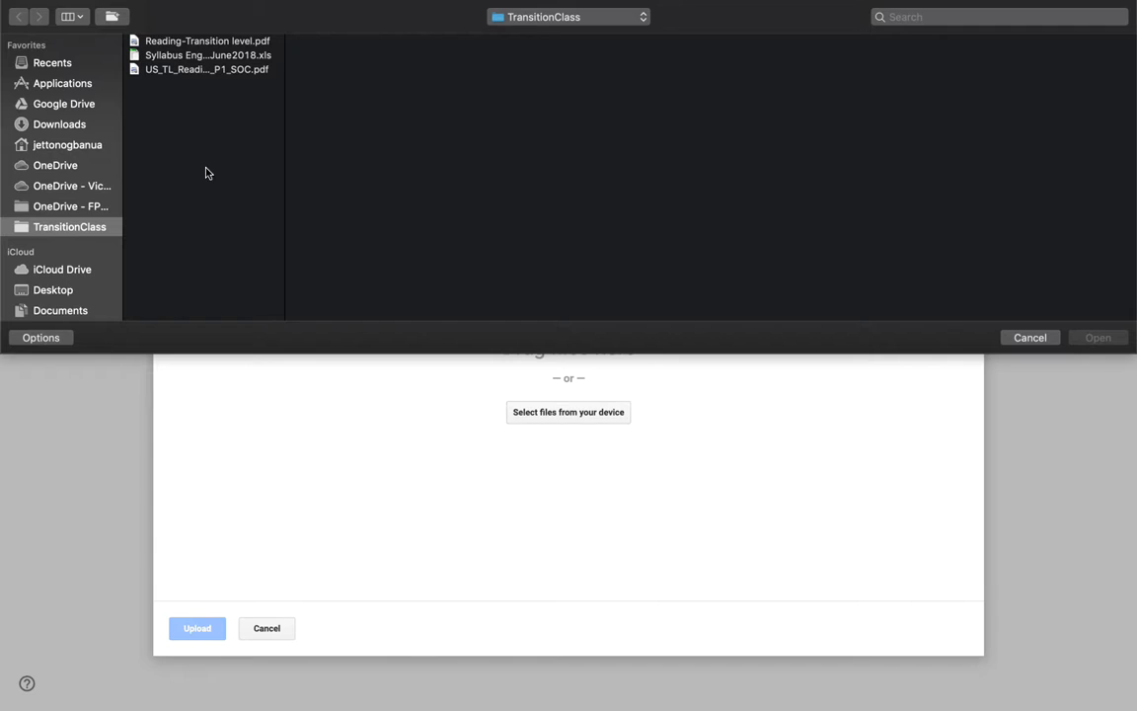
pyautogui.click(190, 55)
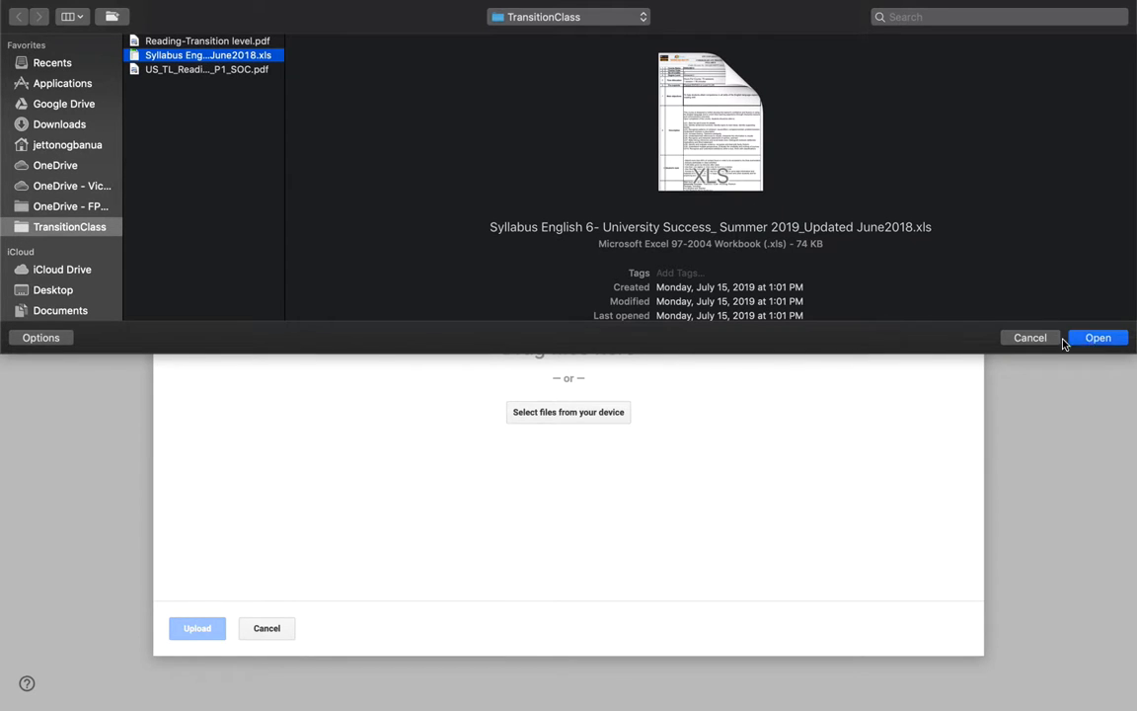
pyautogui.click(1089, 340)
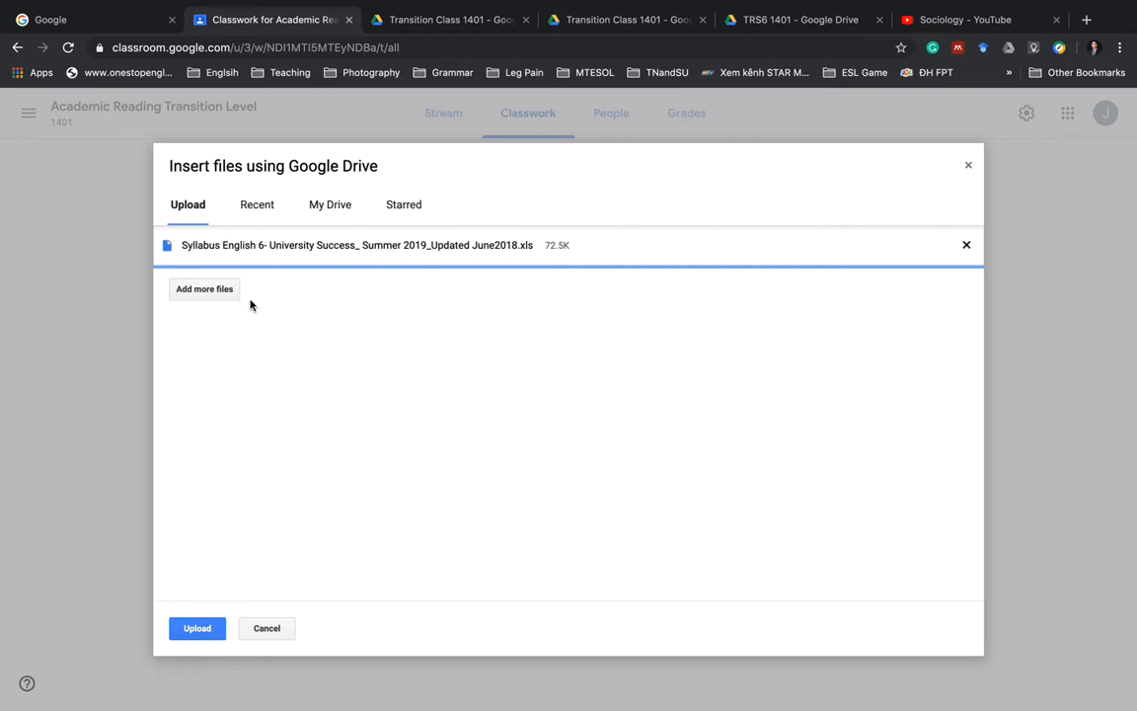
pyautogui.click(199, 629)
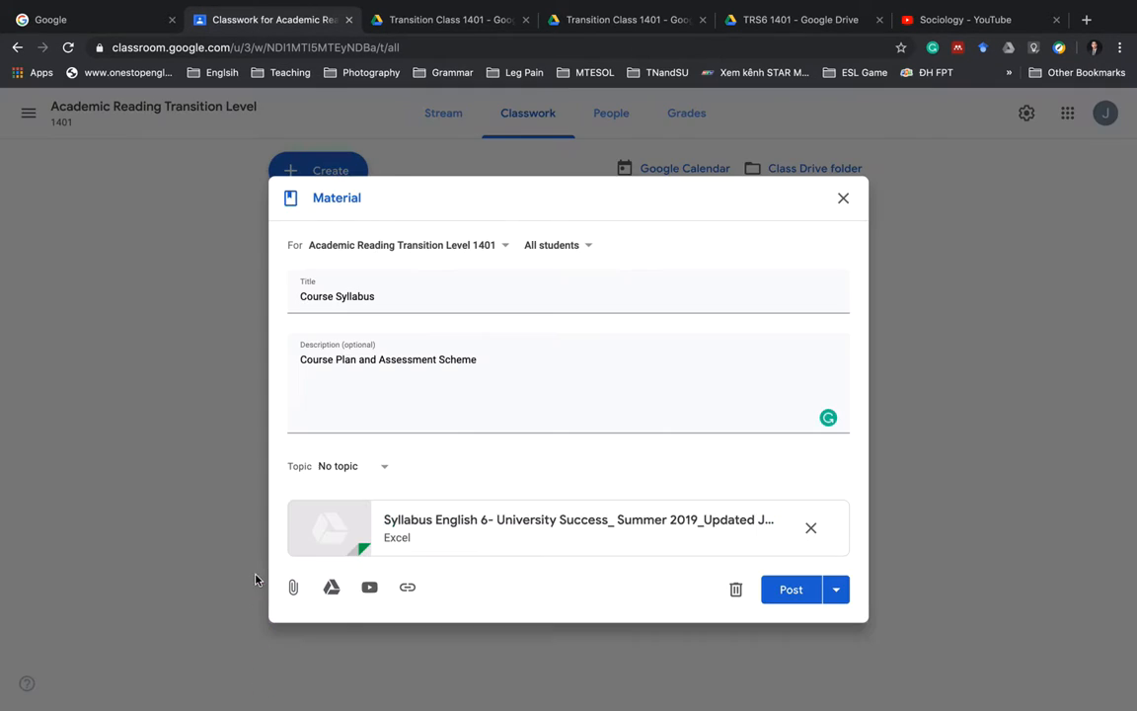
# - Share the Course Syllabus material with Transition Class 1402 as well and post it without a topic
pyautogui.click(477, 249)
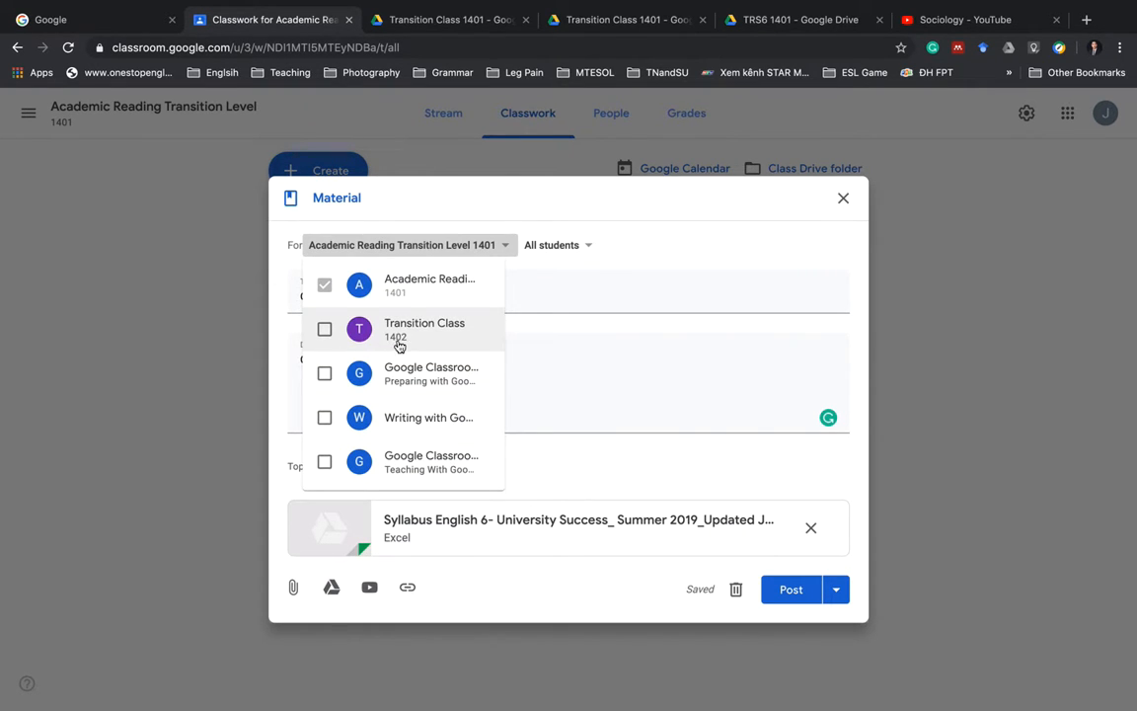
pyautogui.click(325, 332)
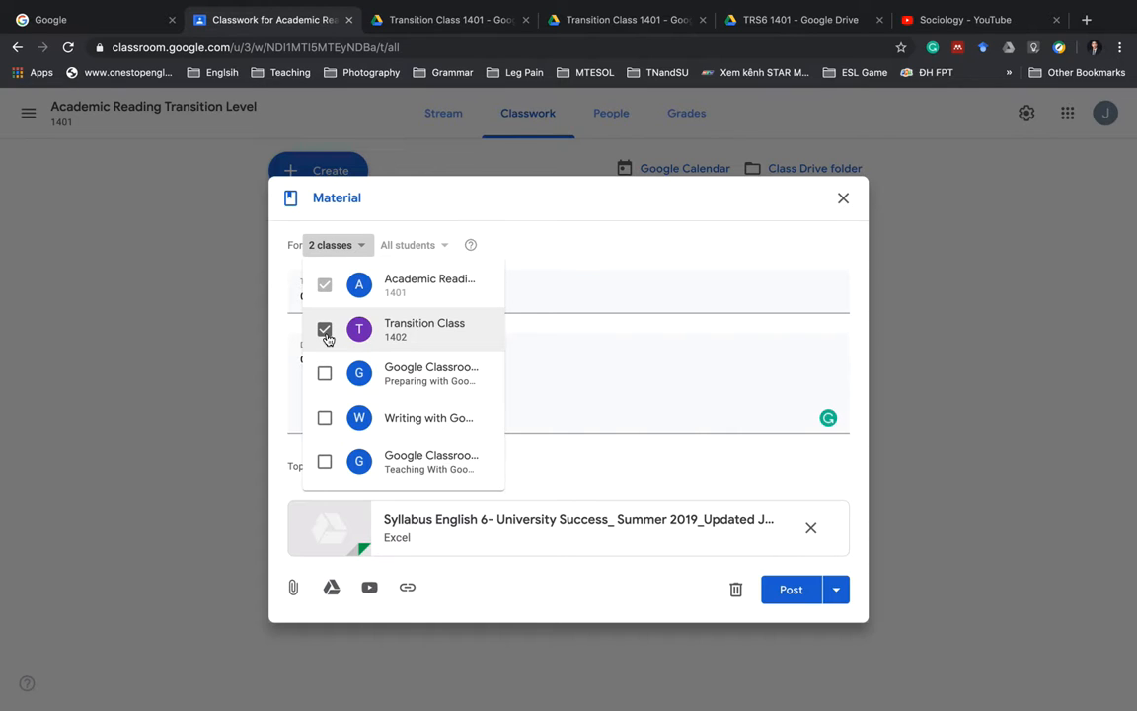
pyautogui.click(577, 355)
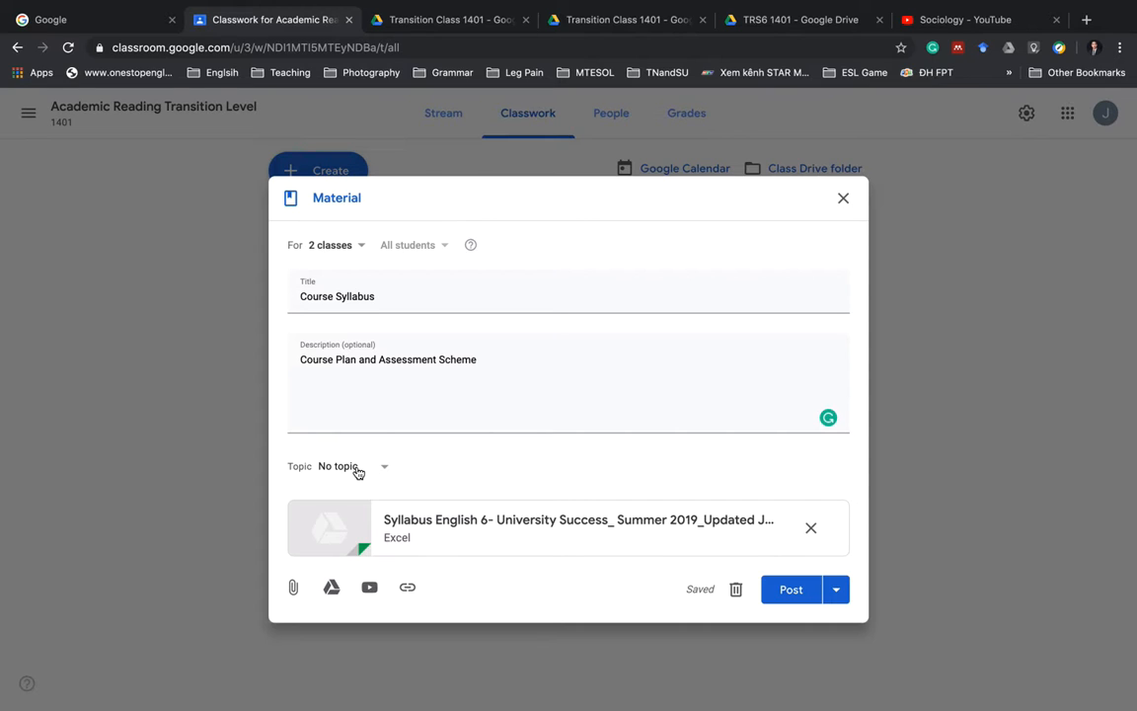
pyautogui.click(355, 468)
pyautogui.click(456, 477)
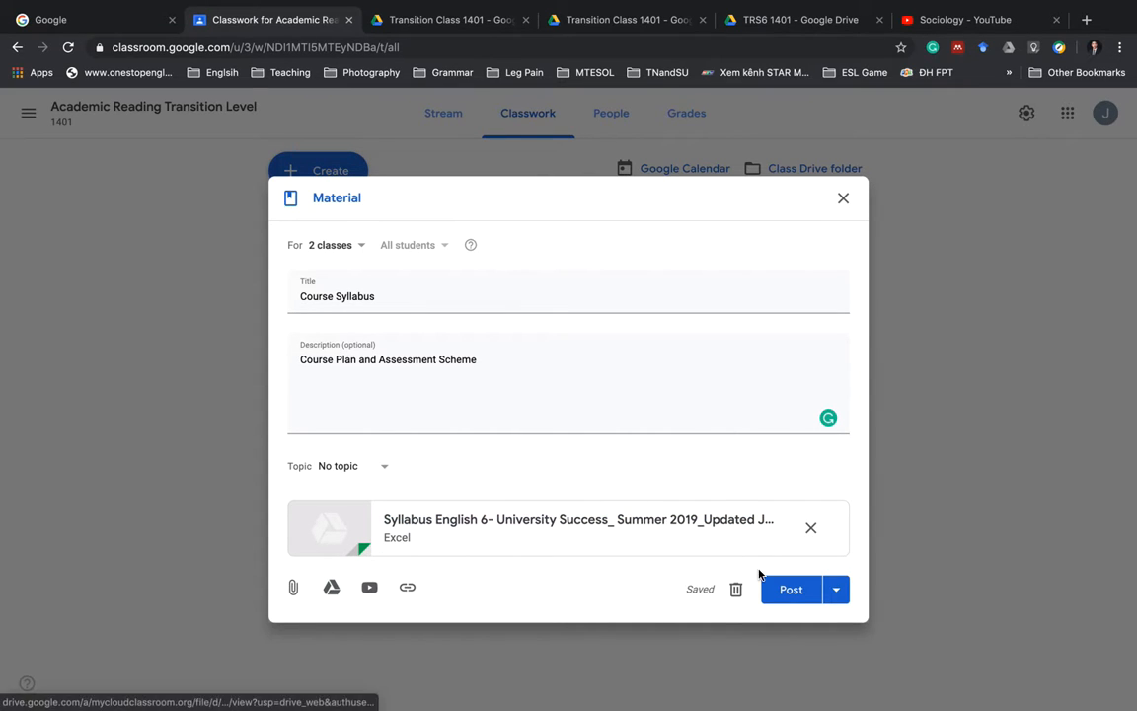
pyautogui.click(791, 590)
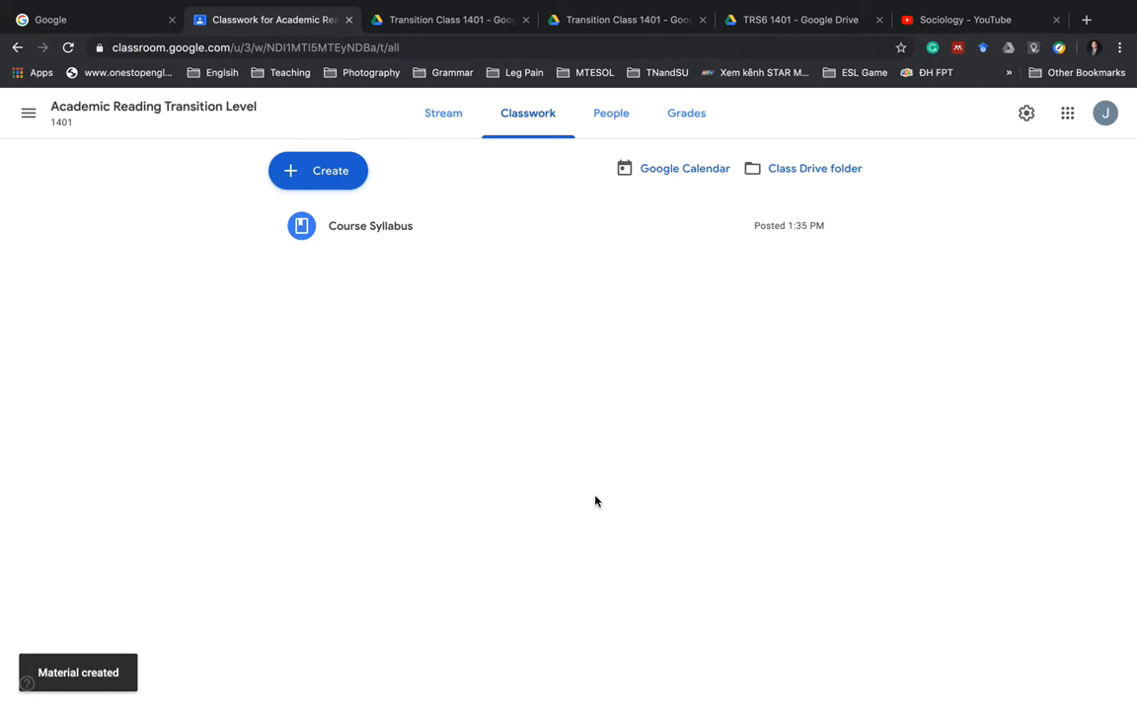
# - Create another classwork material titled "Course book" with the description "Reference book", leaving it without a topic
pyautogui.click(315, 170)
pyautogui.click(325, 289)
pyautogui.write('C')
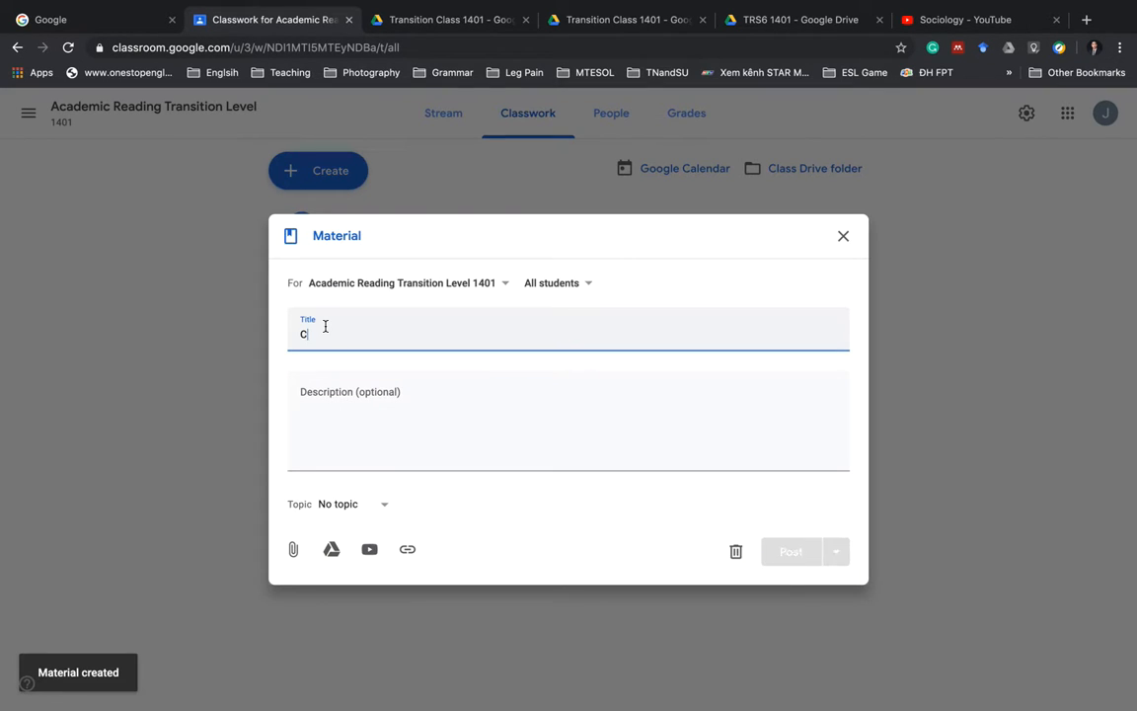
pyautogui.write('ourse book')
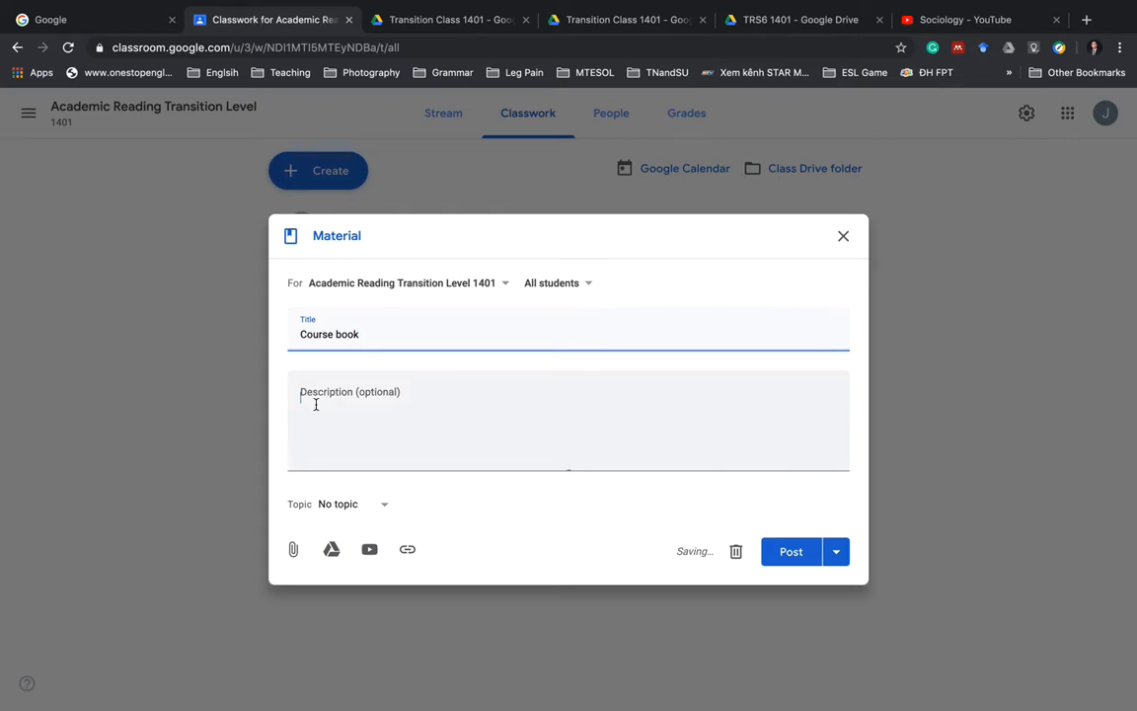
pyautogui.click(315, 404)
pyautogui.write('Reference book')
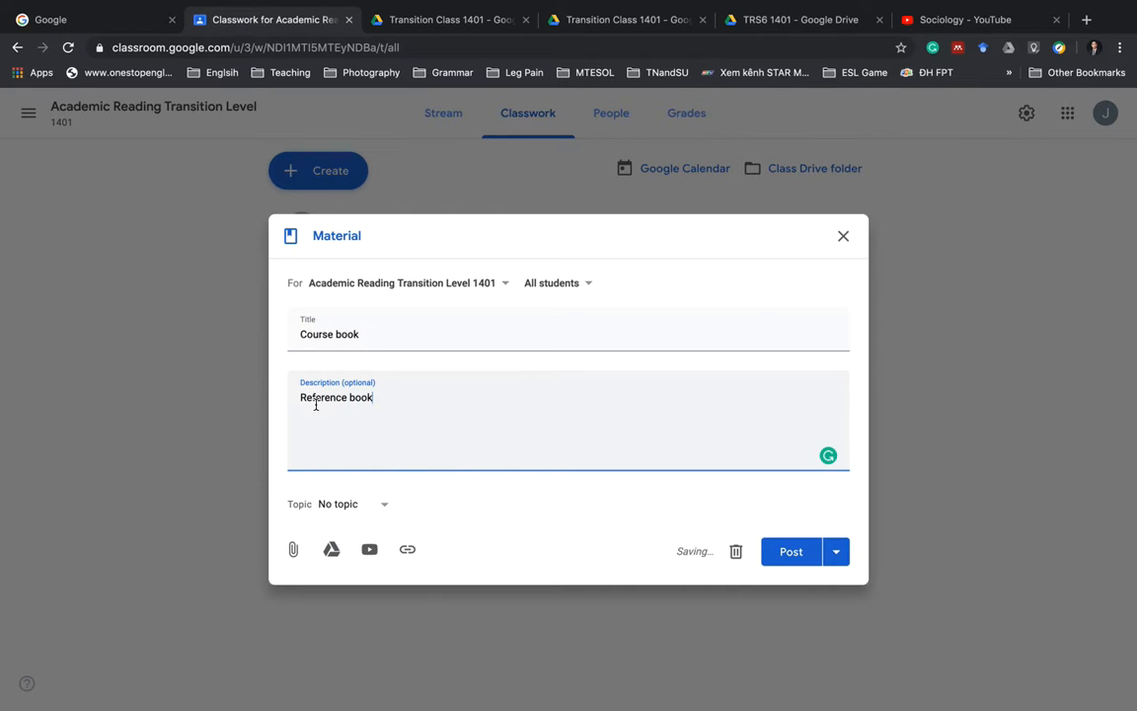
pyautogui.click(353, 507)
pyautogui.click(356, 508)
# - Attach "Reading-Transition level.pdf" from the computer to the Course book material
pyautogui.click(294, 549)
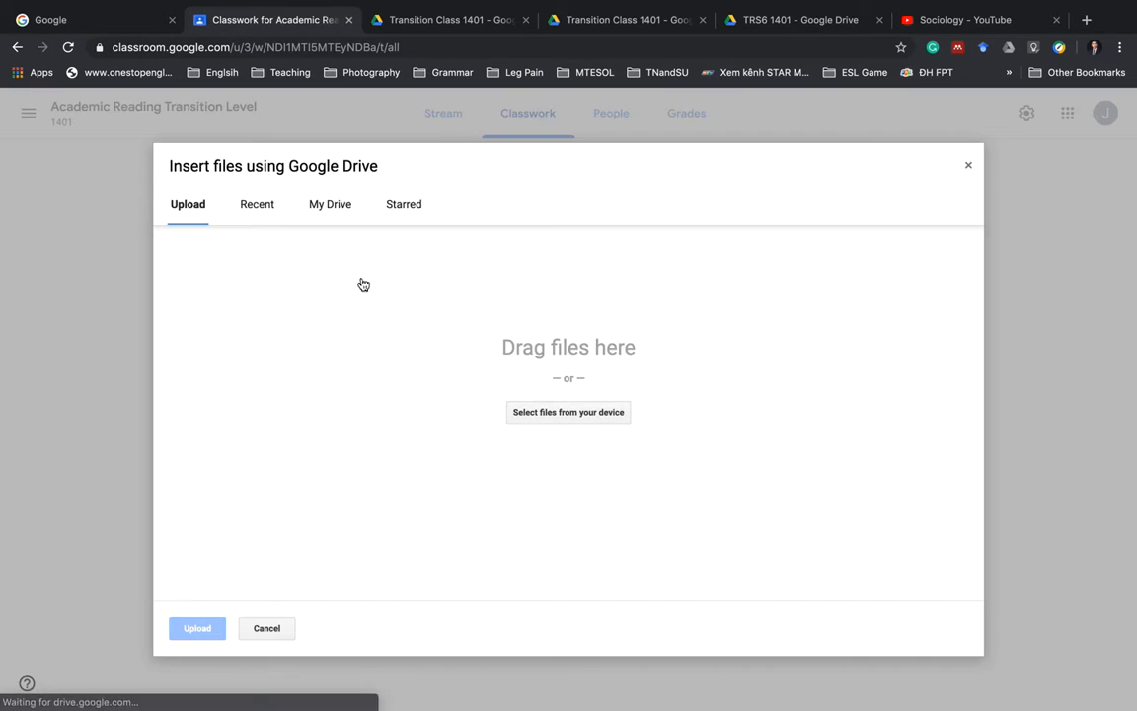
pyautogui.click(569, 412)
pyautogui.click(175, 44)
pyautogui.click(1096, 338)
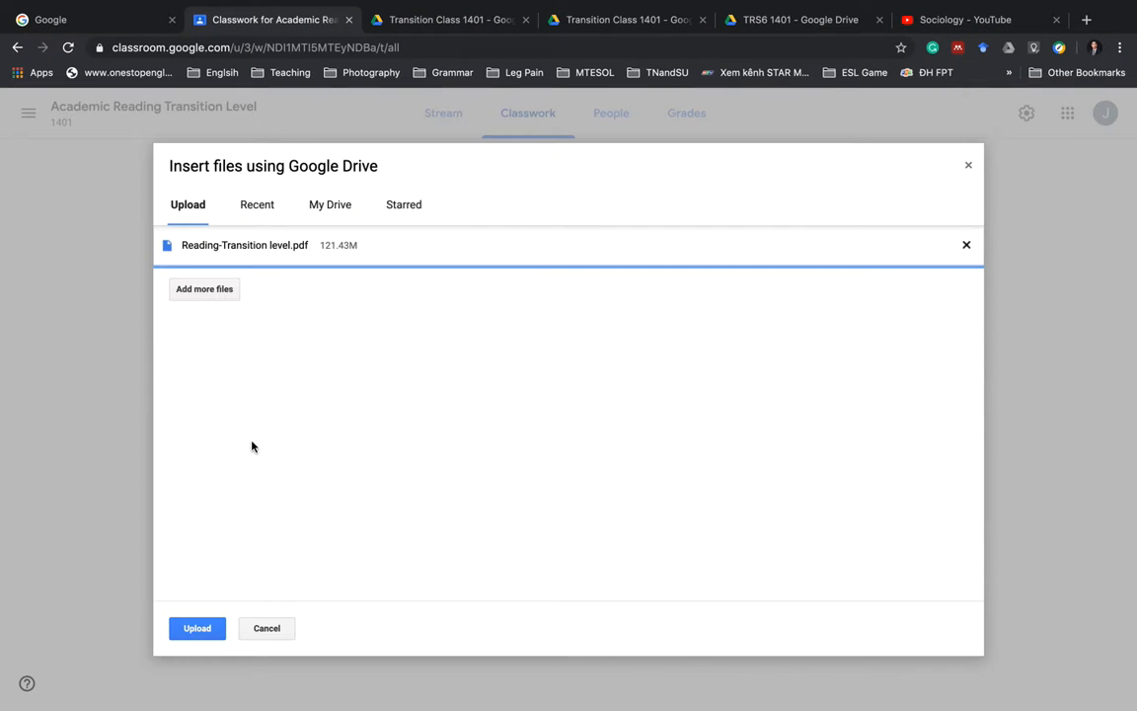
pyautogui.click(197, 628)
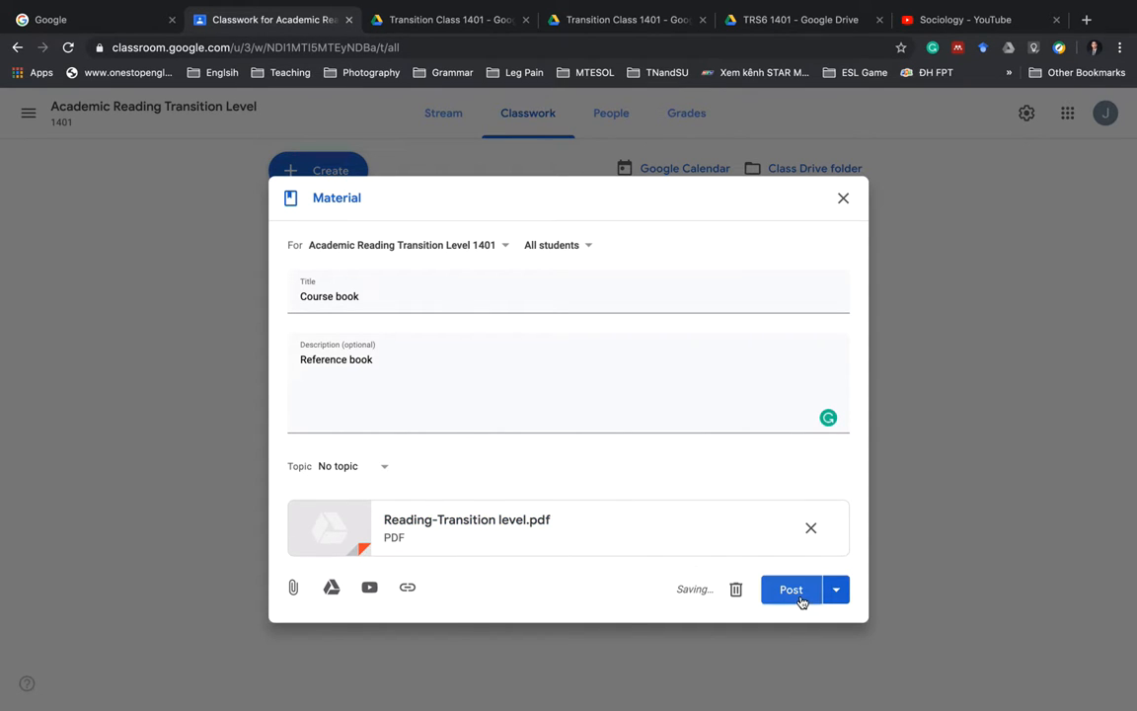
# - Share the Course book material with Transition Class 1402 as well and post it
pyautogui.click(467, 246)
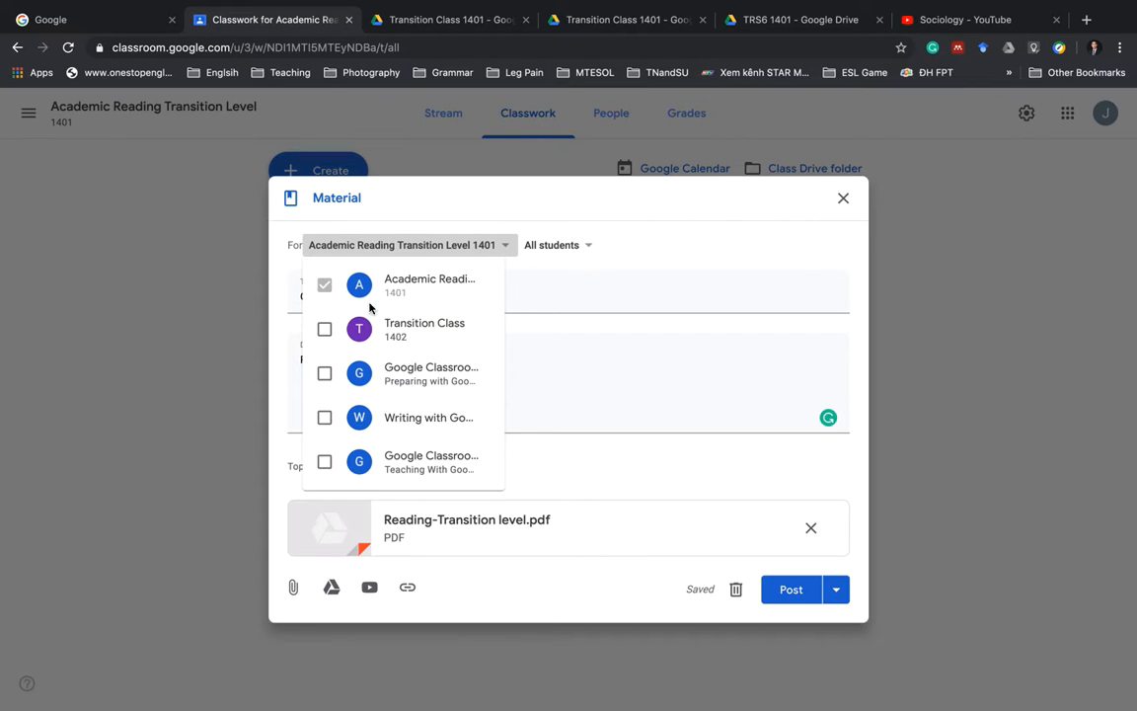
pyautogui.click(326, 330)
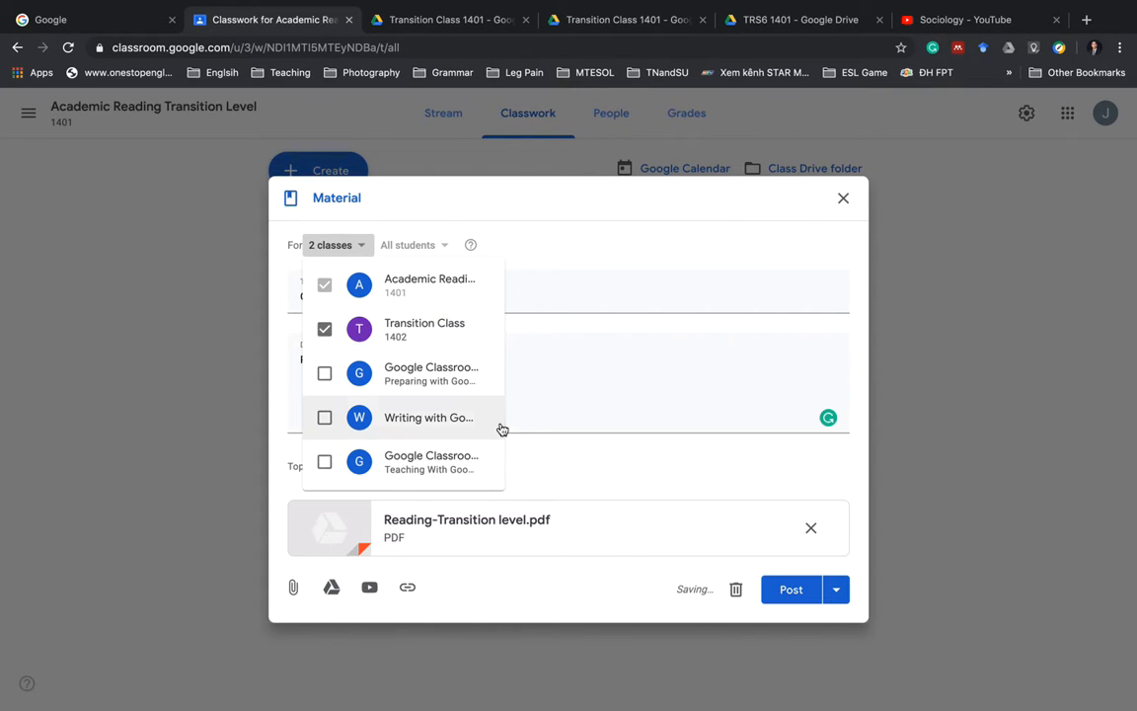
pyautogui.click(669, 484)
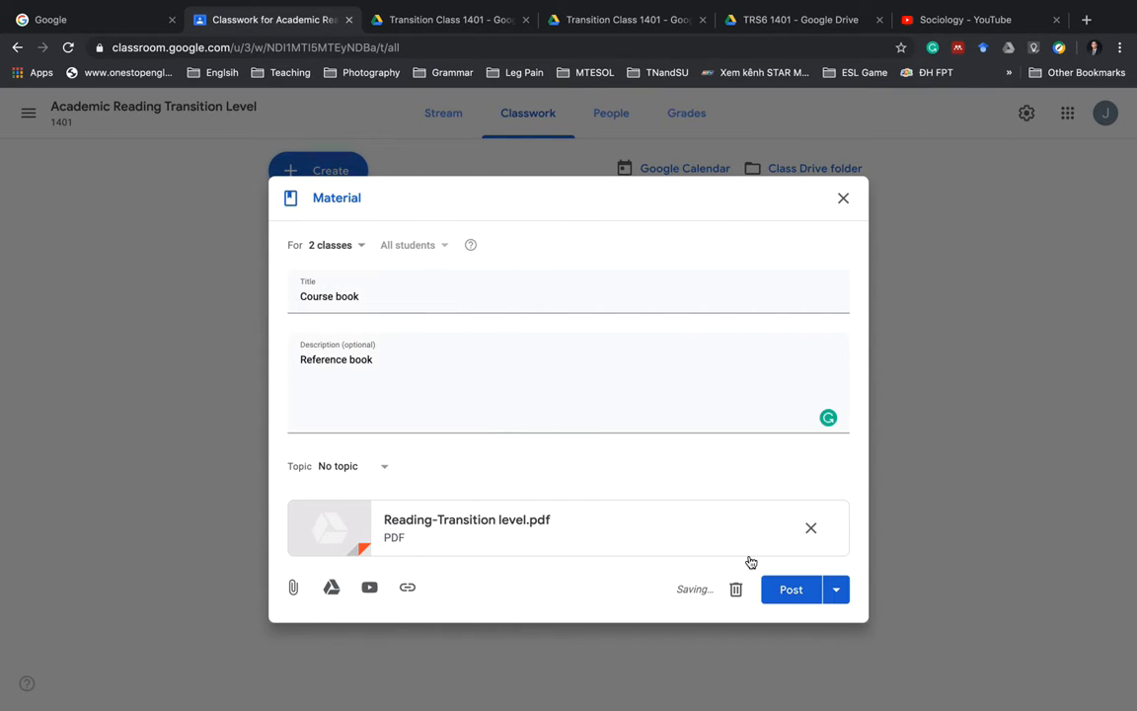
pyautogui.click(789, 590)
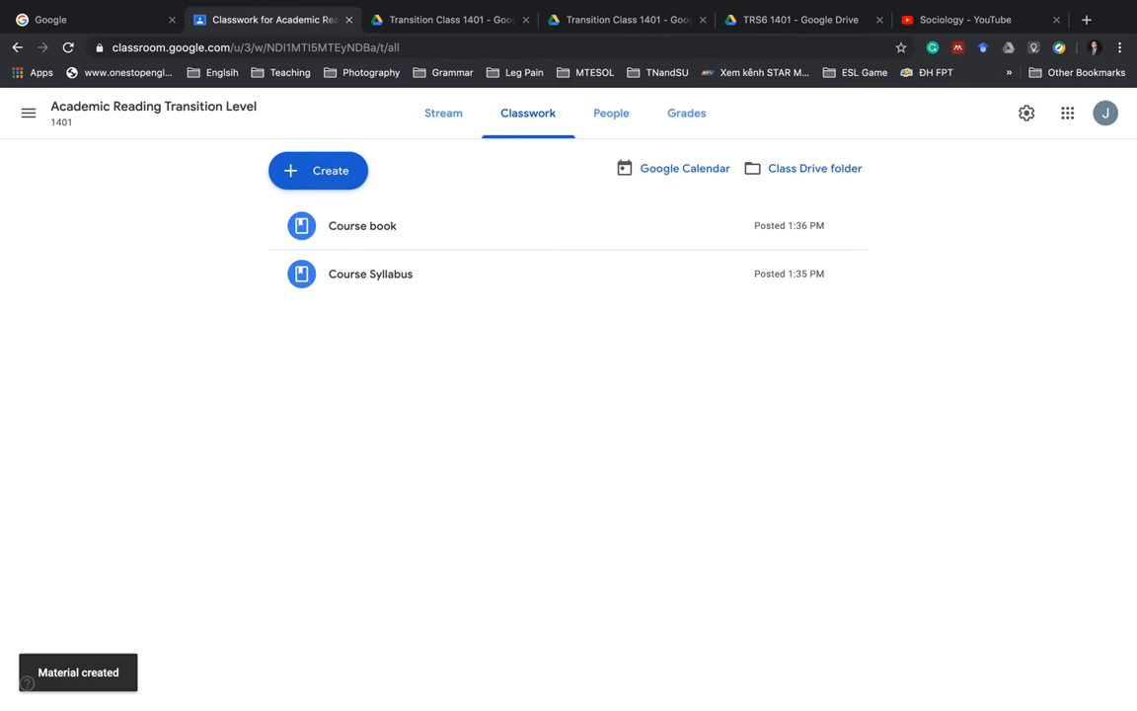
# - Add a classwork topic named "Sociology"
pyautogui.click(325, 173)
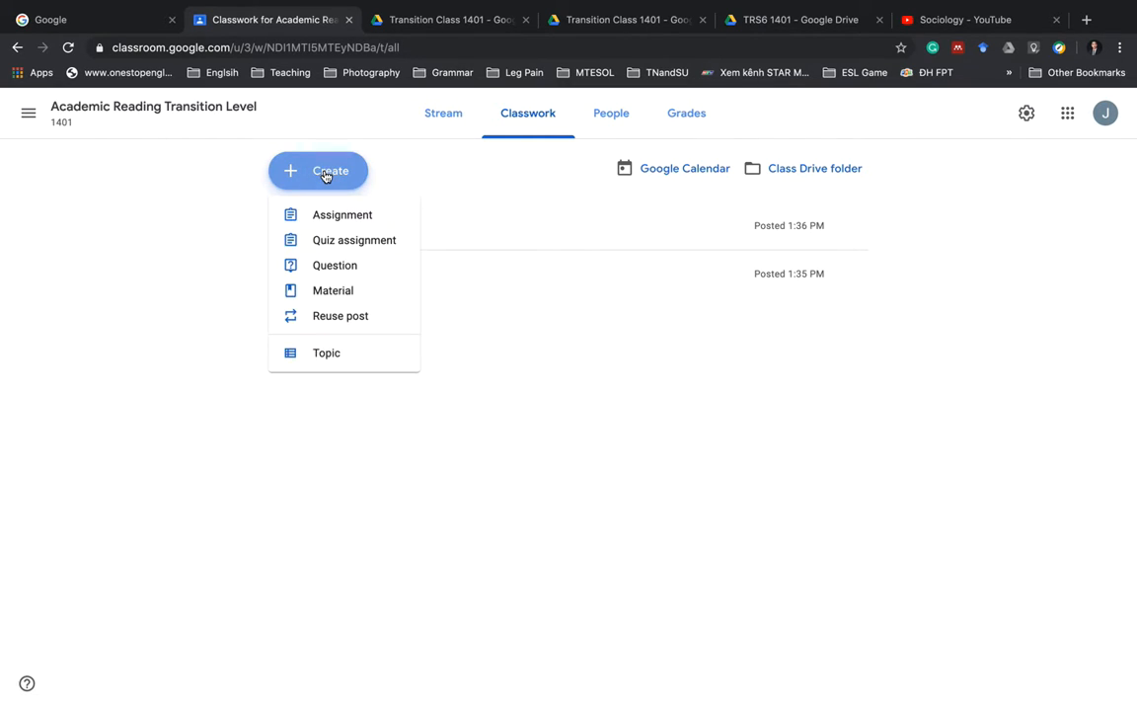
pyautogui.click(338, 357)
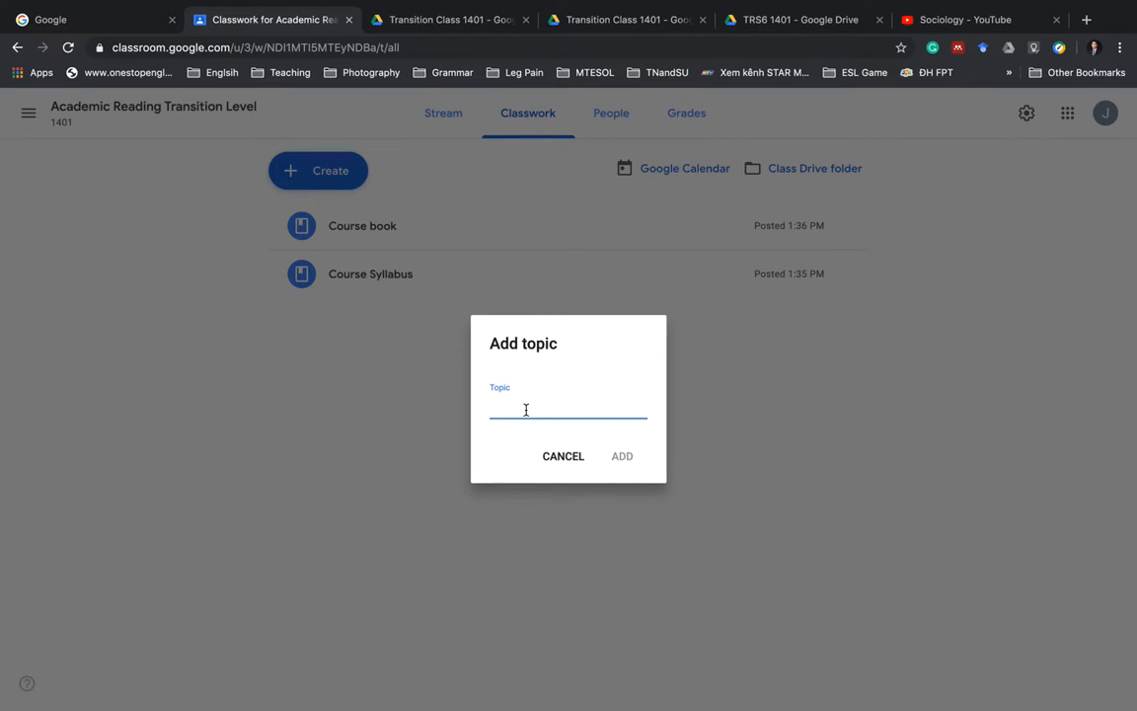
pyautogui.write('Sociology')
pyautogui.click(620, 456)
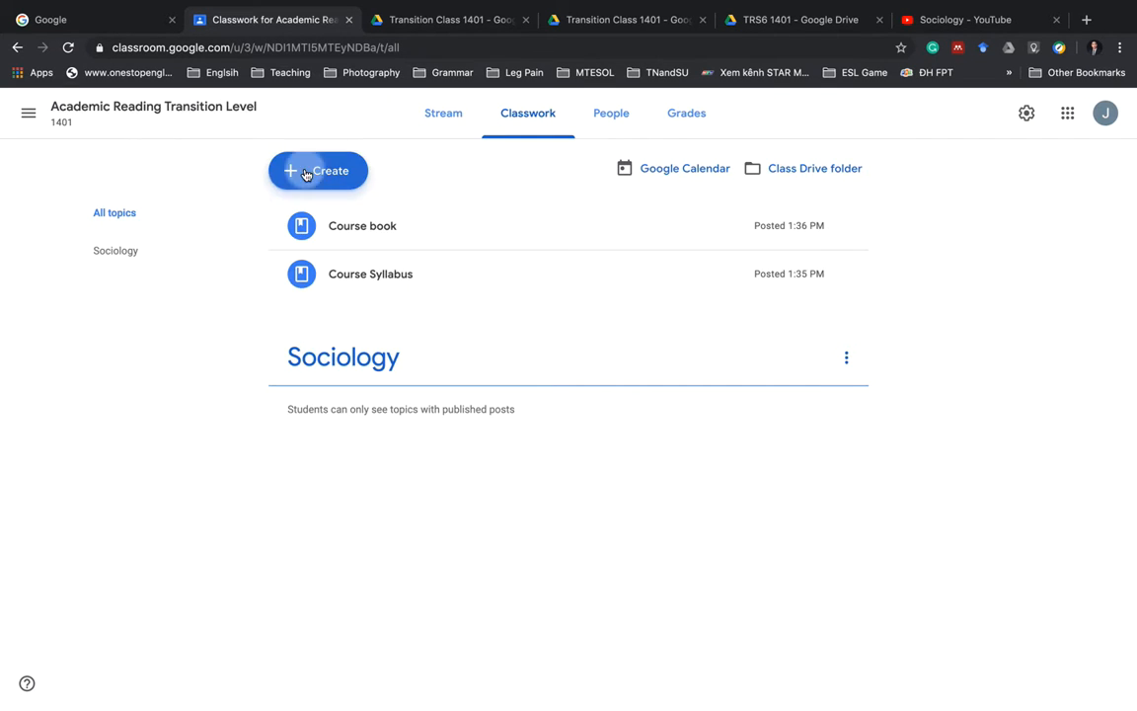
# - Add a classwork topic named "Economics"
pyautogui.click(306, 169)
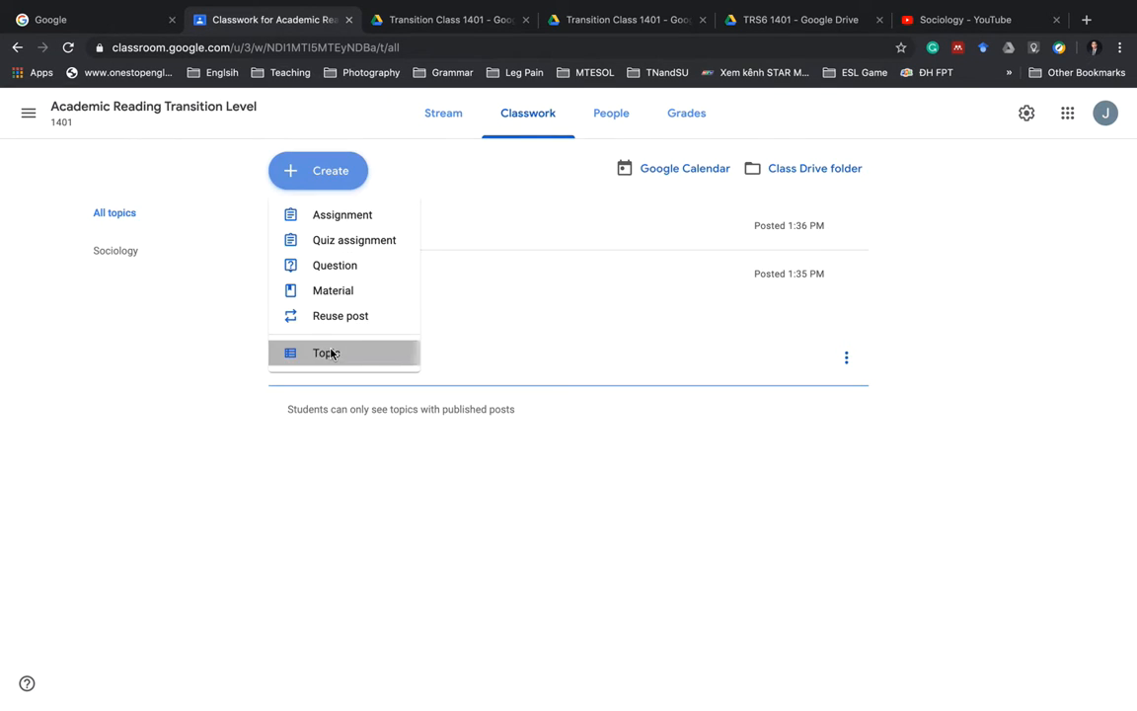
pyautogui.click(332, 354)
pyautogui.write('Economics')
pyautogui.click(622, 456)
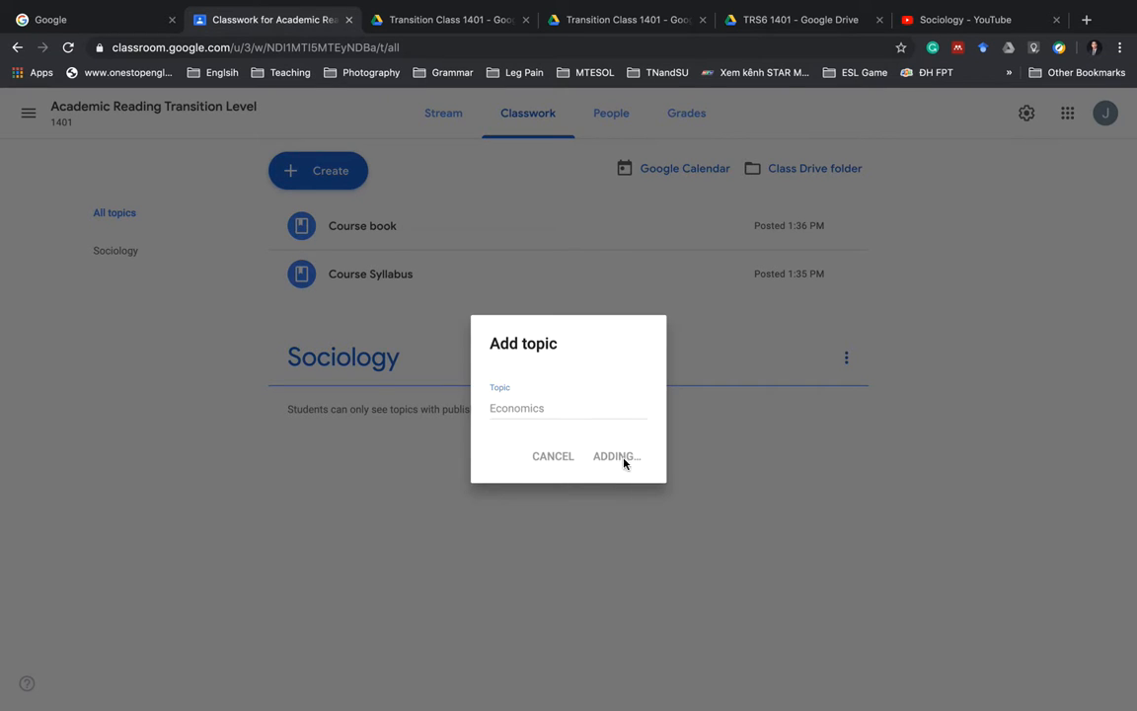
# - Add a classwork topic named "Biology"
pyautogui.click(326, 178)
pyautogui.click(331, 353)
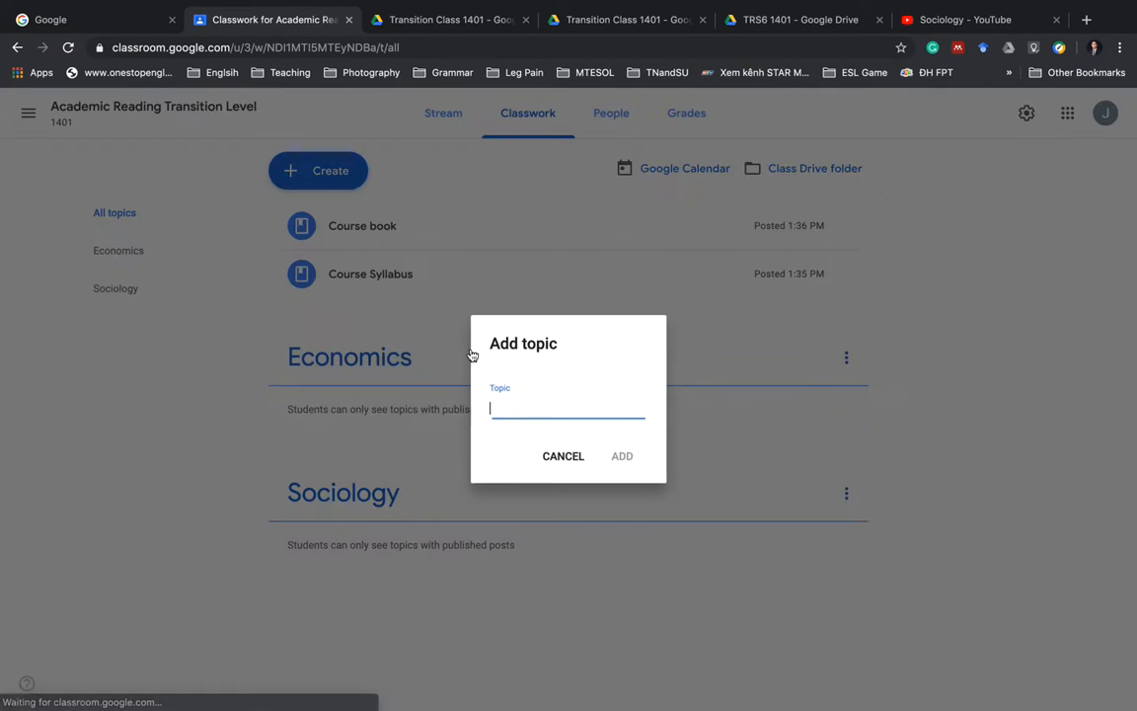
pyautogui.write('Biolog')
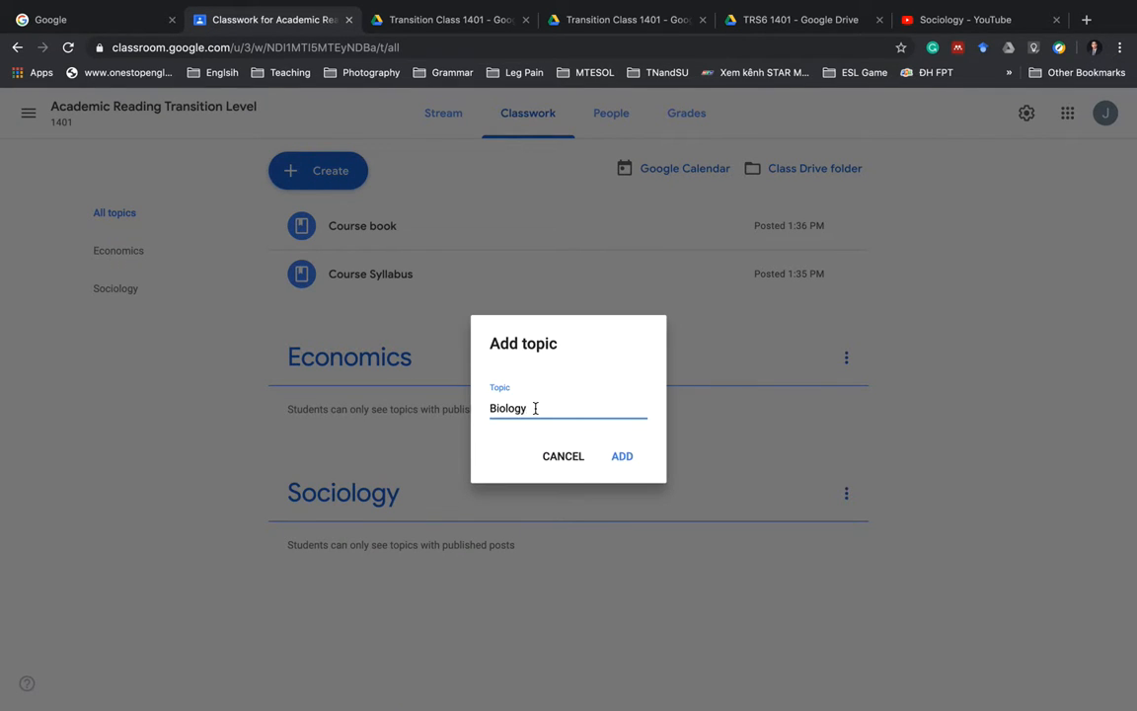
pyautogui.write('y')
pyautogui.click(620, 456)
# - Add a classwork topic named "Humanities"
pyautogui.click(332, 186)
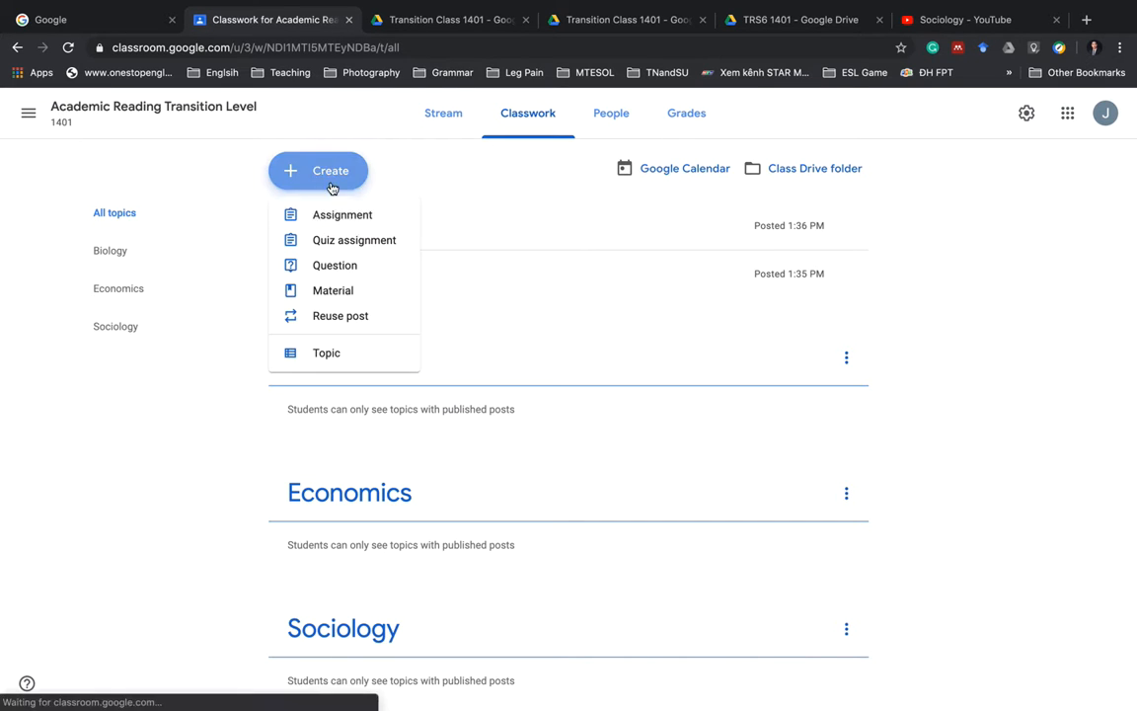
pyautogui.click(331, 352)
pyautogui.write('HUman')
pyautogui.press('BackSpace')
pyautogui.press('BackSpace')
pyautogui.press('BackSpace')
pyautogui.press('BackSpace')
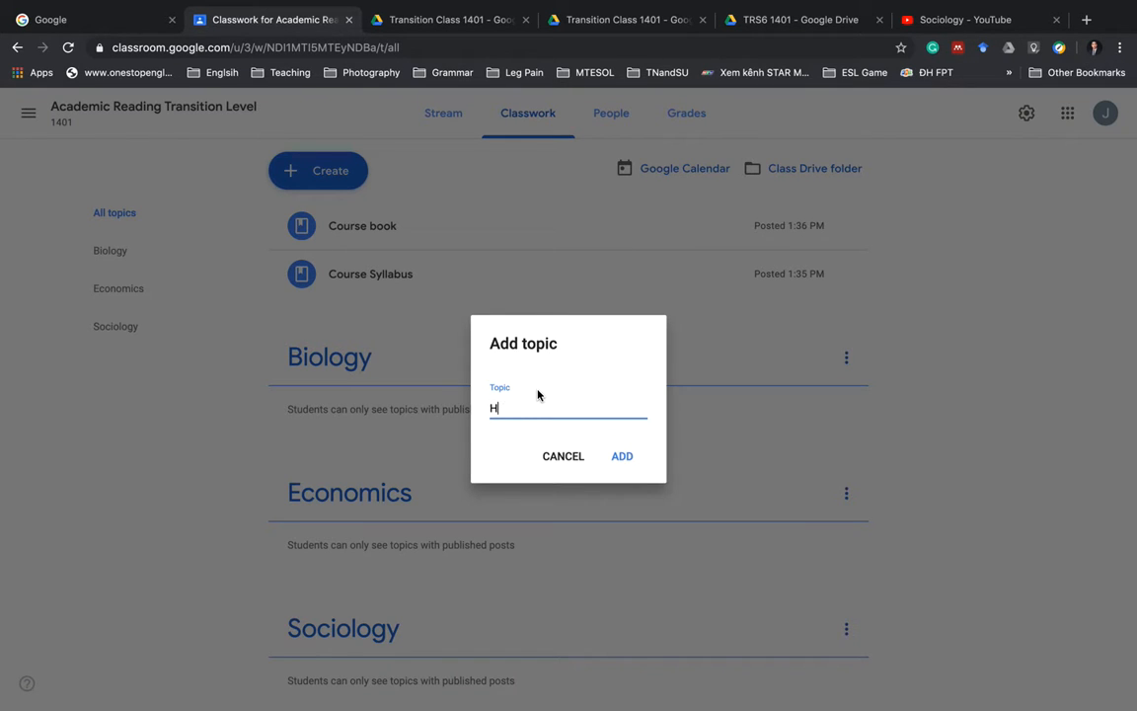
pyautogui.write('umanities')
pyautogui.click(622, 456)
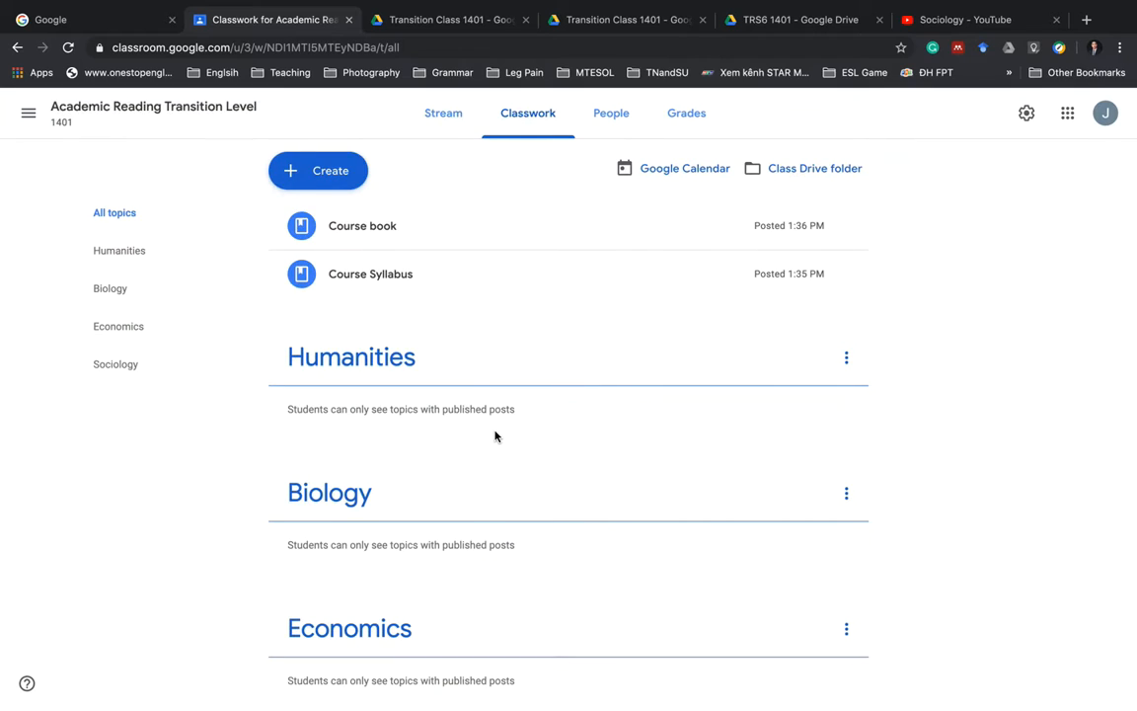
# - Add a classwork topic named "Environmental Engineering"
pyautogui.click(329, 170)
pyautogui.click(345, 360)
pyautogui.write('Envir')
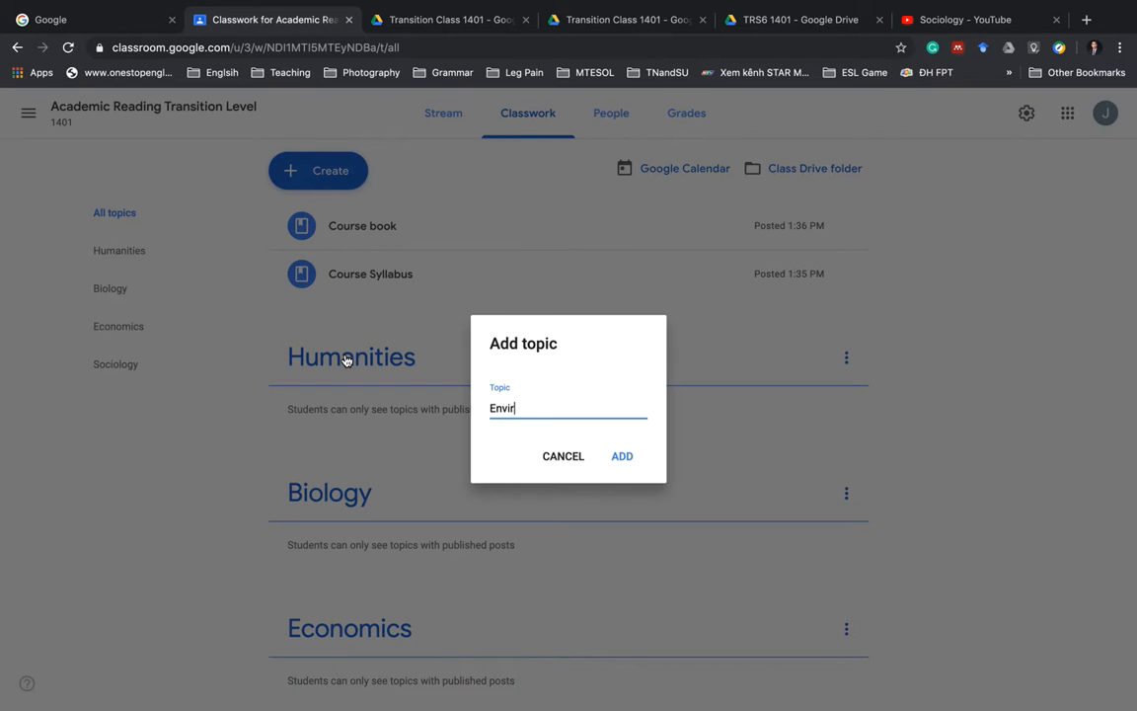
pyautogui.write('onmental Englineering')
pyautogui.click(621, 456)
# - Reorder the classwork topics as Sociology, Economics, Biology, Humanities and Environmental Engineering
pyautogui.scroll(-3, 333, 565)
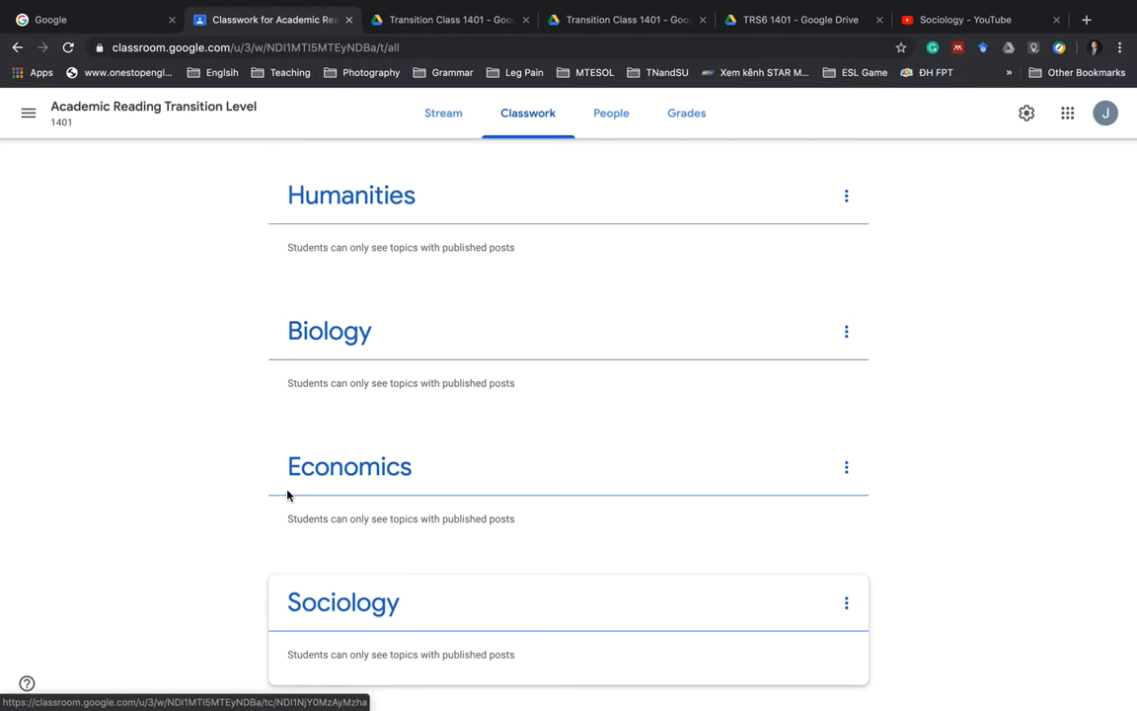
pyautogui.moveTo(288, 495); pyautogui.dragTo(332, 228)
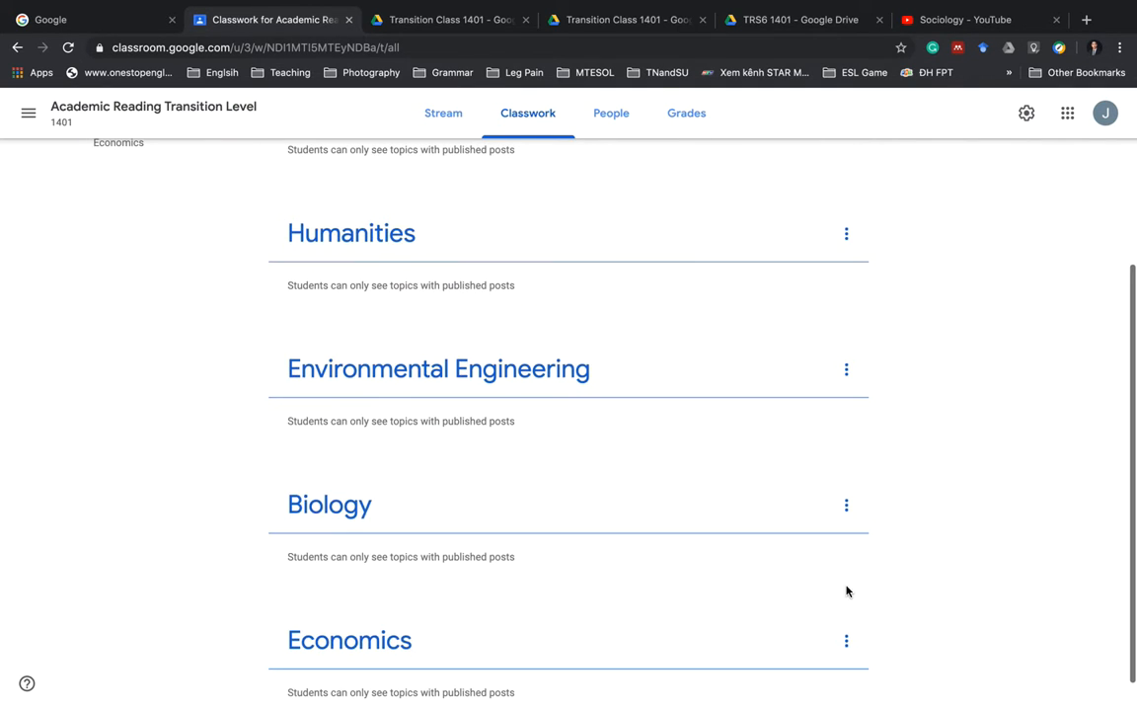
pyautogui.scroll(-1, 444, 636)
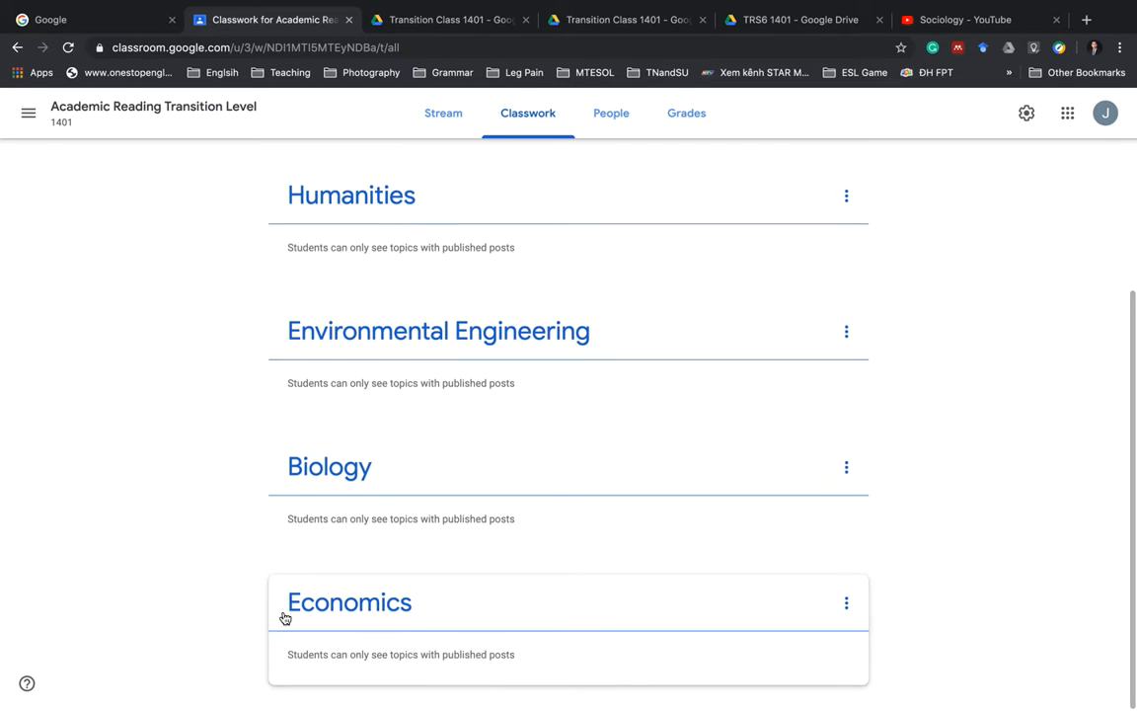
pyautogui.moveTo(278, 618); pyautogui.dragTo(337, 319)
pyautogui.scroll(-1, 474, 487)
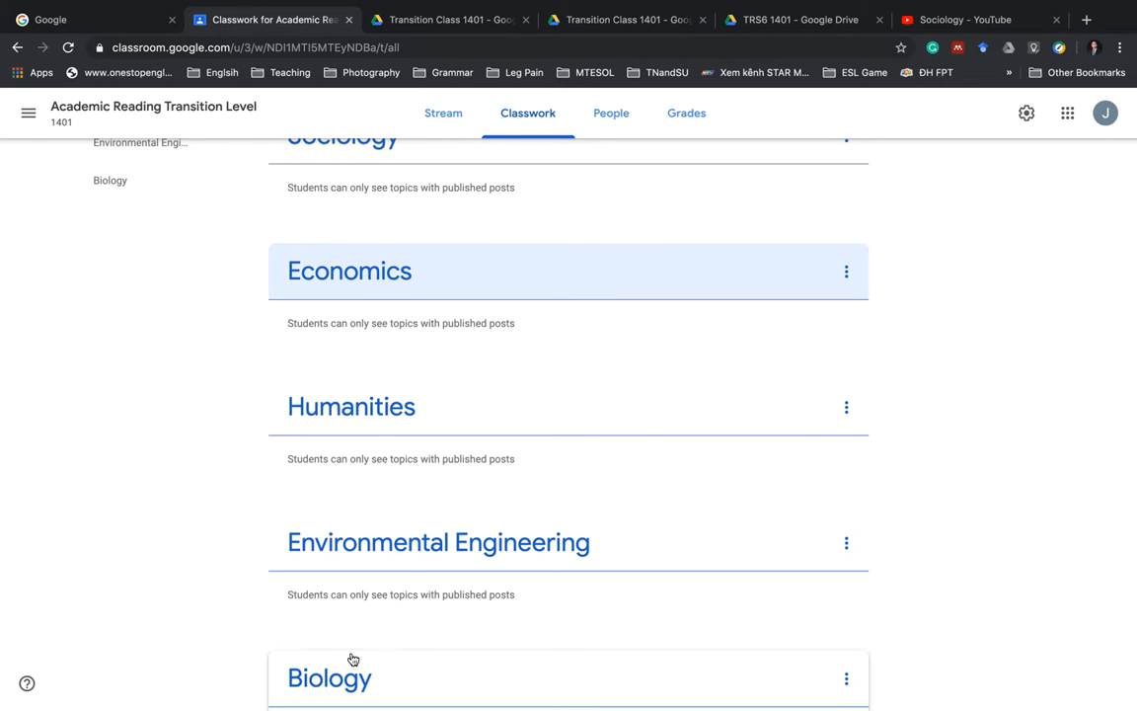
pyautogui.moveTo(281, 684); pyautogui.dragTo(294, 381)
pyautogui.scroll(-1, 845, 550)
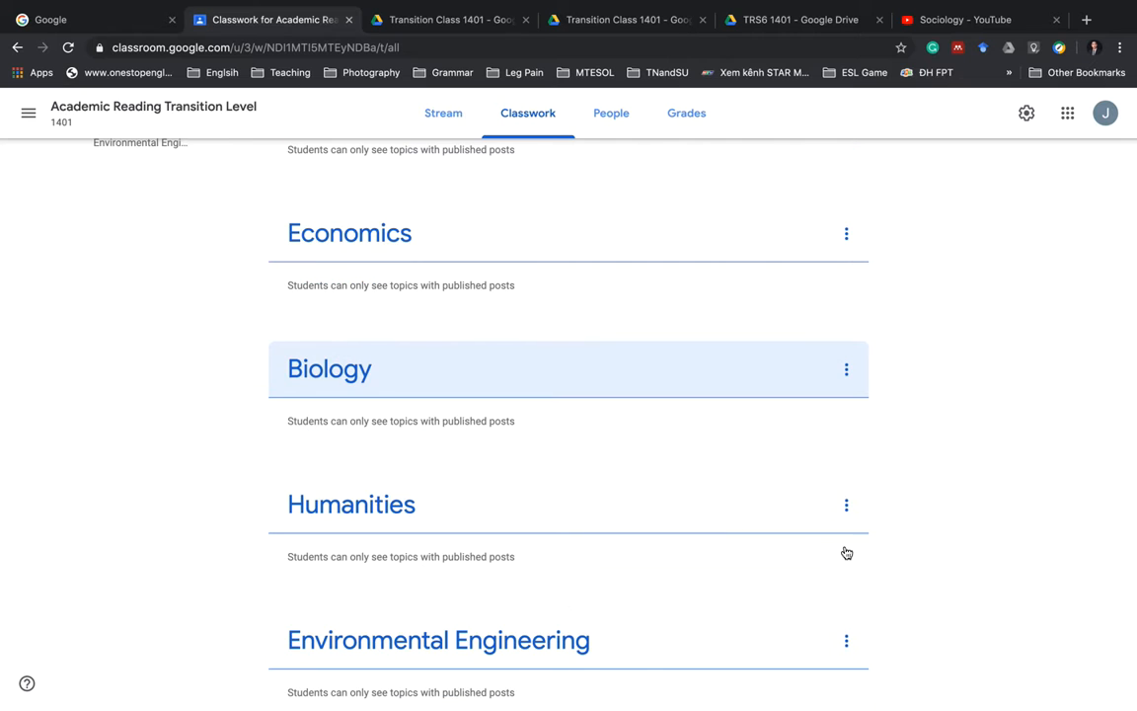
# - Move the Humanities topic up one place above Biology, and move it back down below Biology
pyautogui.scroll(-1, 817, 594)
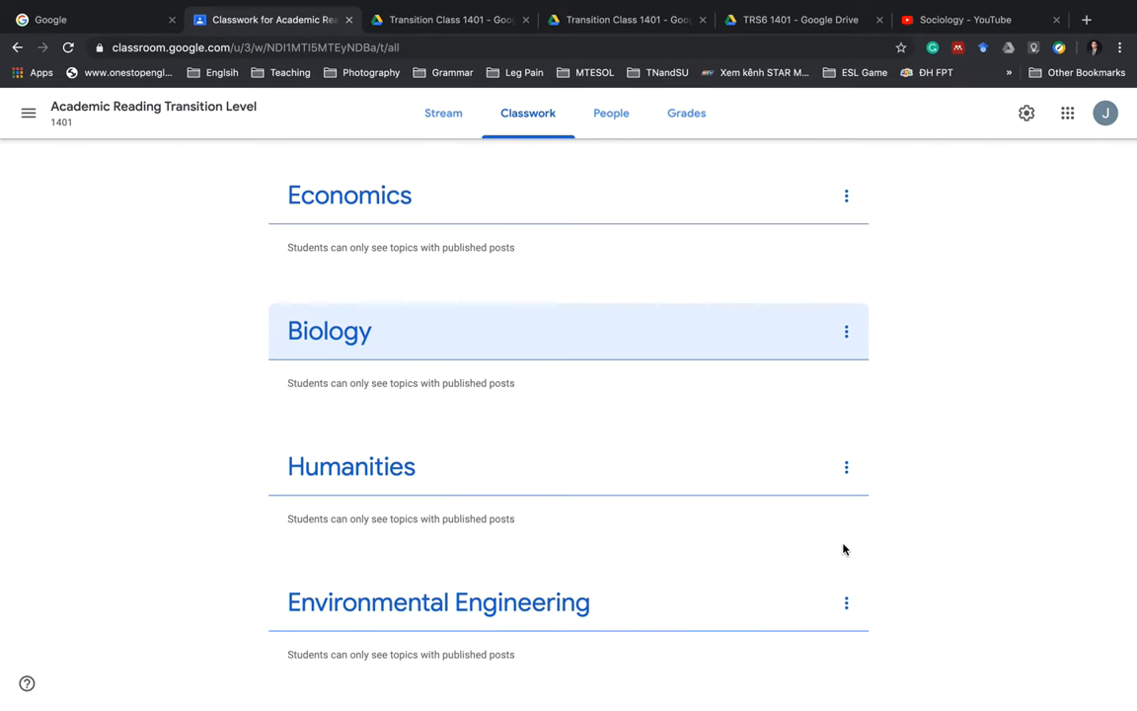
pyautogui.click(846, 467)
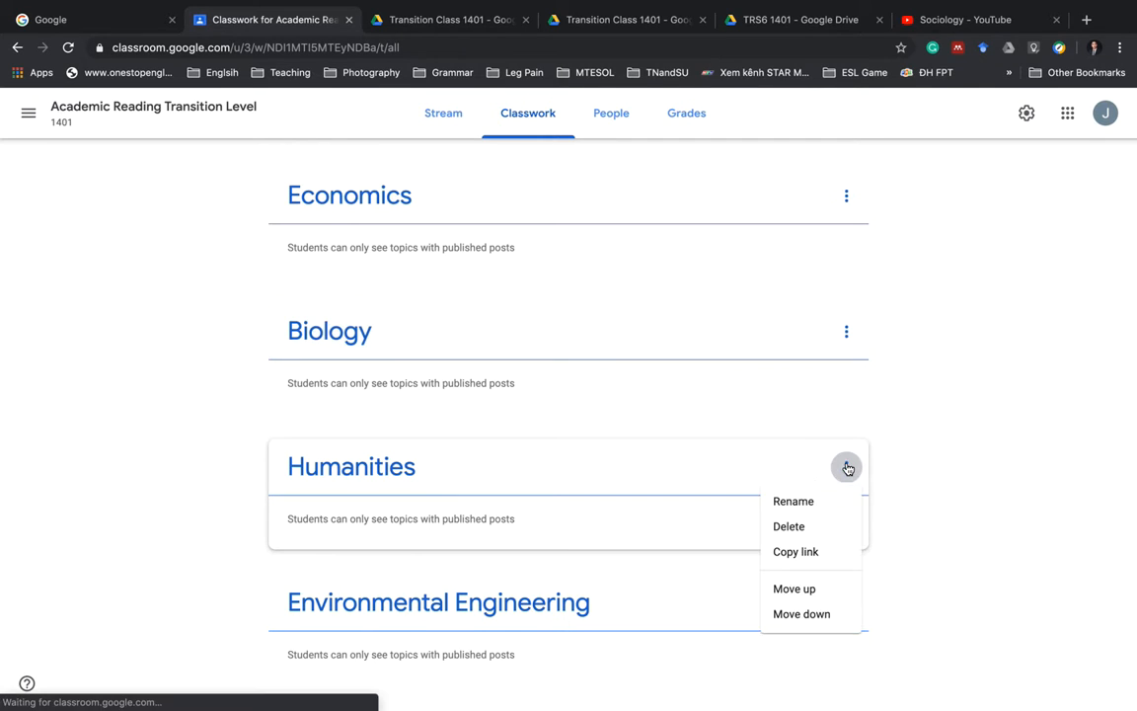
pyautogui.click(798, 593)
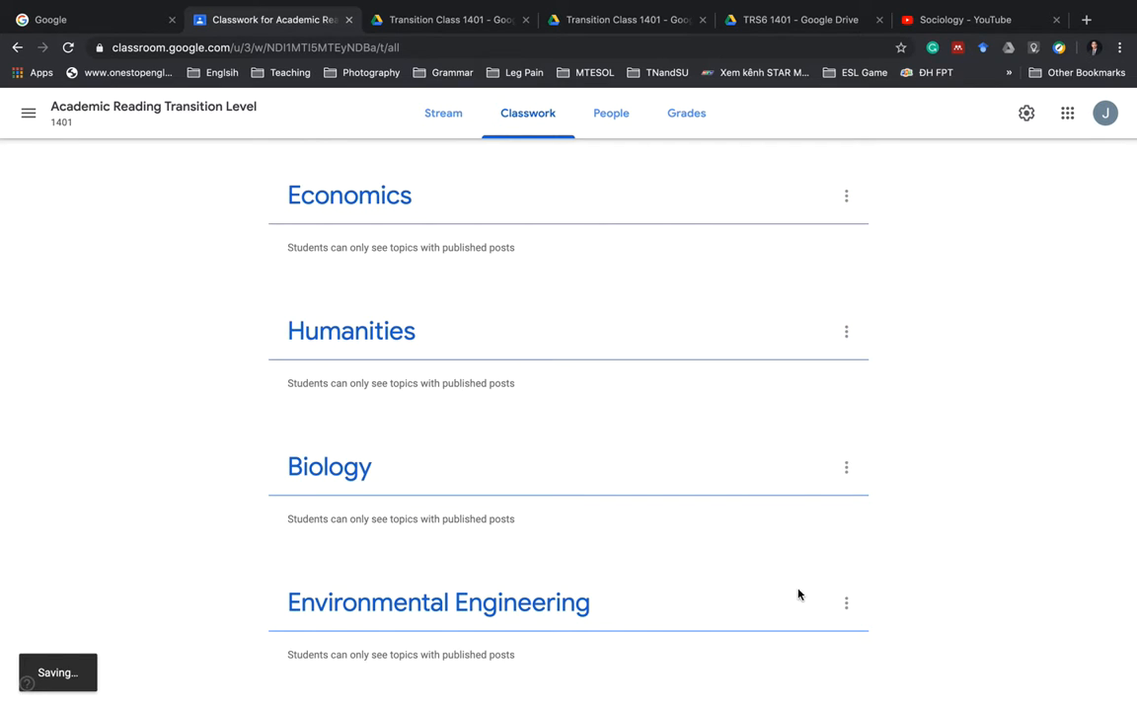
pyautogui.click(850, 332)
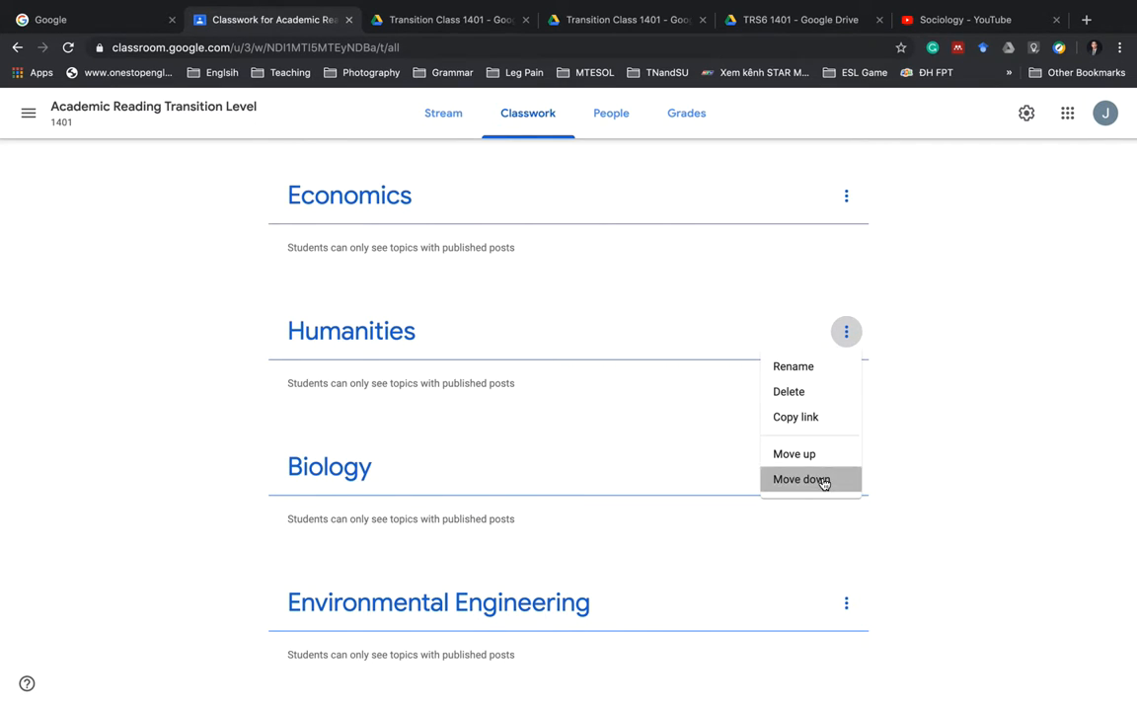
pyautogui.click(825, 480)
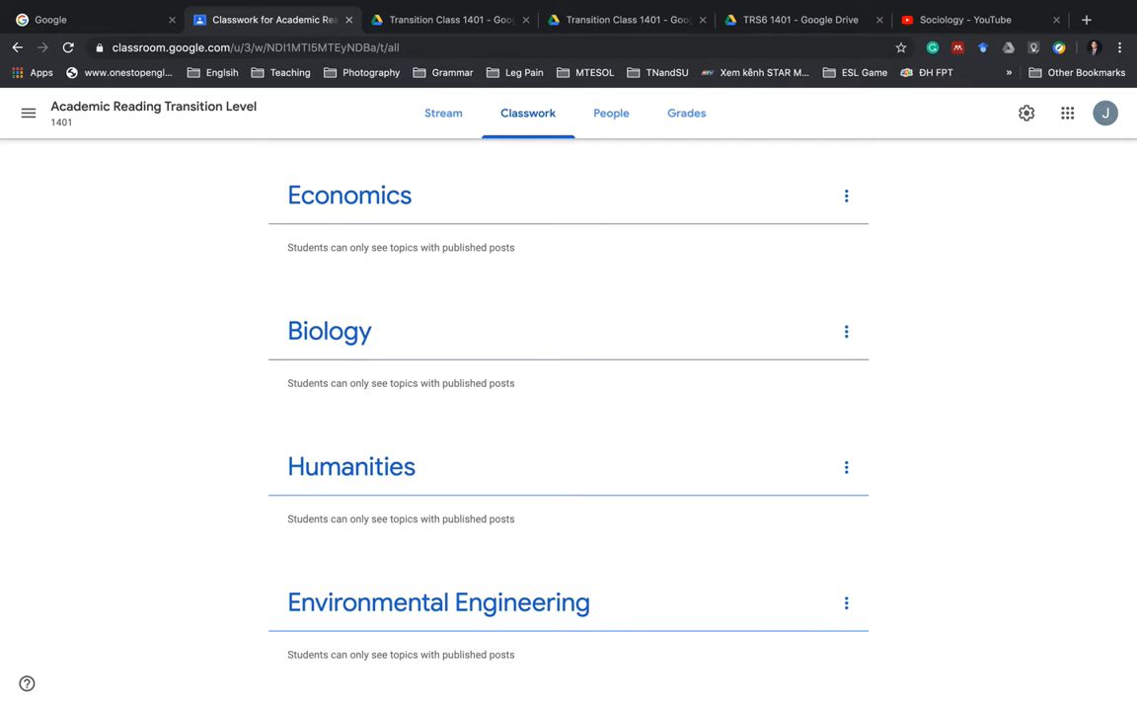
# - Create a new classwork material titled "Introductory Videos on Sociology"
pyautogui.scroll(3, 349, 341)
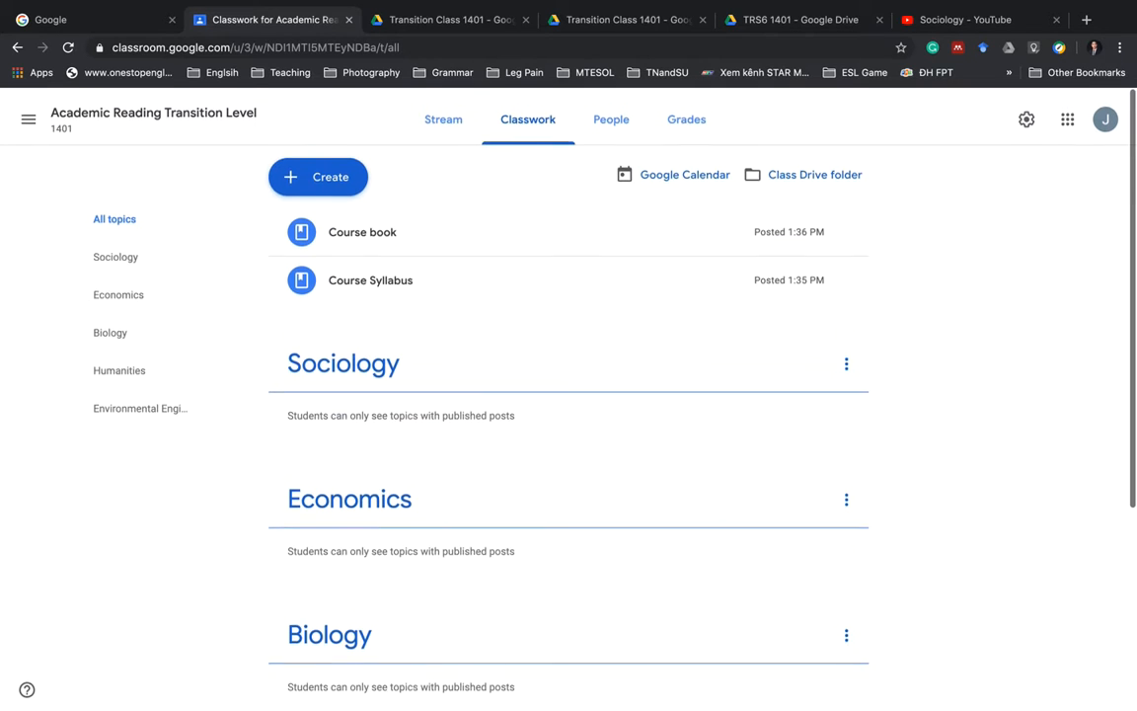
pyautogui.click(332, 175)
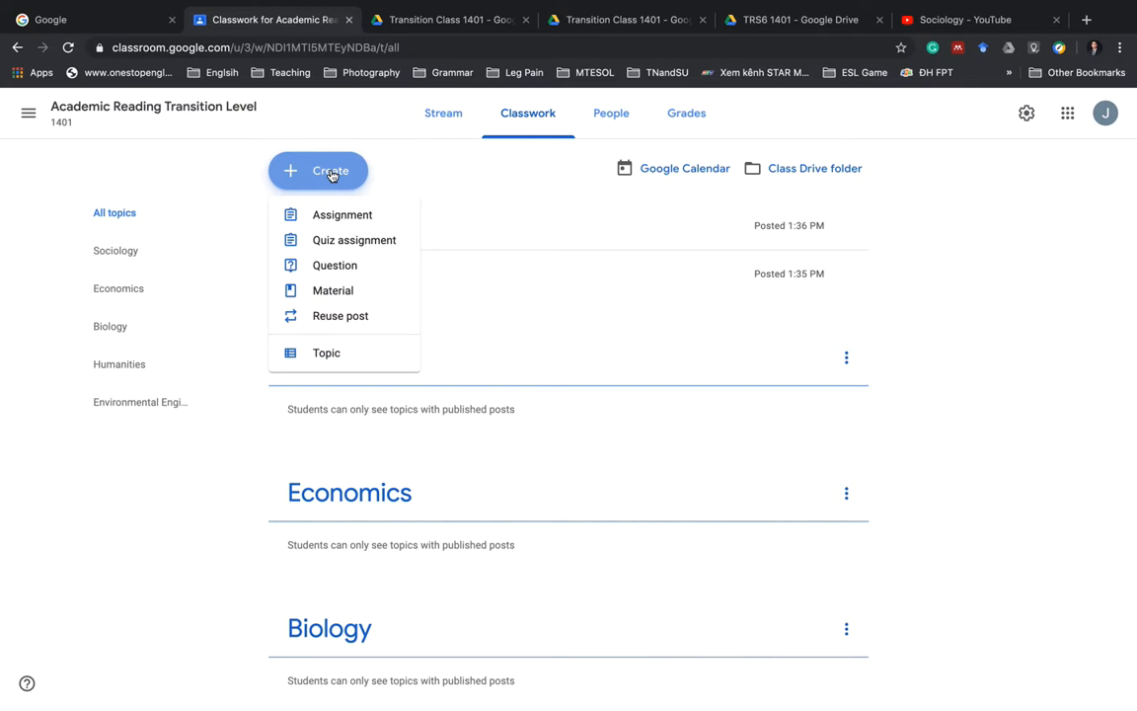
pyautogui.click(341, 298)
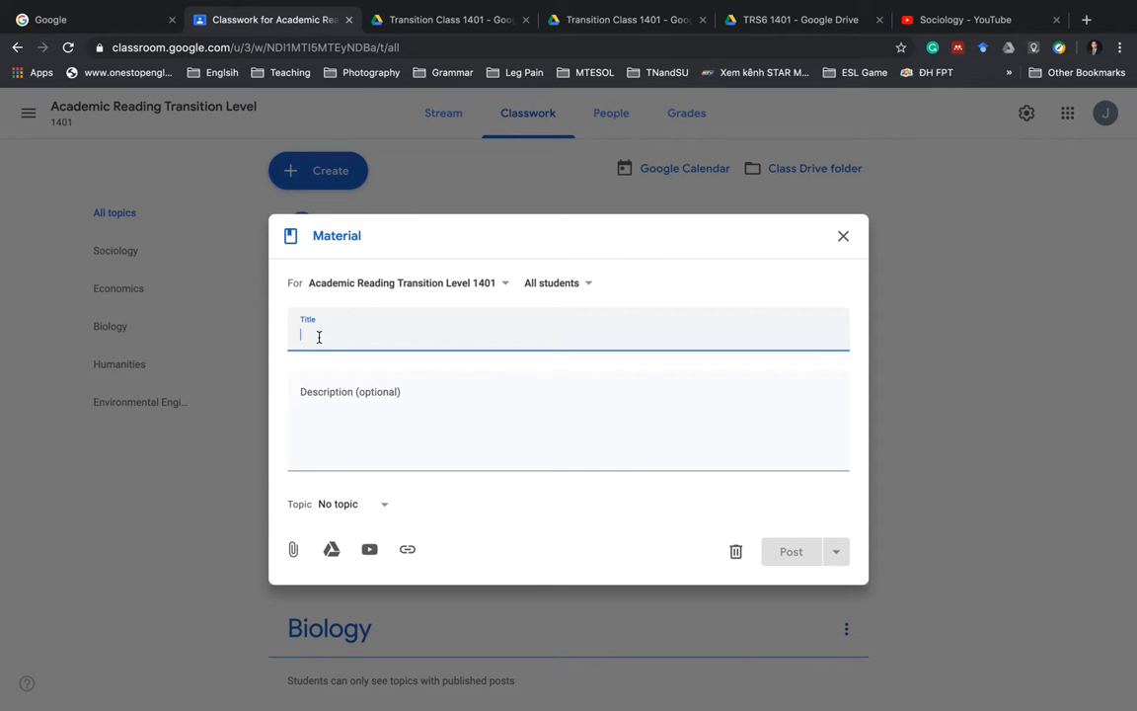
pyautogui.write('Introductor')
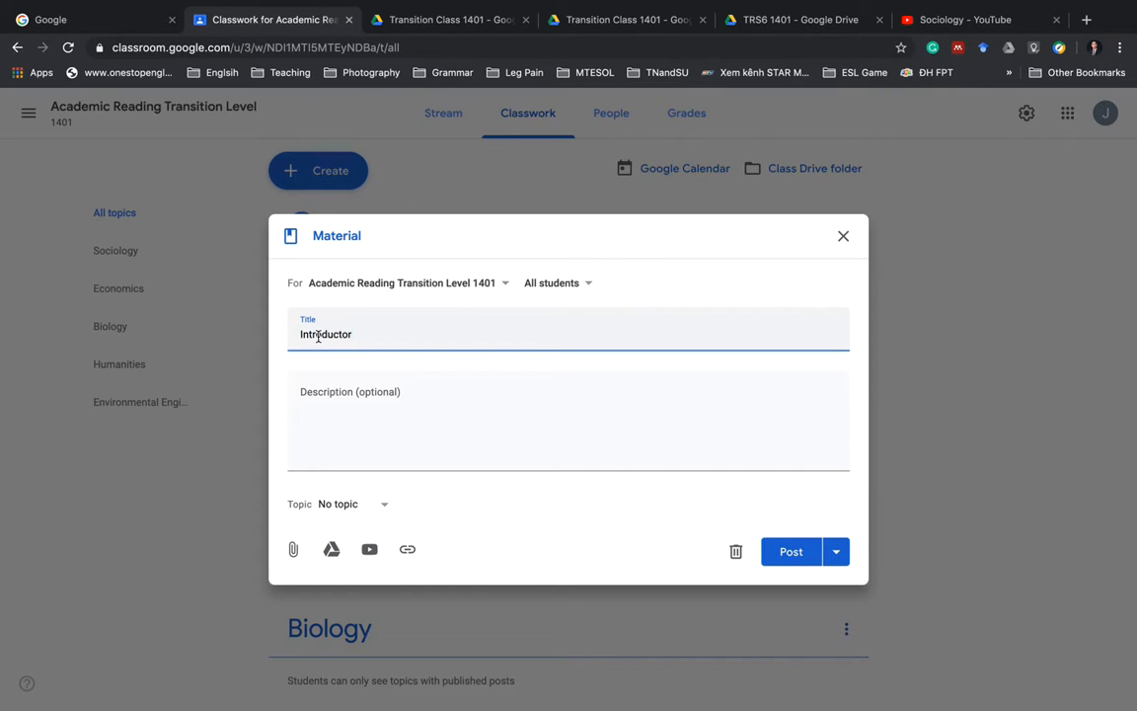
pyautogui.write('y Videos on Sociology')
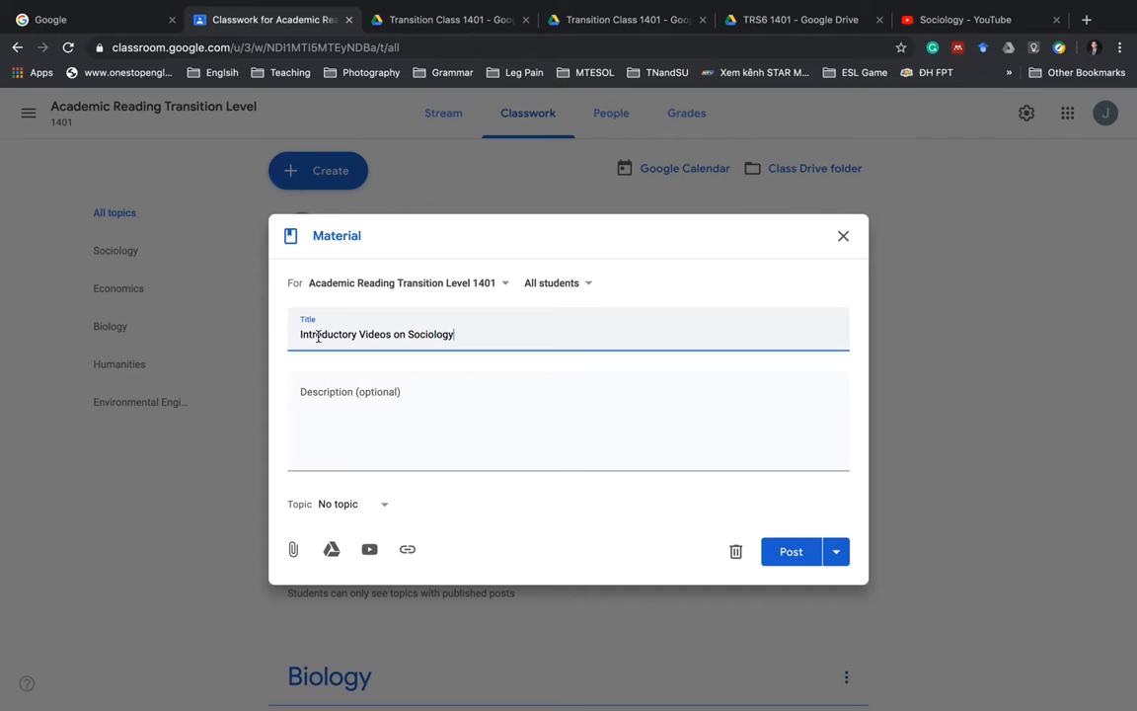
# - Enter the description "Watch a youtube playlist to get an idea what sociology is" and assign the material to the Sociology topic
pyautogui.click(339, 396)
pyautogui.write('Watch a yout')
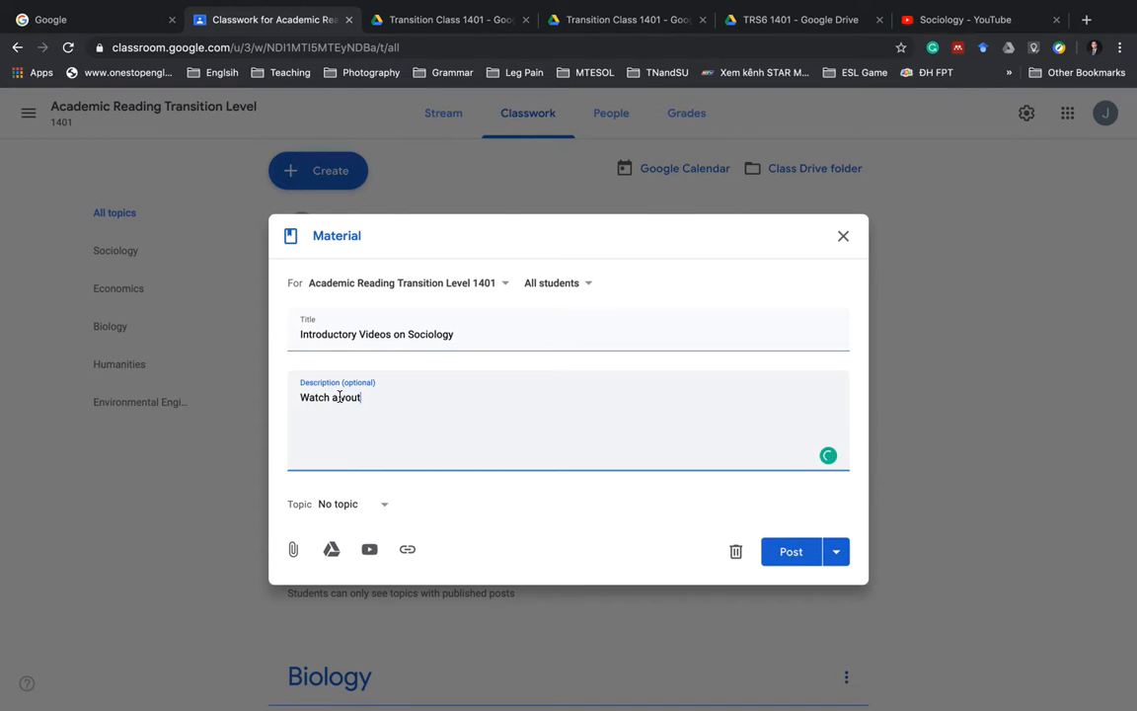
pyautogui.write('ube playlist to get an idea what socio')
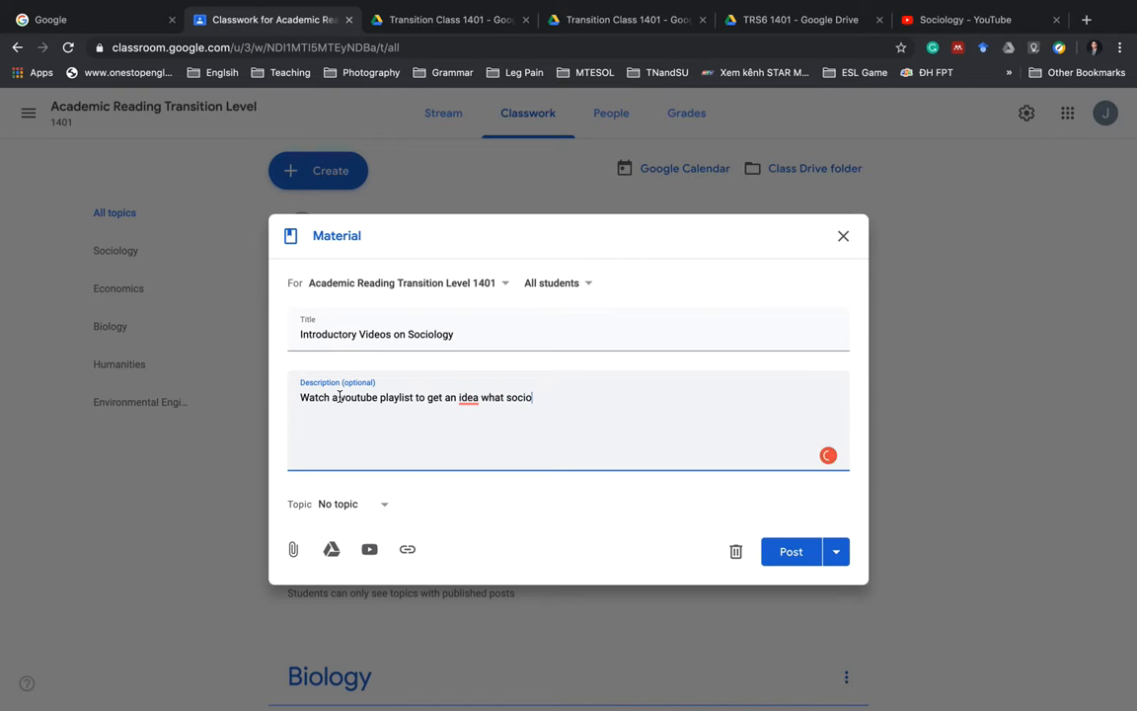
pyautogui.write('logy is')
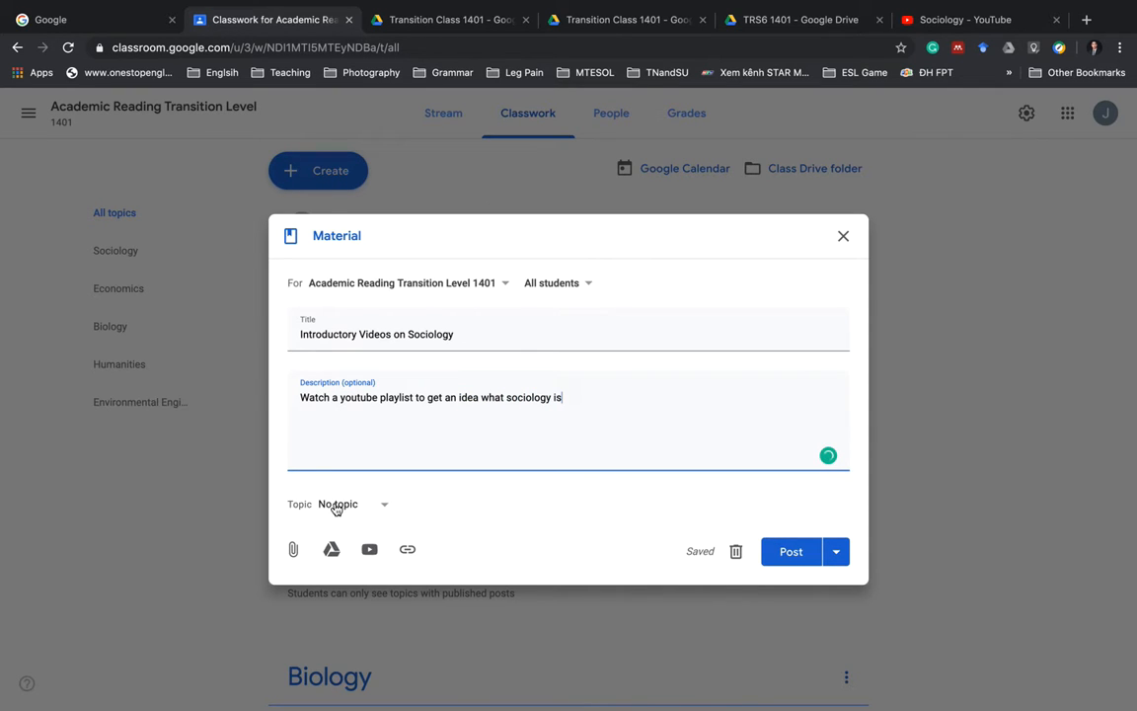
pyautogui.click(334, 507)
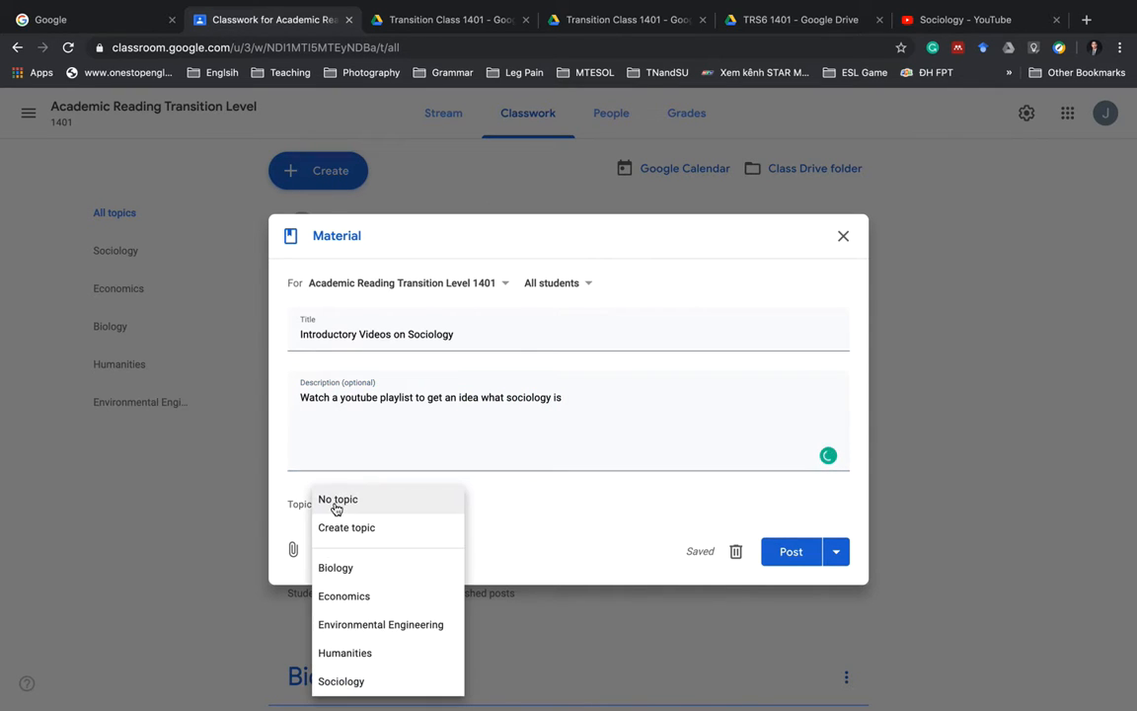
pyautogui.click(336, 681)
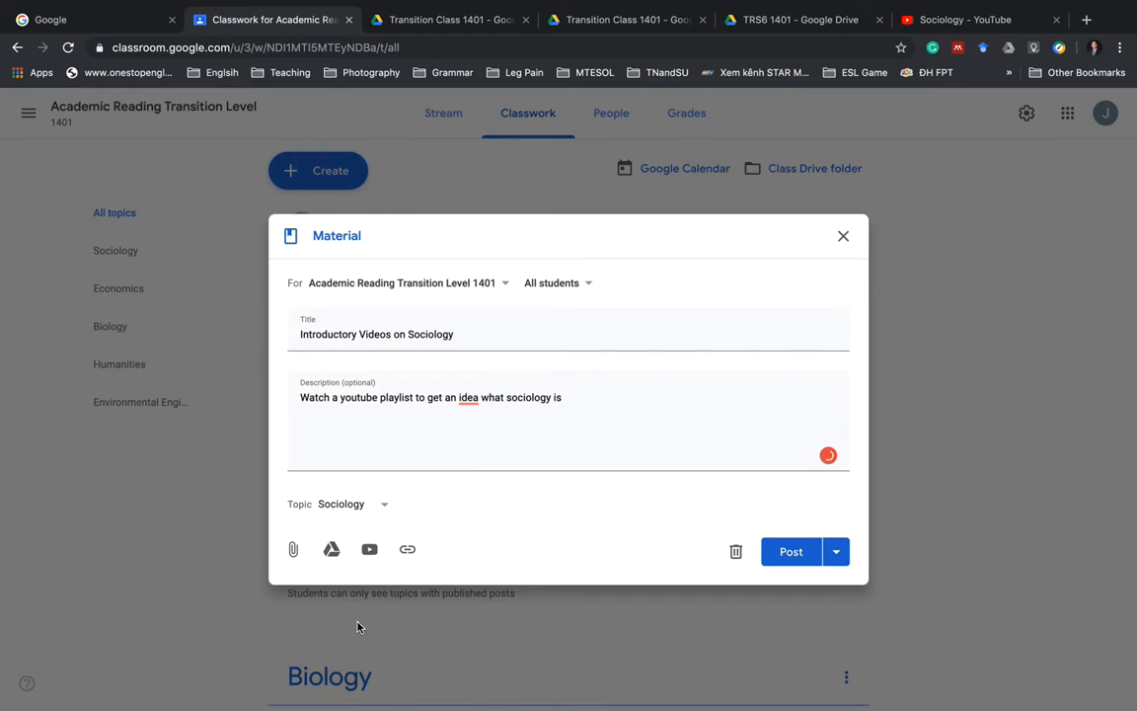
# - Search YouTube for "sociology" and attach the video "What Is Sociology?: Crash Course Sociology #1" to the material
pyautogui.click(368, 552)
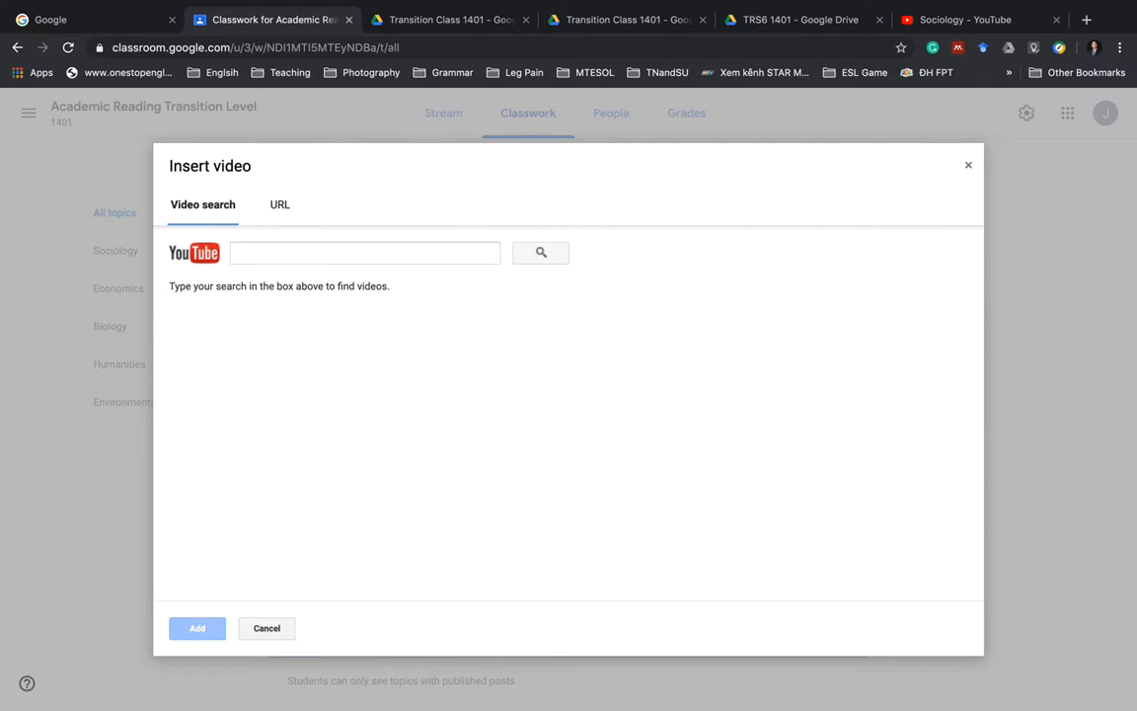
pyautogui.write('sociology')
pyautogui.press('Return')
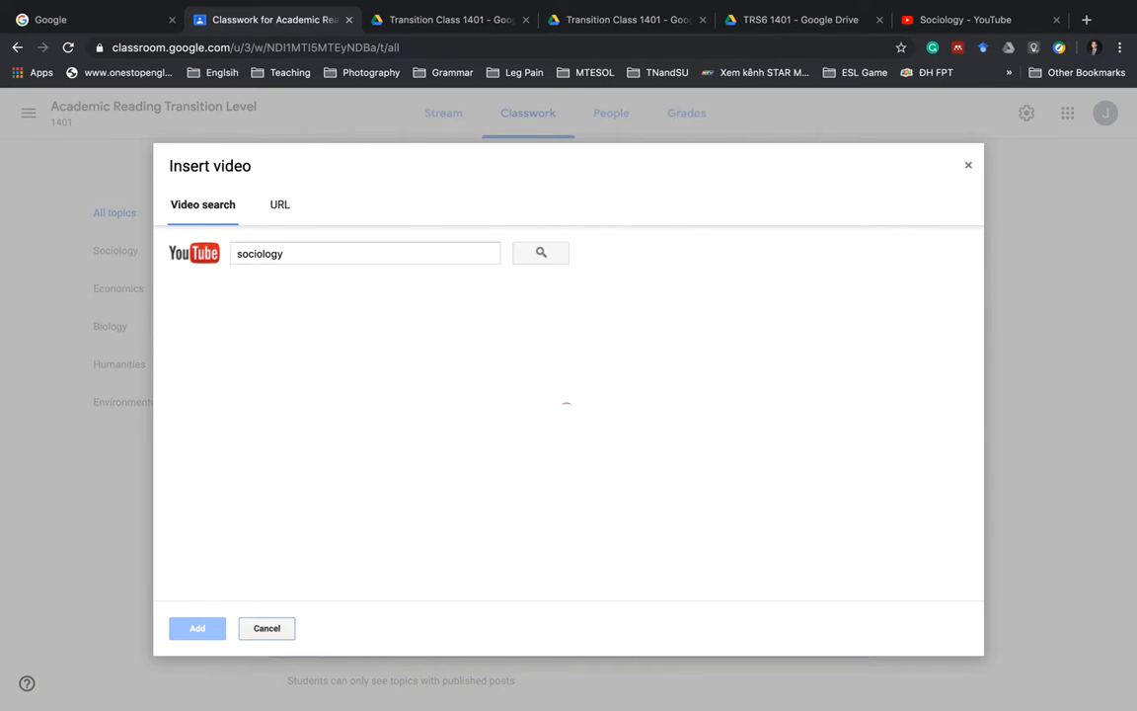
pyautogui.click(227, 403)
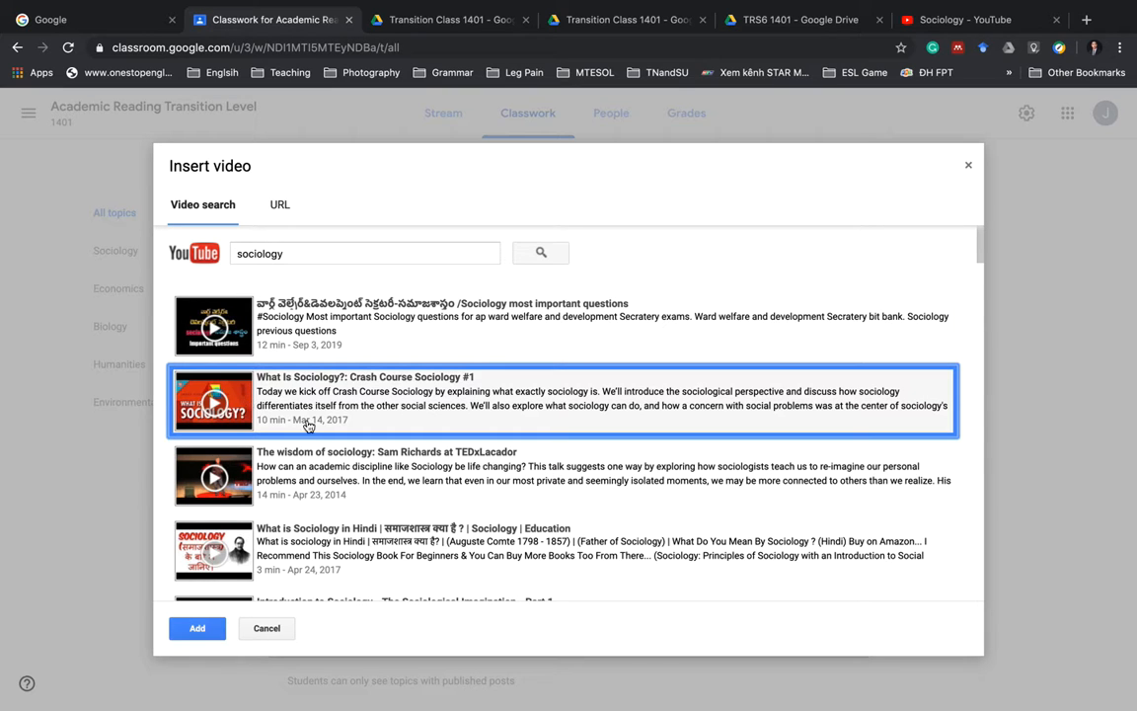
pyautogui.click(197, 628)
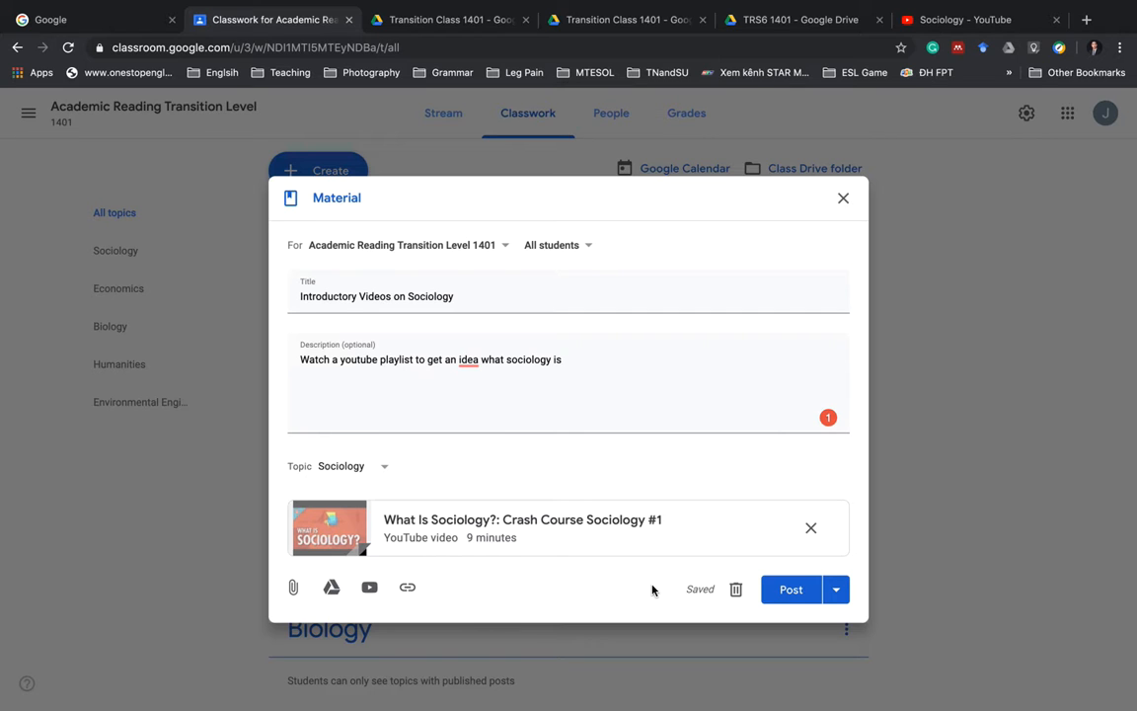
# - Switch to YouTube, look through the CrashCourse Sociology playlist and copy its web address
pyautogui.click(951, 28)
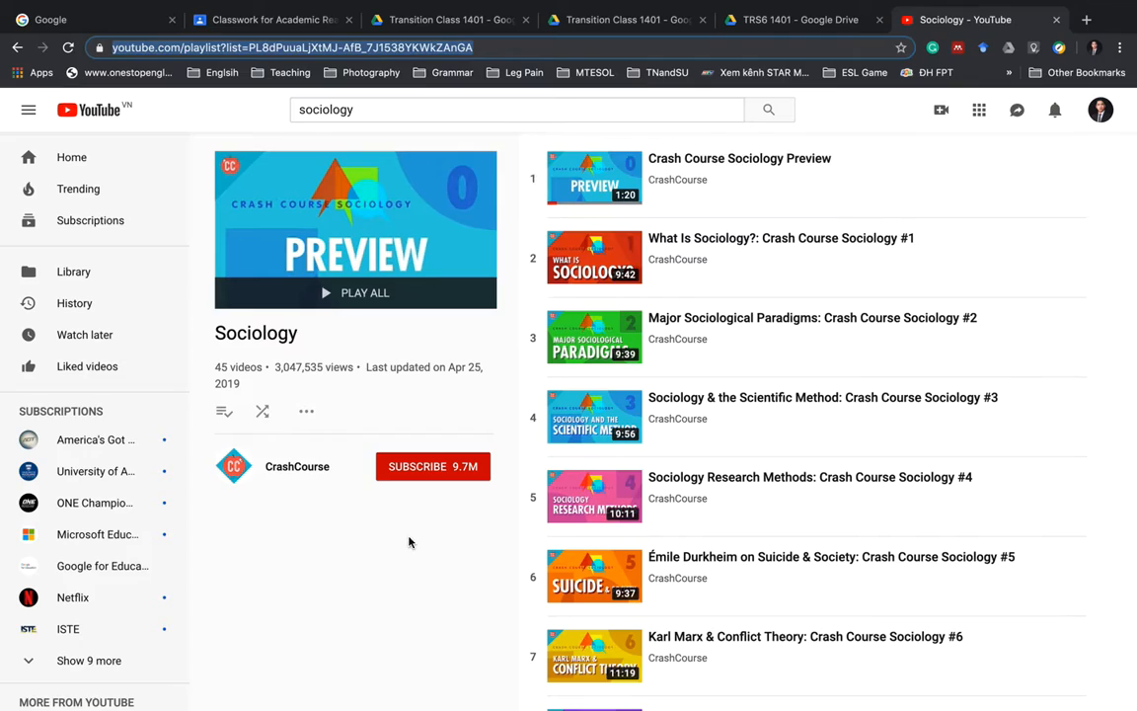
pyautogui.scroll(-6, 651, 418)
pyautogui.scroll(-12, 654, 422)
pyautogui.scroll(20, 655, 414)
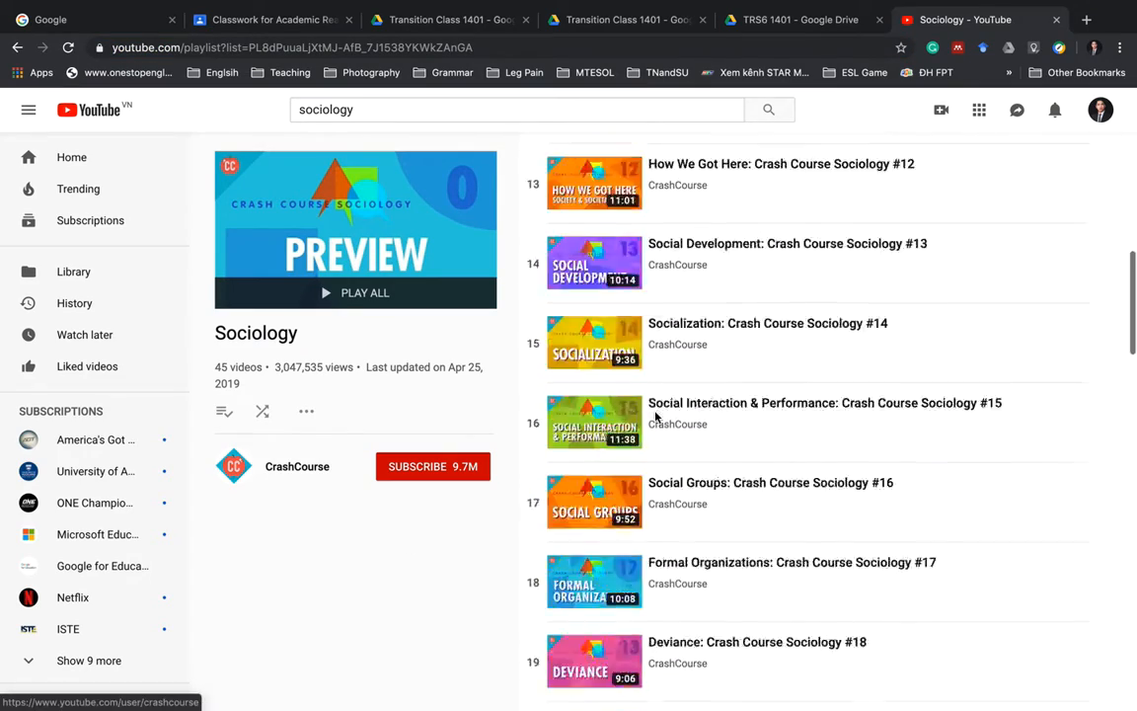
pyautogui.click(579, 47)
pyautogui.hotkey('ctrl', 'c')
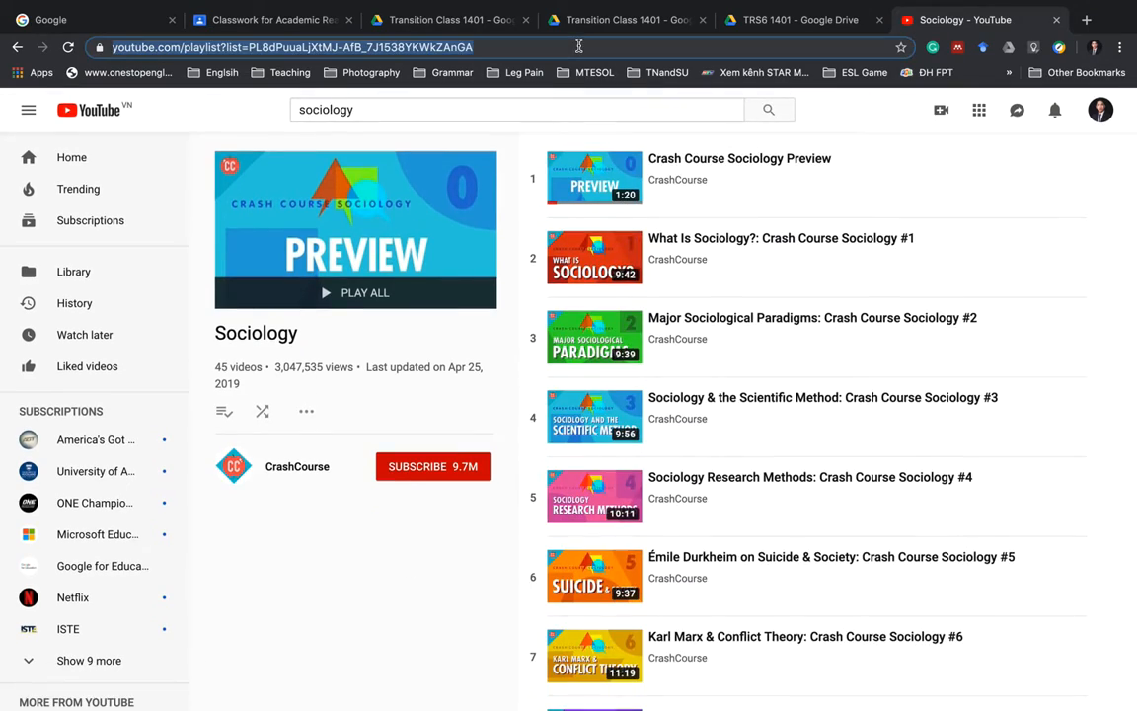
# - Return to Google Classroom and attach the copied Sociology playlist address to the material as a link
pyautogui.click(311, 27)
pyautogui.click(407, 587)
pyautogui.hotkey('ctrl', 'v')
pyautogui.click(617, 457)
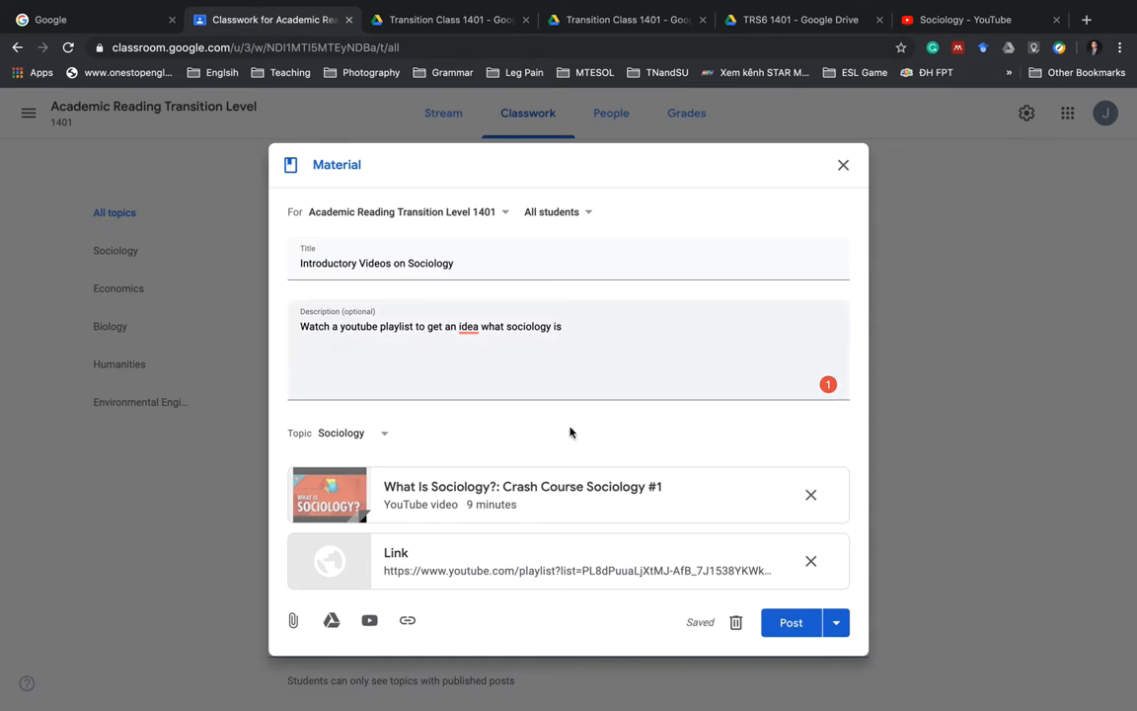
# - Share the Introductory Videos on Sociology material with Transition Class 1402 as well
pyautogui.click(457, 213)
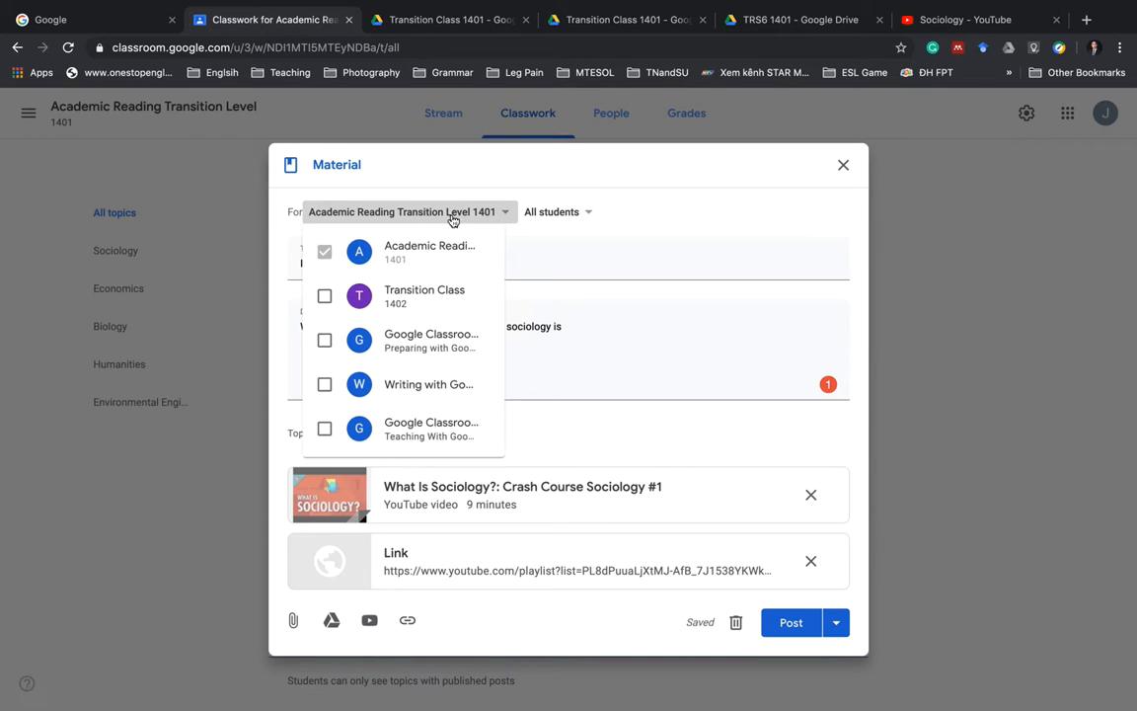
pyautogui.click(325, 298)
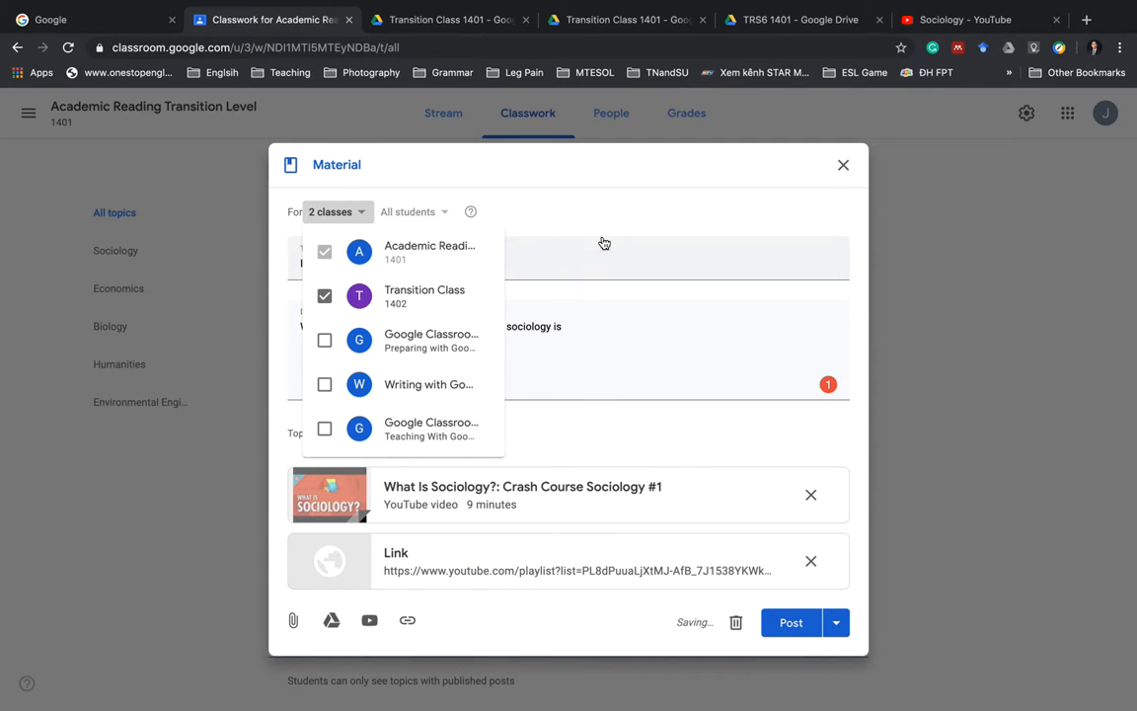
pyautogui.click(579, 382)
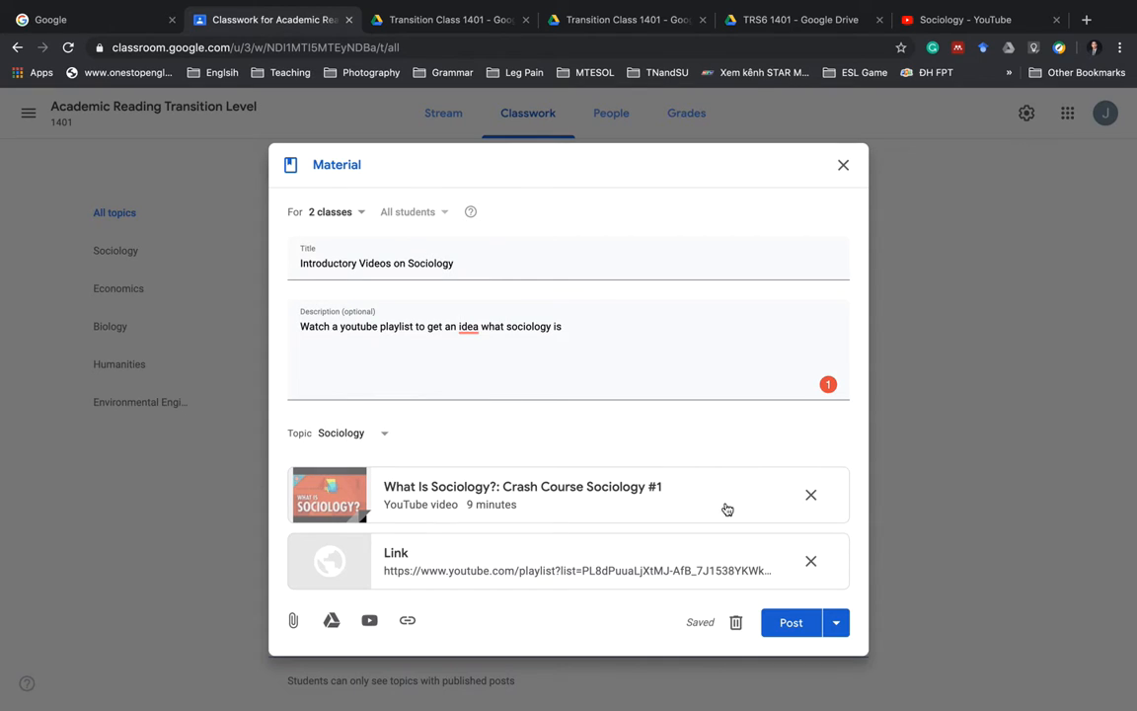
# - Post the Introductory Videos on Sociology material to the two selected classes
pyautogui.click(796, 632)
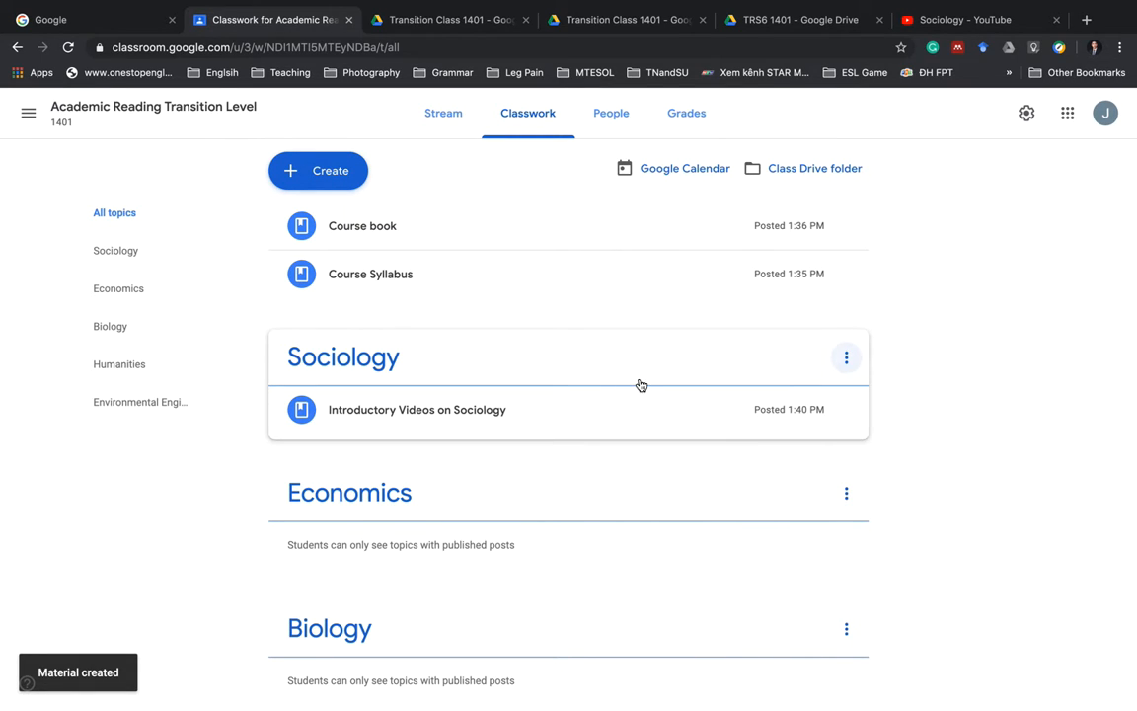
# - Create a material titled "Lecture Notes" under the Sociology topic with the description "Vocabulary definition and some important notes"
pyautogui.click(328, 170)
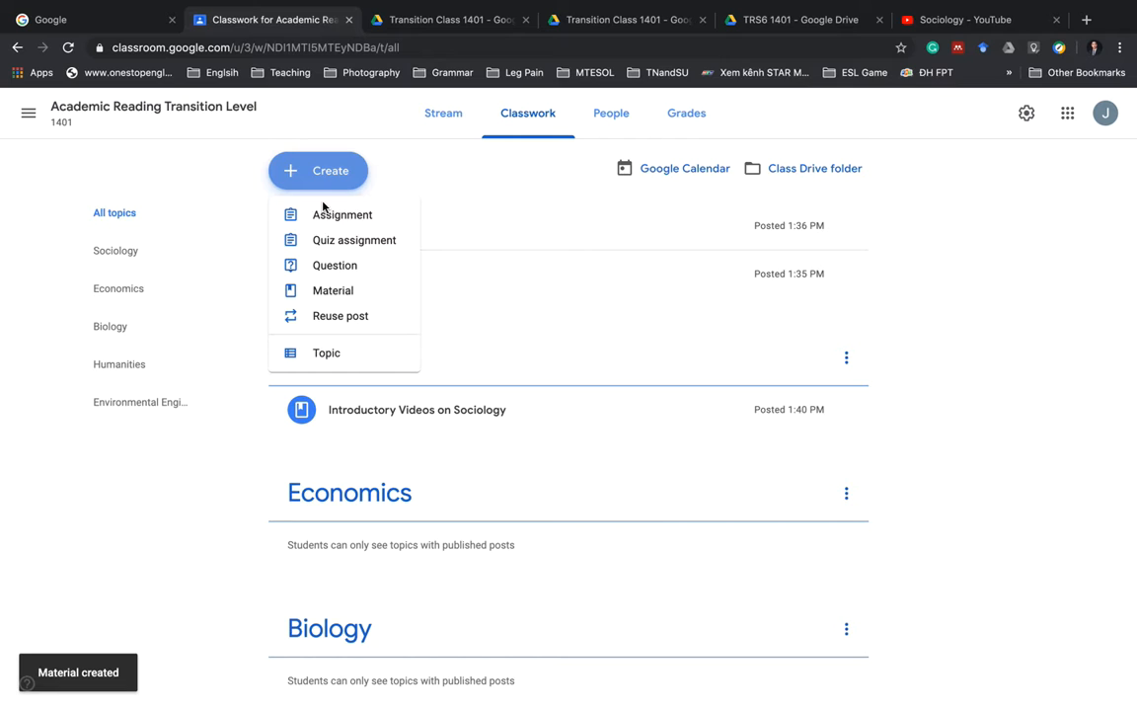
pyautogui.click(313, 292)
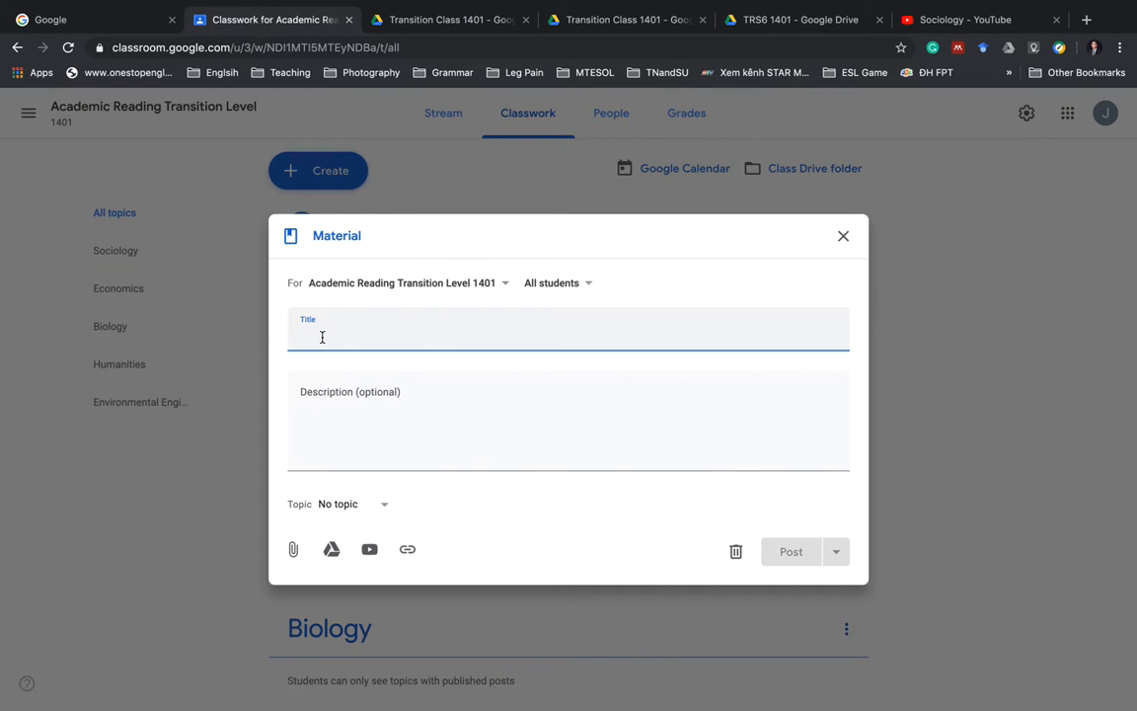
pyautogui.write('LEcture Notes')
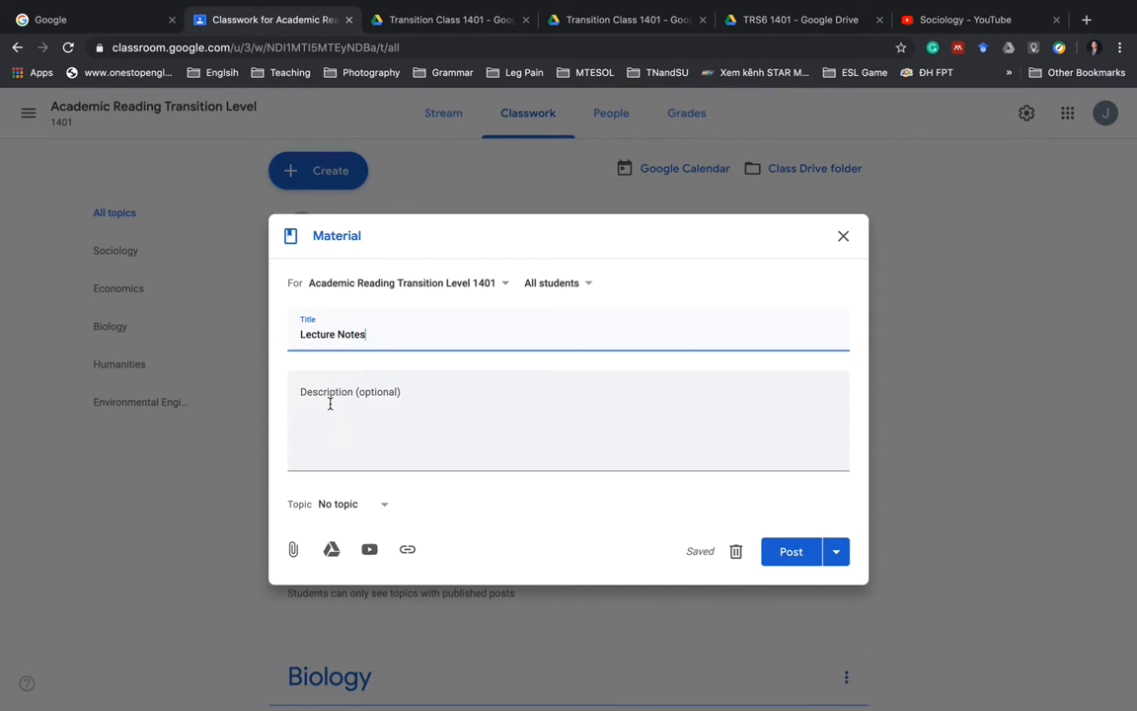
pyautogui.click(330, 400)
pyautogui.write('Vocabulary defini')
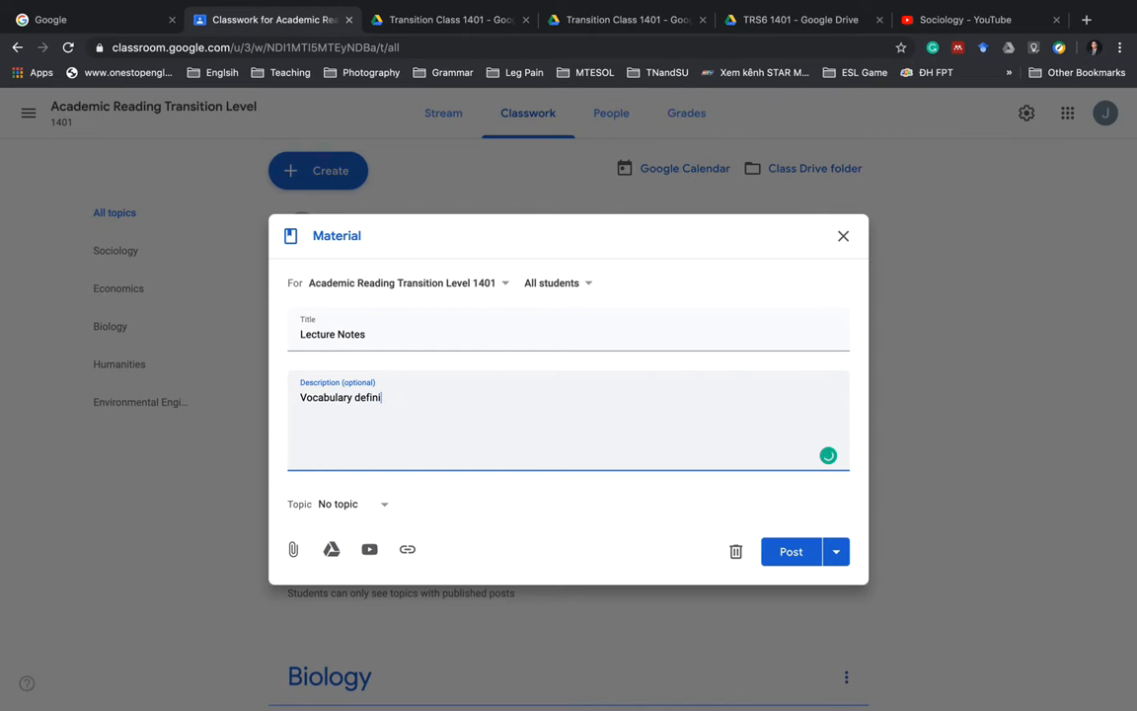
pyautogui.write('tion and some important notes')
pyautogui.click(345, 503)
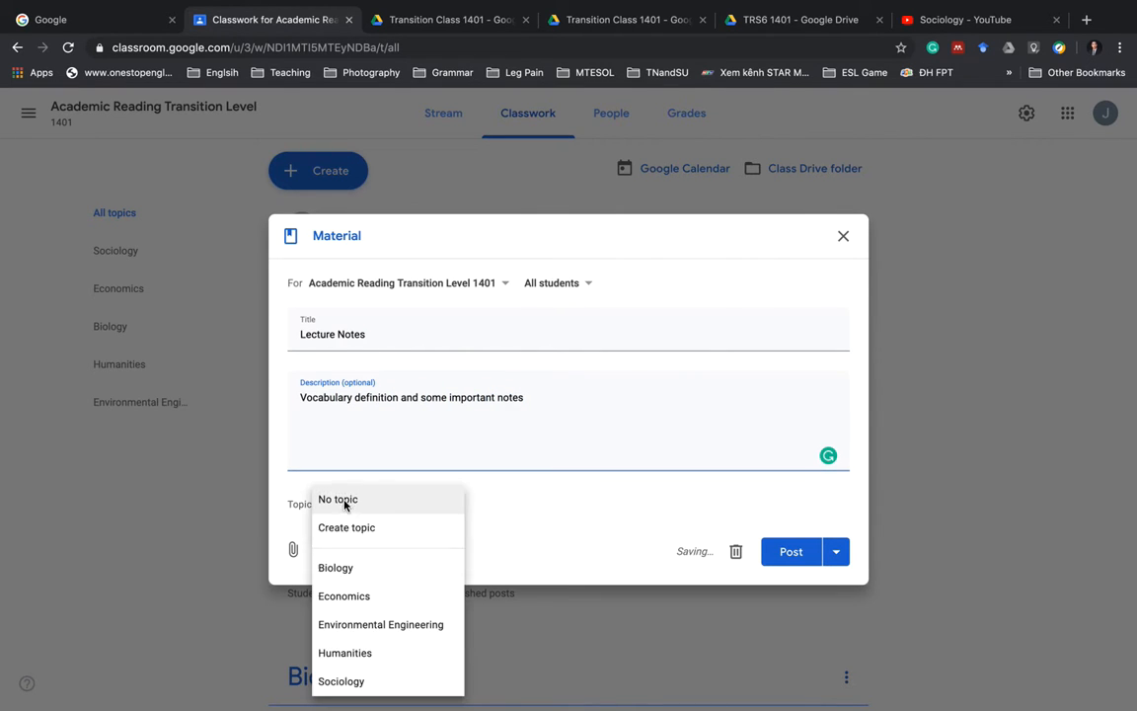
pyautogui.click(338, 680)
# - Attach US_TL_Reading_Teaching_Notes_P1_SOC.pdf from the computer to the Lecture Notes material and post it
pyautogui.click(296, 535)
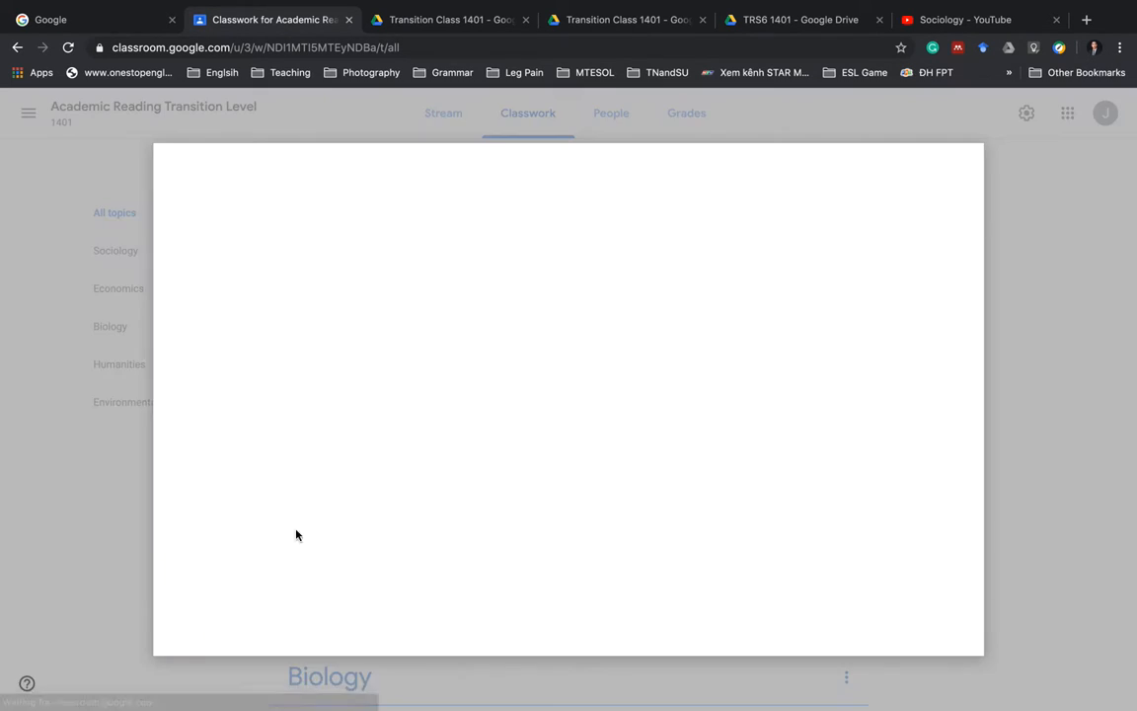
pyautogui.click(541, 409)
pyautogui.click(202, 70)
pyautogui.click(1096, 334)
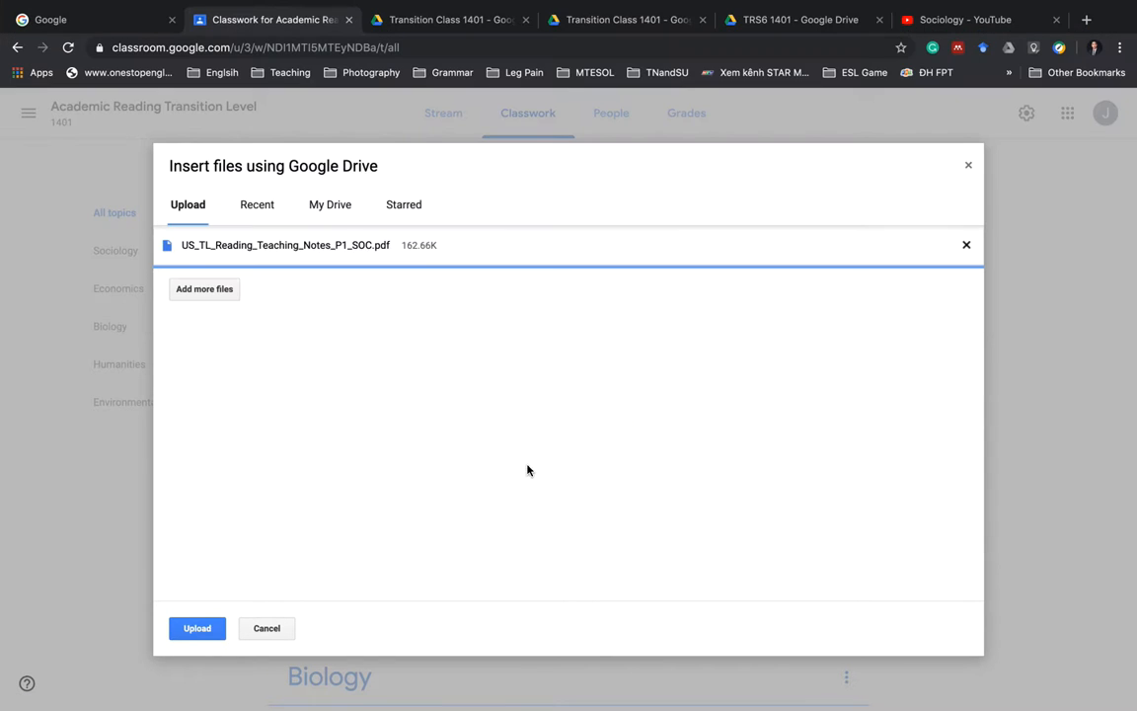
pyautogui.click(185, 632)
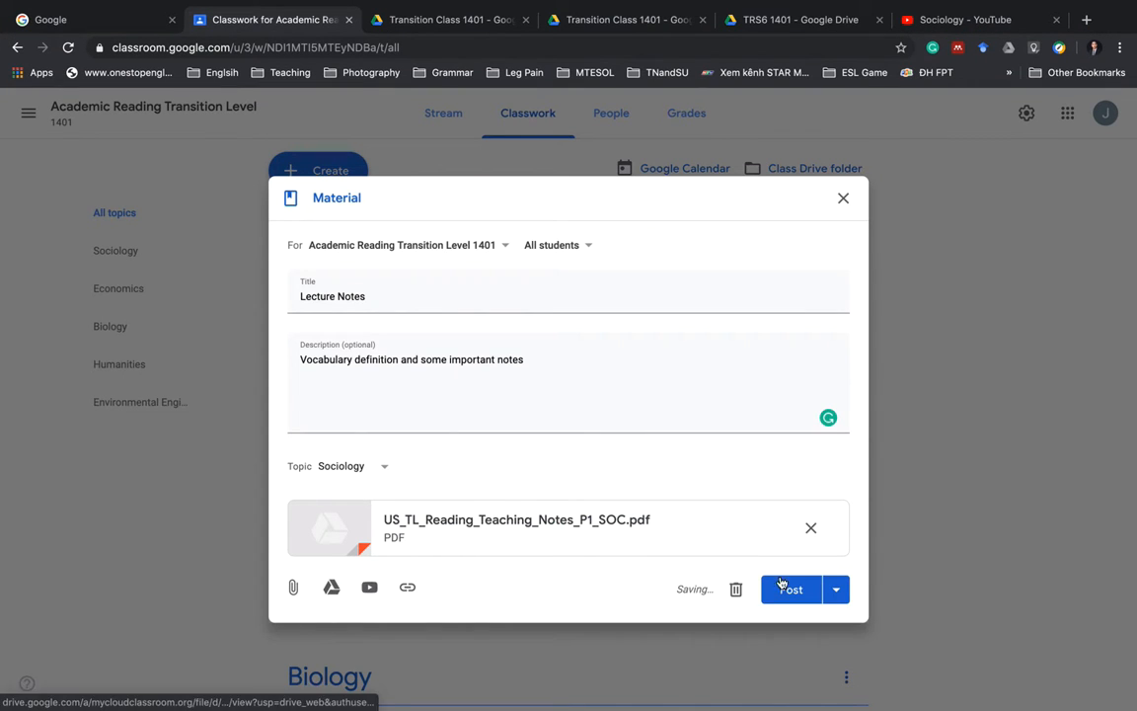
pyautogui.click(785, 588)
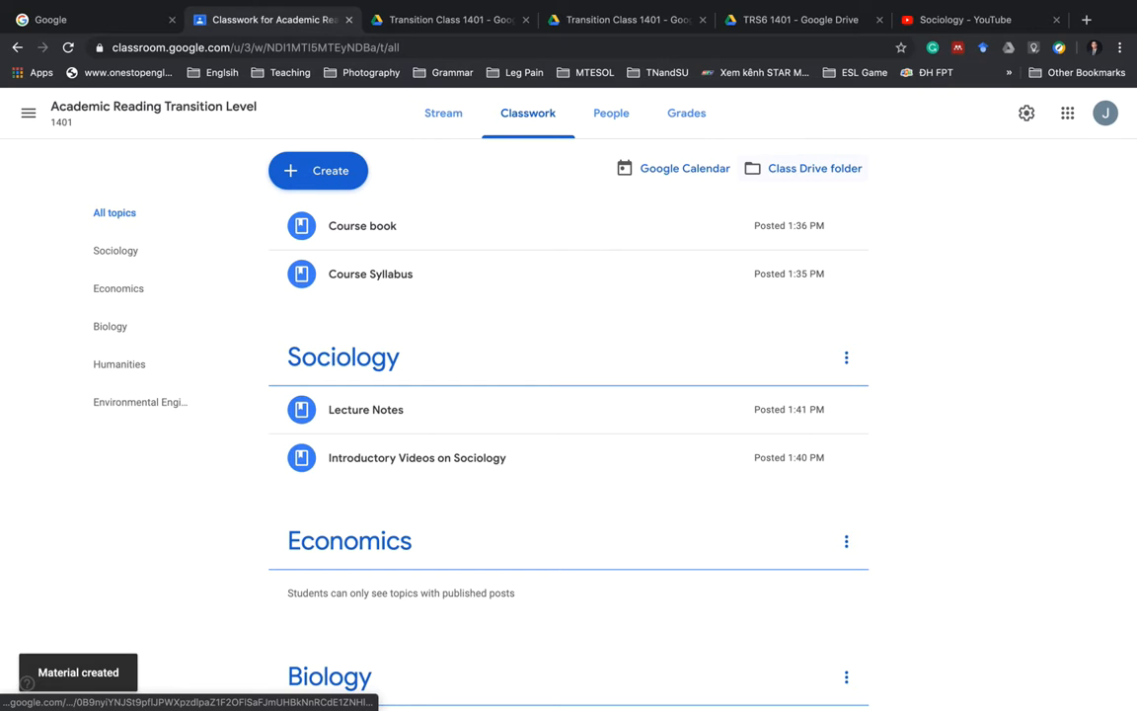
# - Open the class's Google Drive folder and examine its advanced sharing settings to see who has access
pyautogui.click(803, 168)
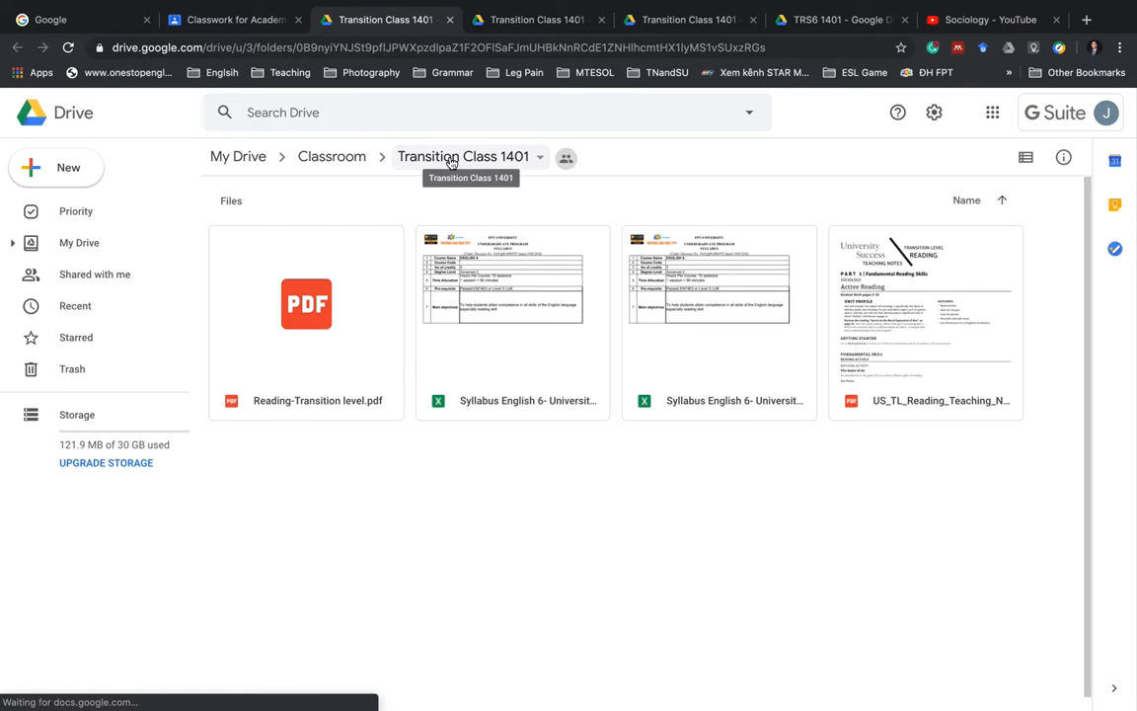
pyautogui.click(566, 161)
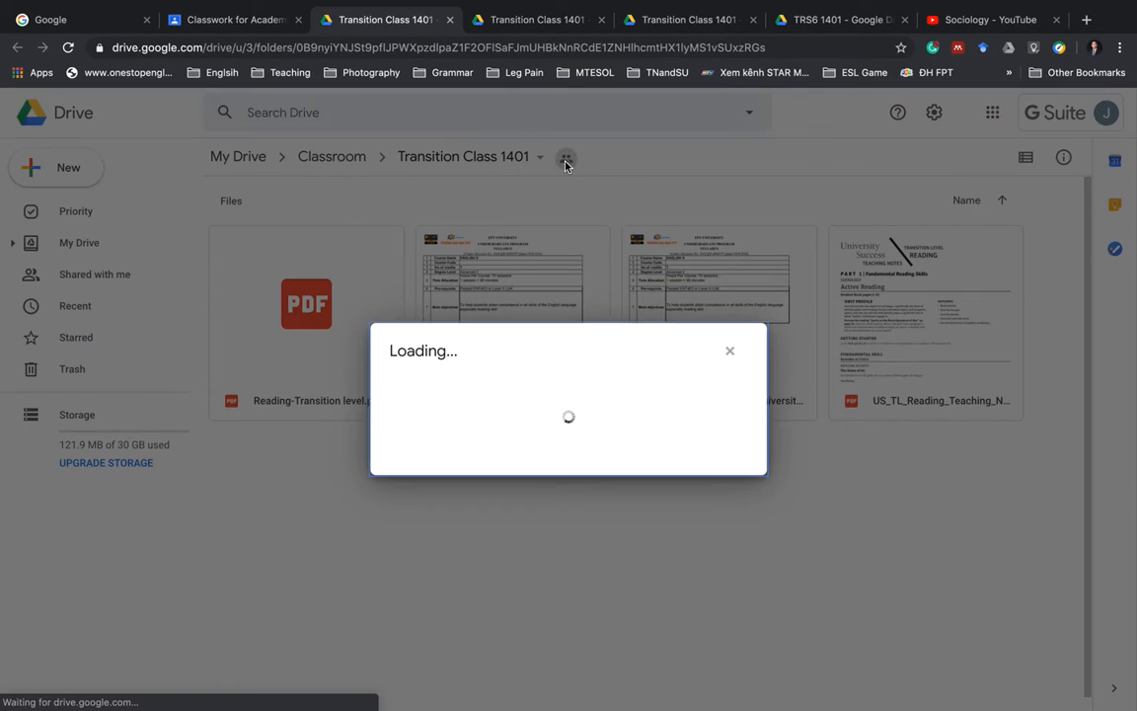
pyautogui.click(755, 469)
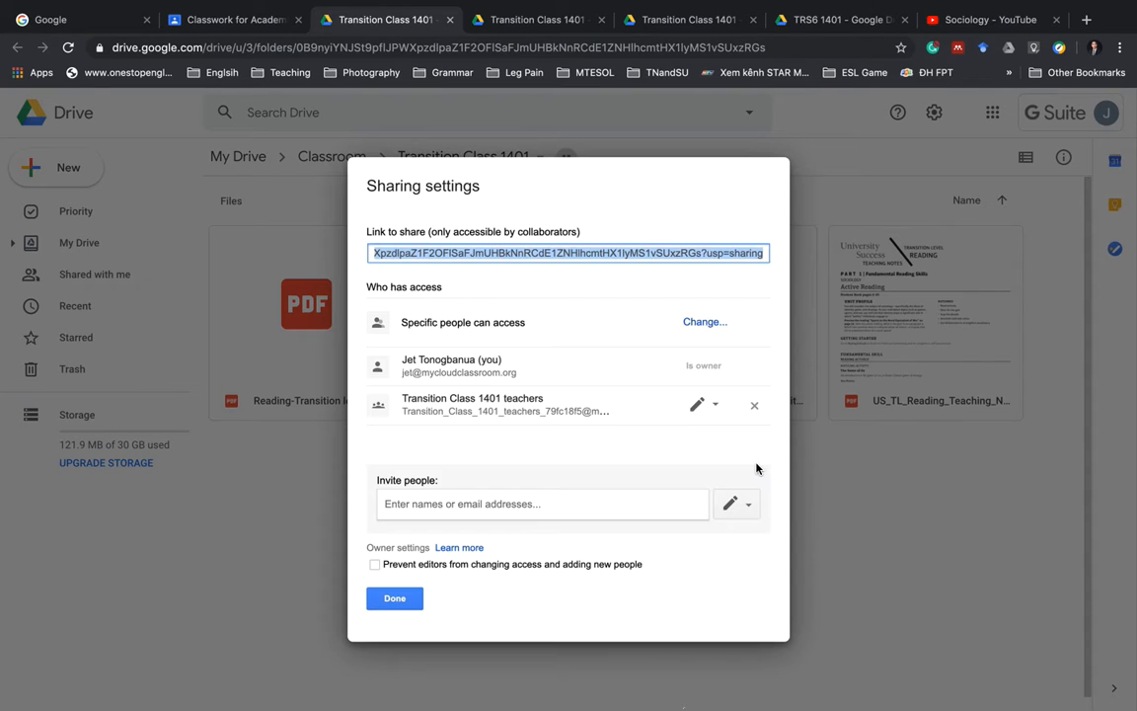
pyautogui.click(395, 600)
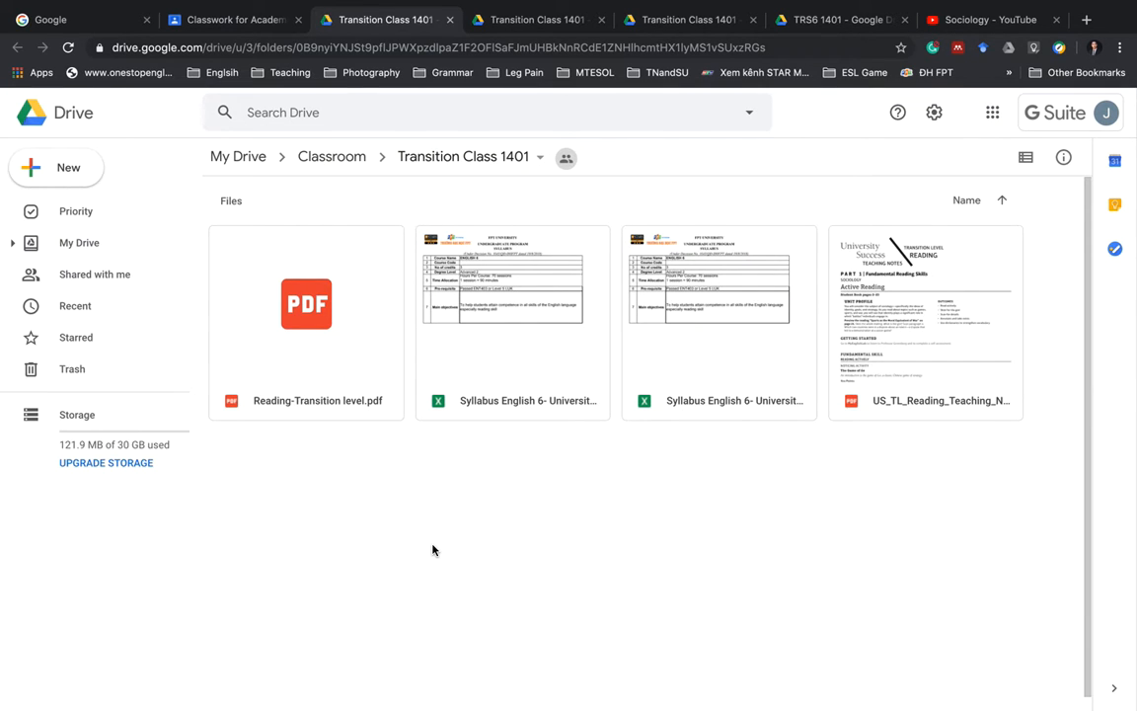
# - Create a folder named "Shared with Students" inside the Transition Class 1401 folder
pyautogui.click(60, 171)
pyautogui.click(77, 173)
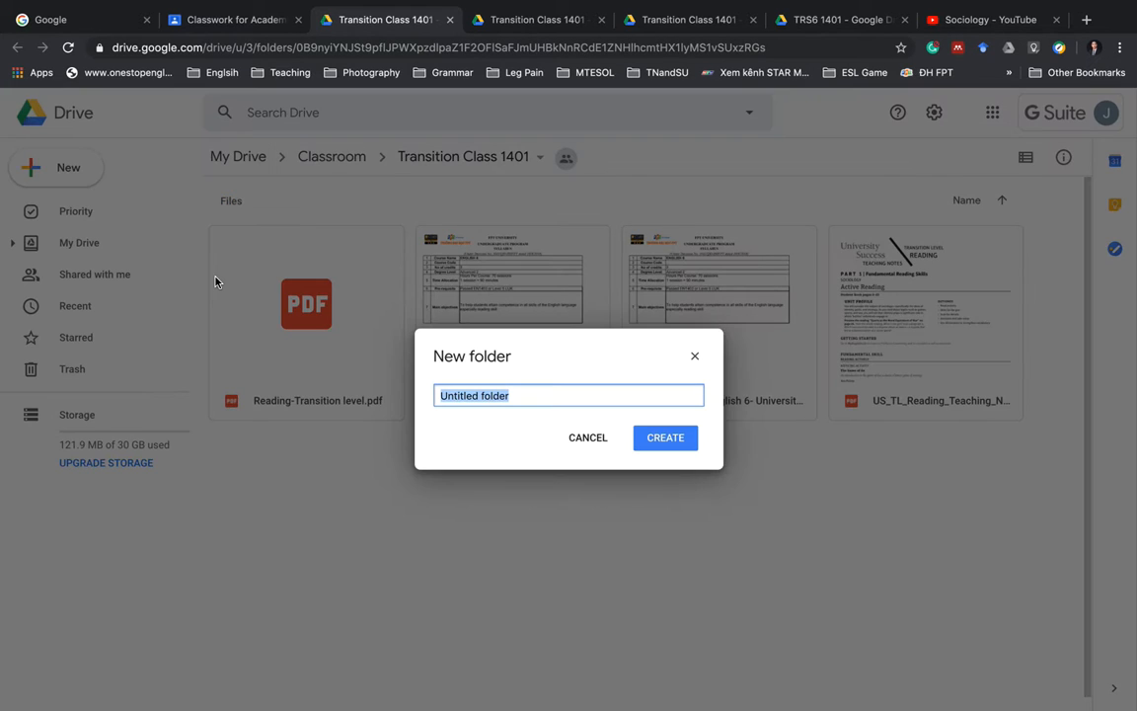
pyautogui.write('Shared with Students')
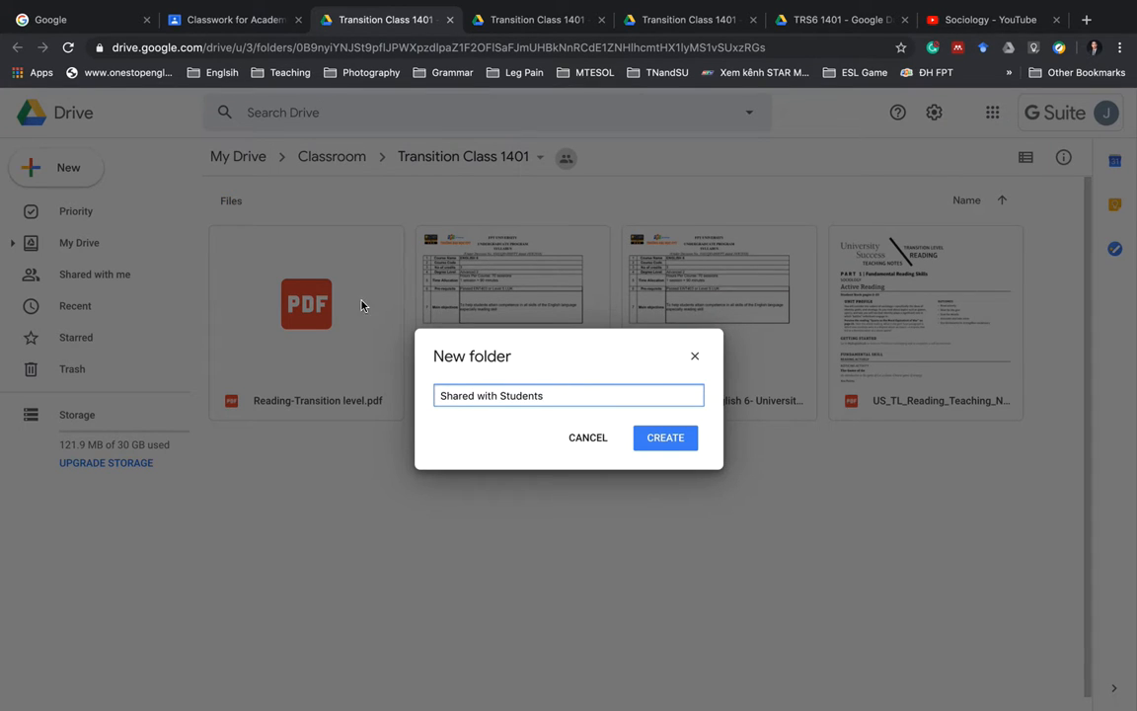
pyautogui.click(665, 442)
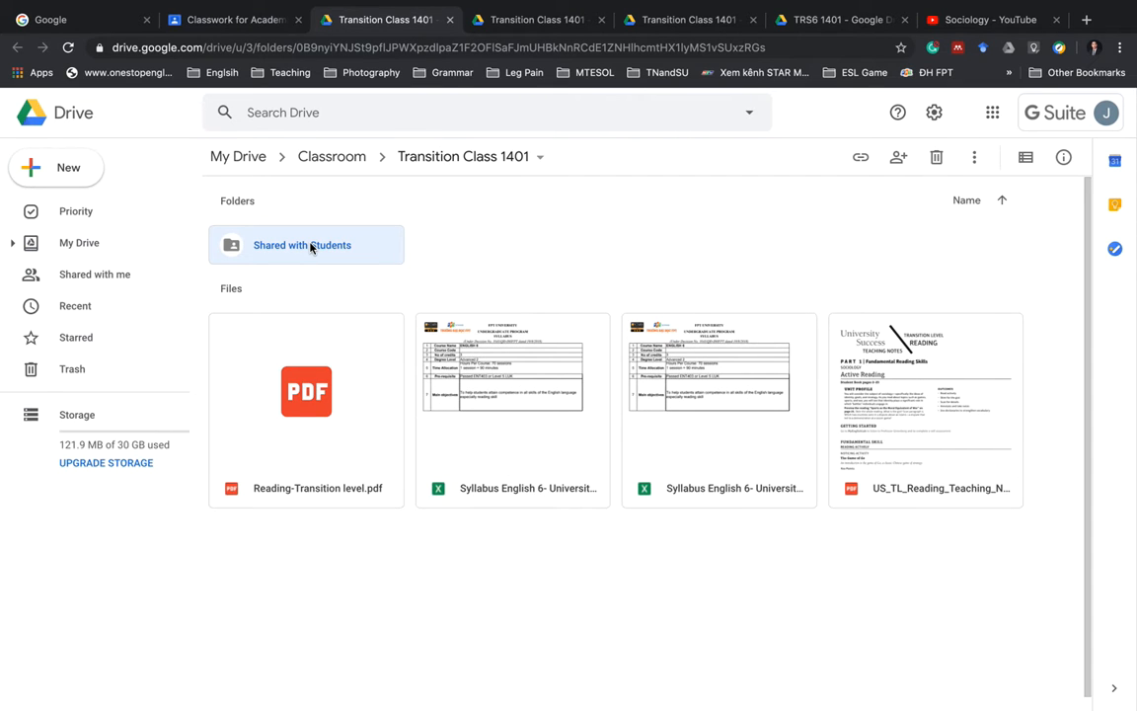
# - Share the Shared with Students folder with everyone at My Cloud Classroom, with access set to "Can view only"
pyautogui.rightClick(311, 248)
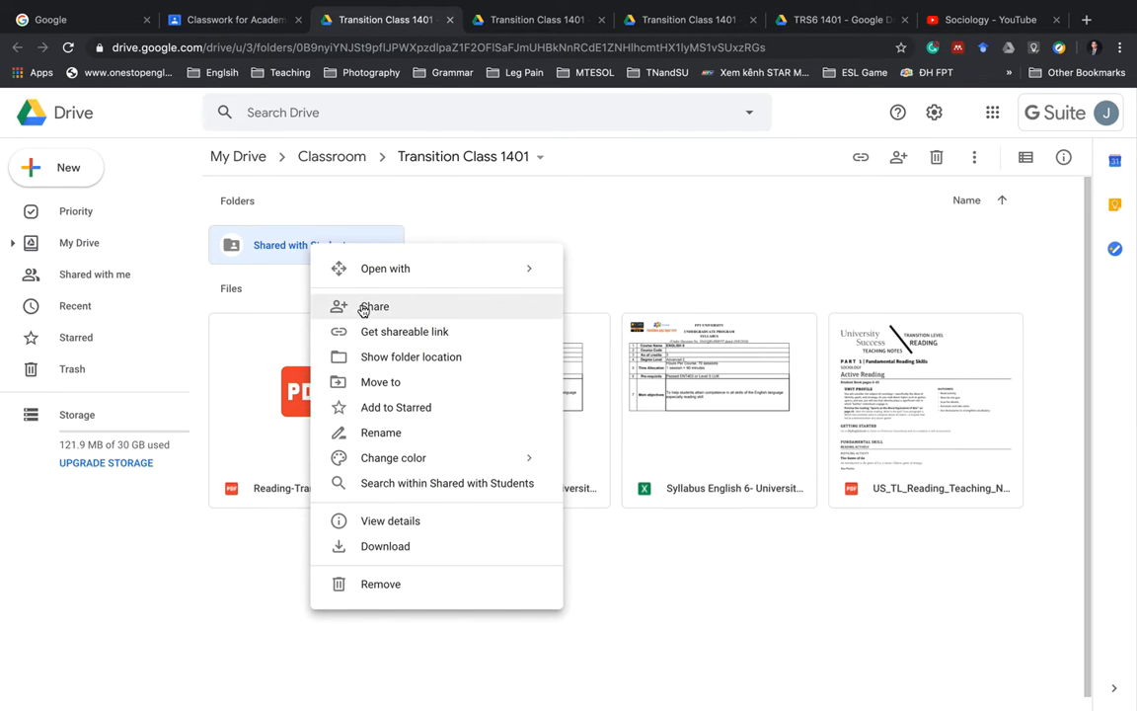
pyautogui.click(363, 308)
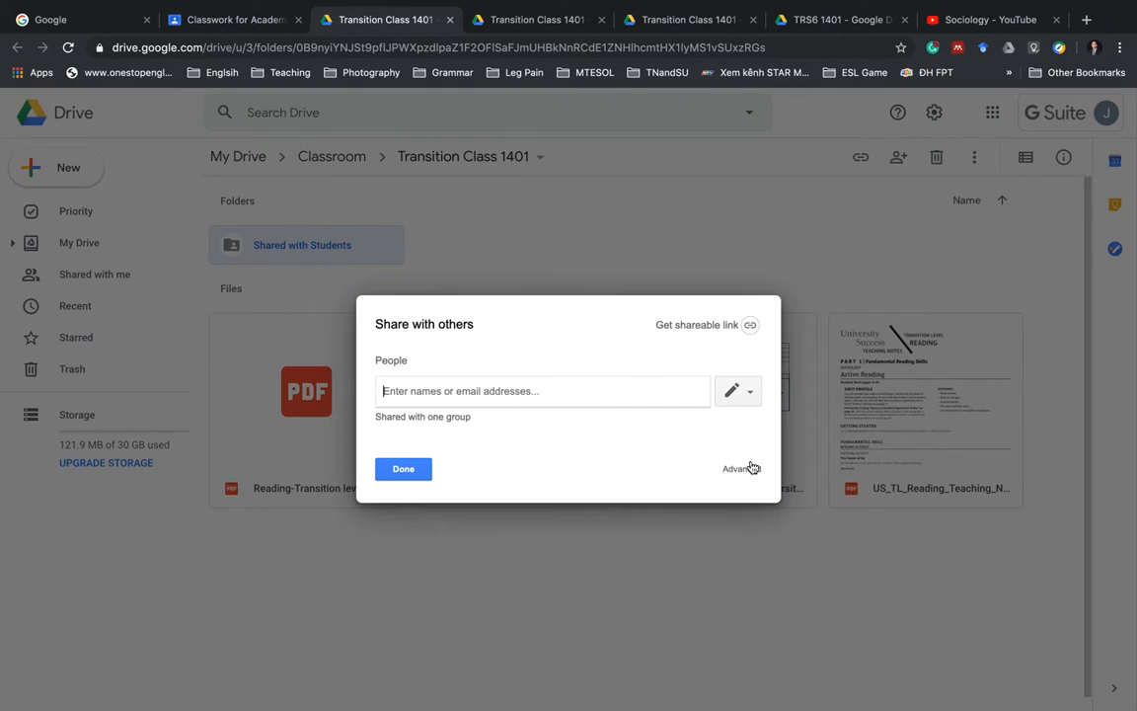
pyautogui.click(748, 469)
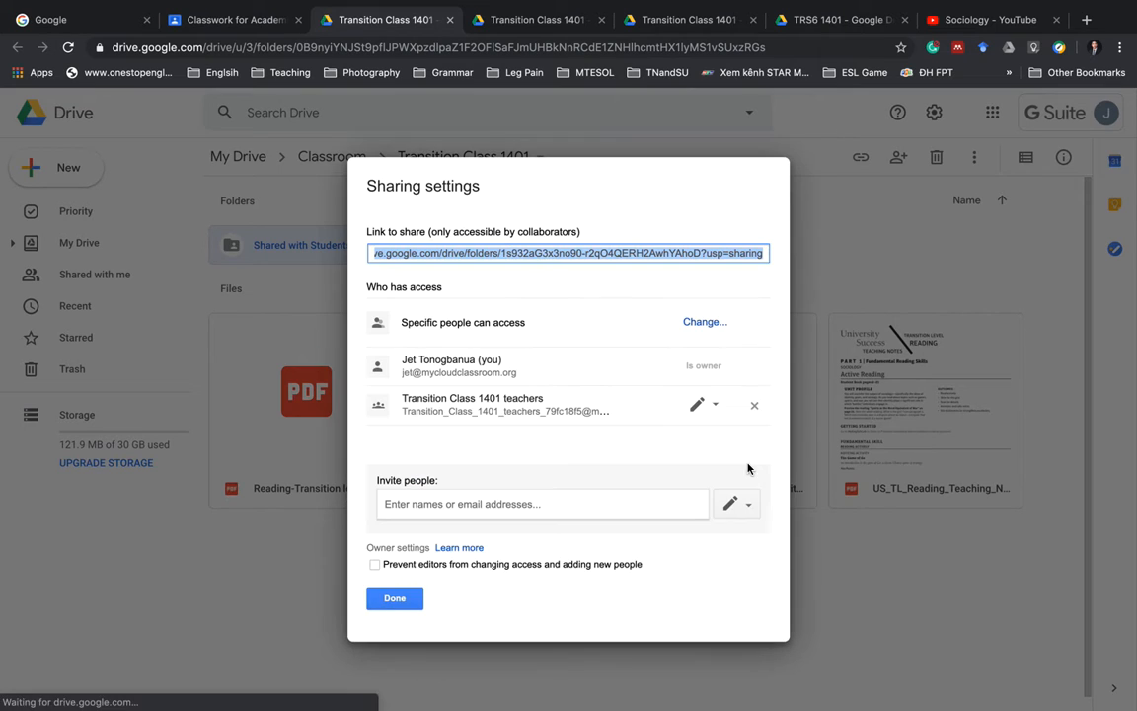
pyautogui.click(692, 326)
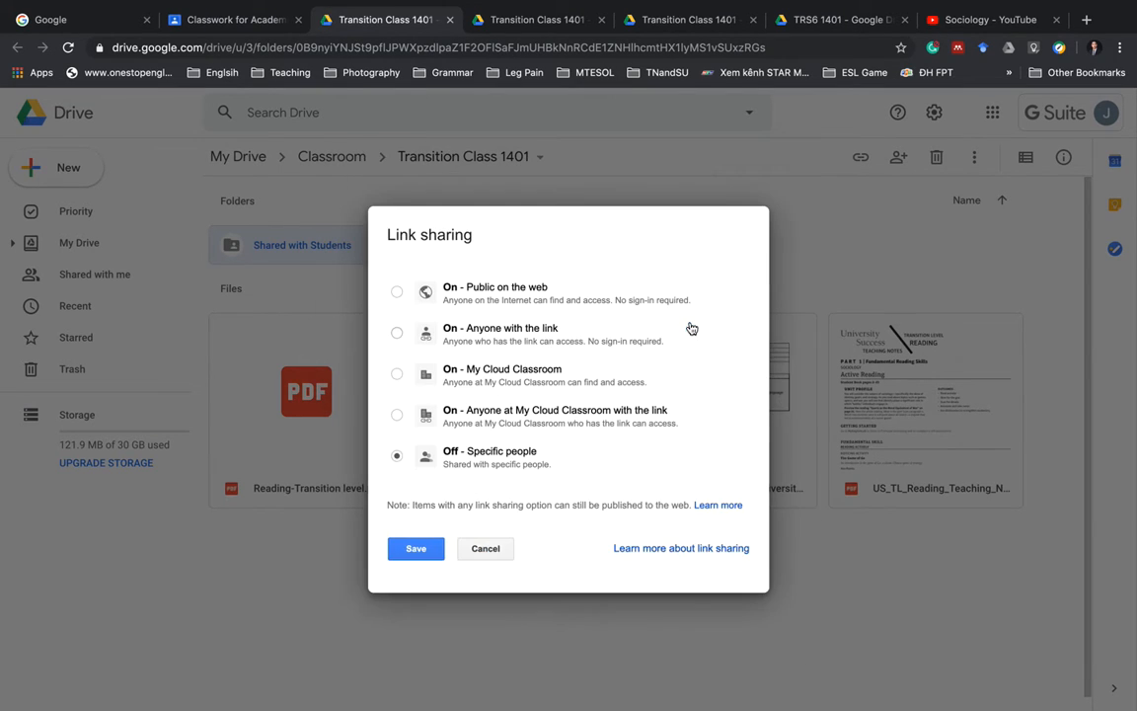
pyautogui.click(495, 372)
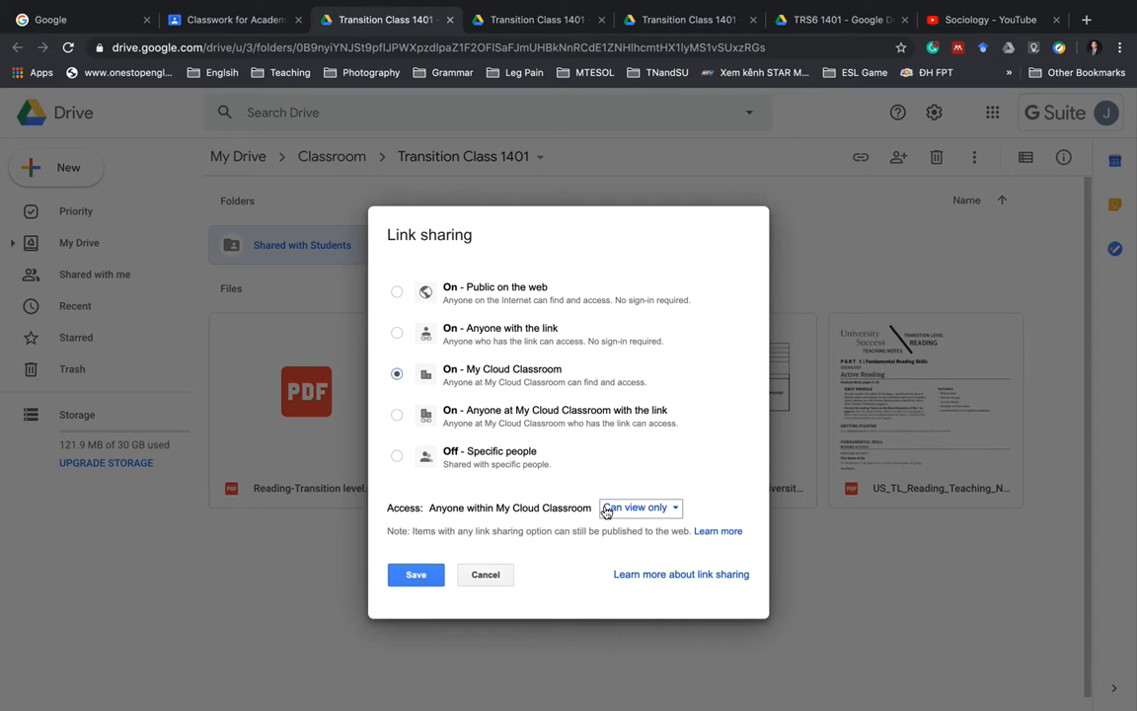
pyautogui.click(640, 508)
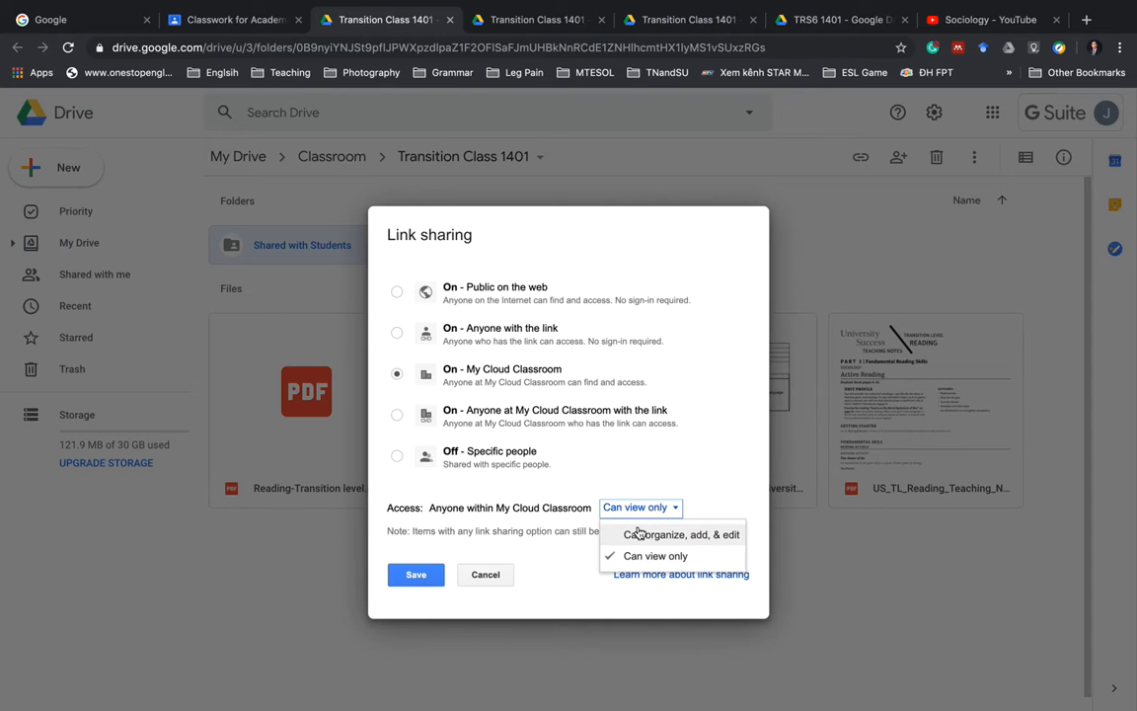
pyautogui.click(634, 559)
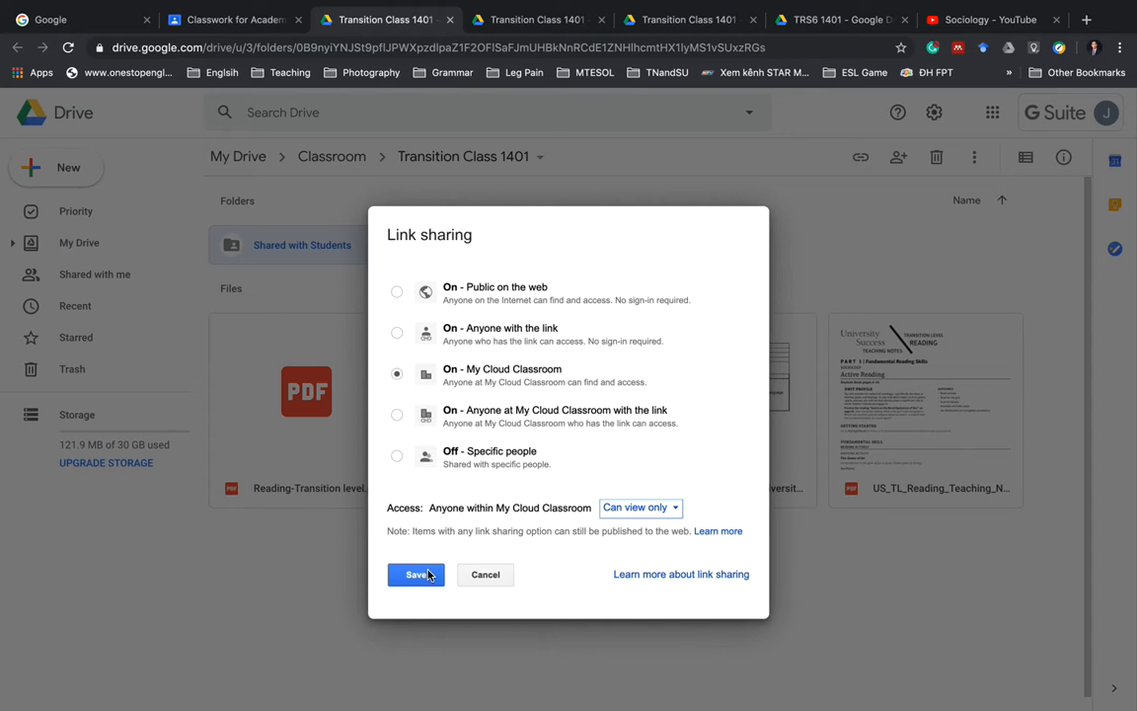
pyautogui.click(417, 576)
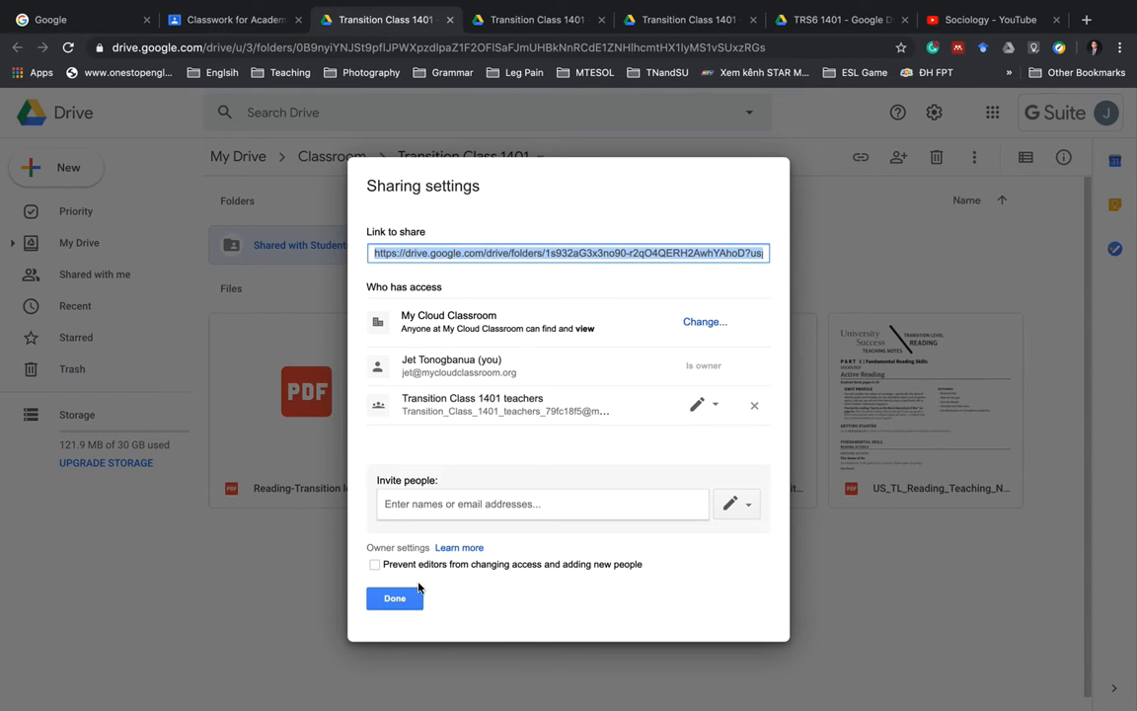
pyautogui.click(395, 598)
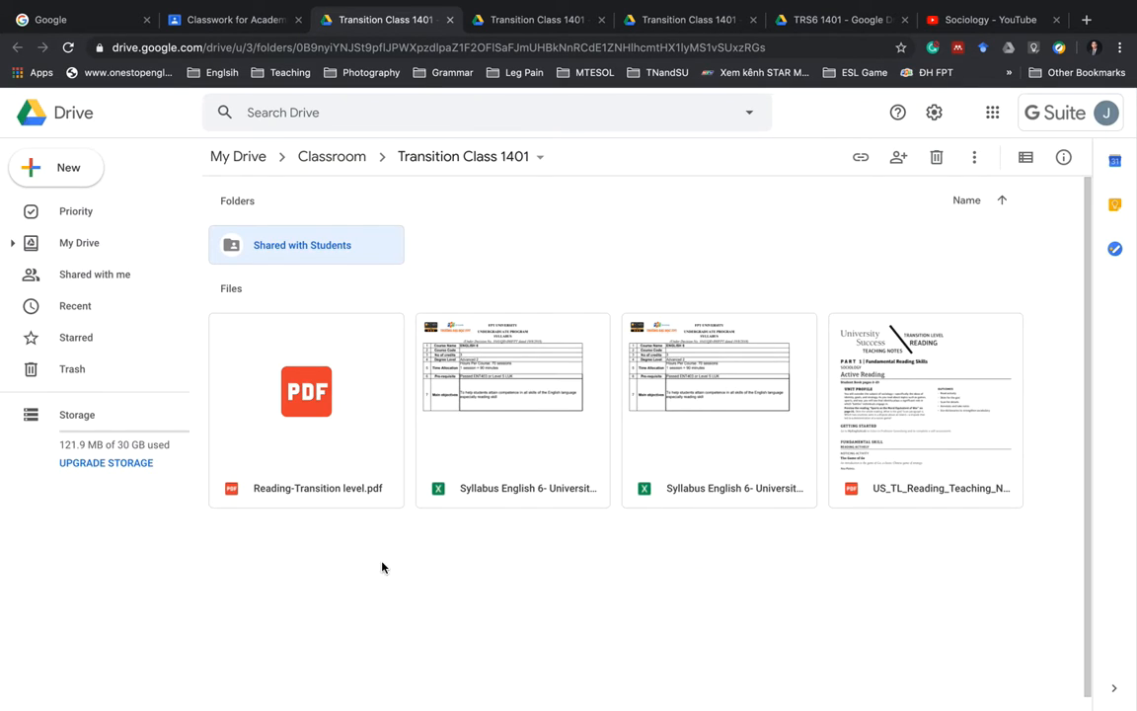
# - Upload Reading-Transition level.pdf, the Syllabus English 6 spreadsheet and US_TL_Reading_Teaching_Notes_P1_SOC.pdf from the TransitionClass folder into Shared with Students
pyautogui.doubleClick(315, 257)
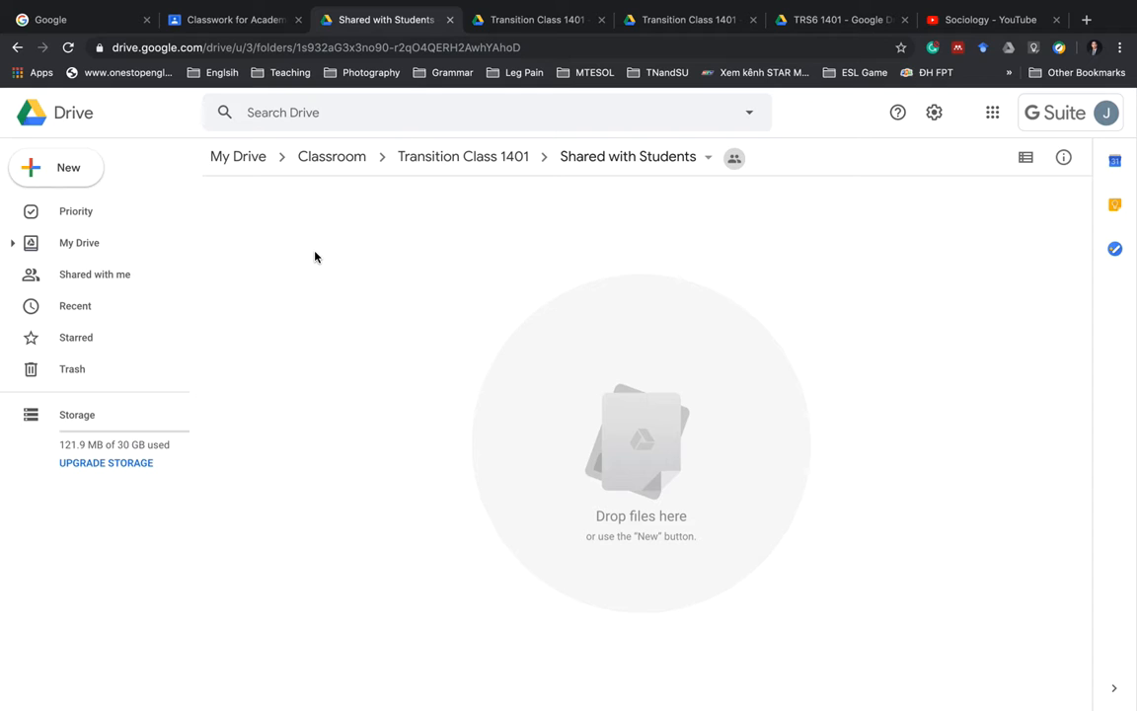
pyautogui.rightClick(353, 307)
pyautogui.click(423, 366)
pyautogui.moveTo(228, 107); pyautogui.dragTo(164, 39)
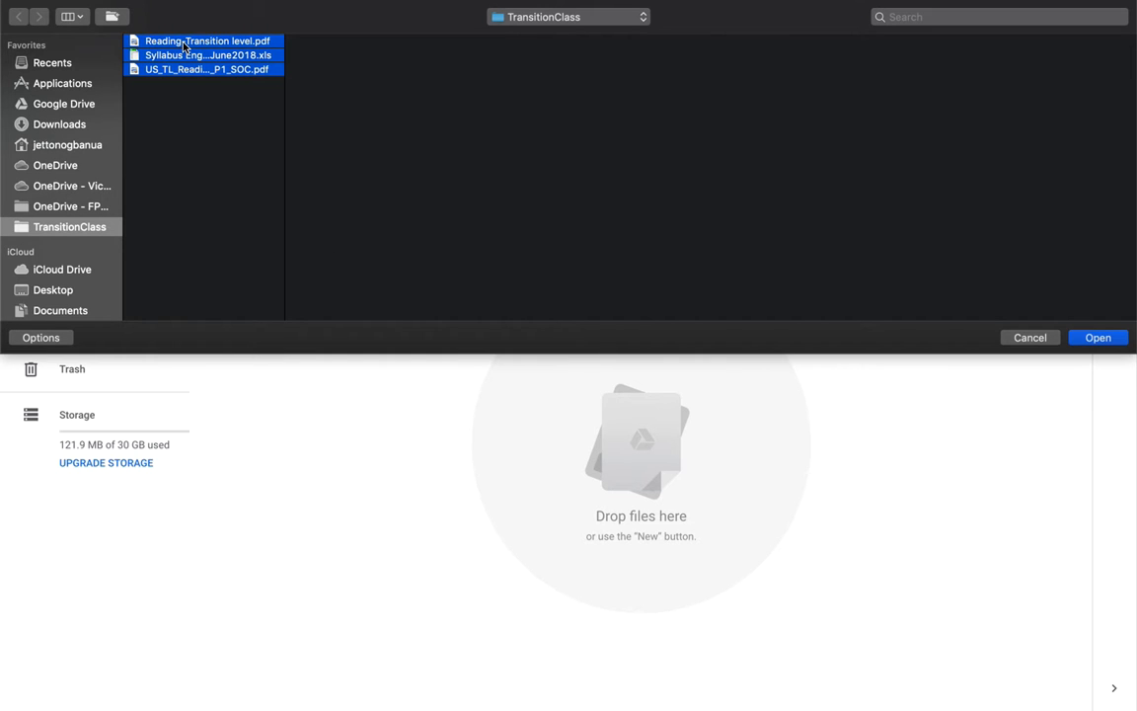
pyautogui.click(1098, 338)
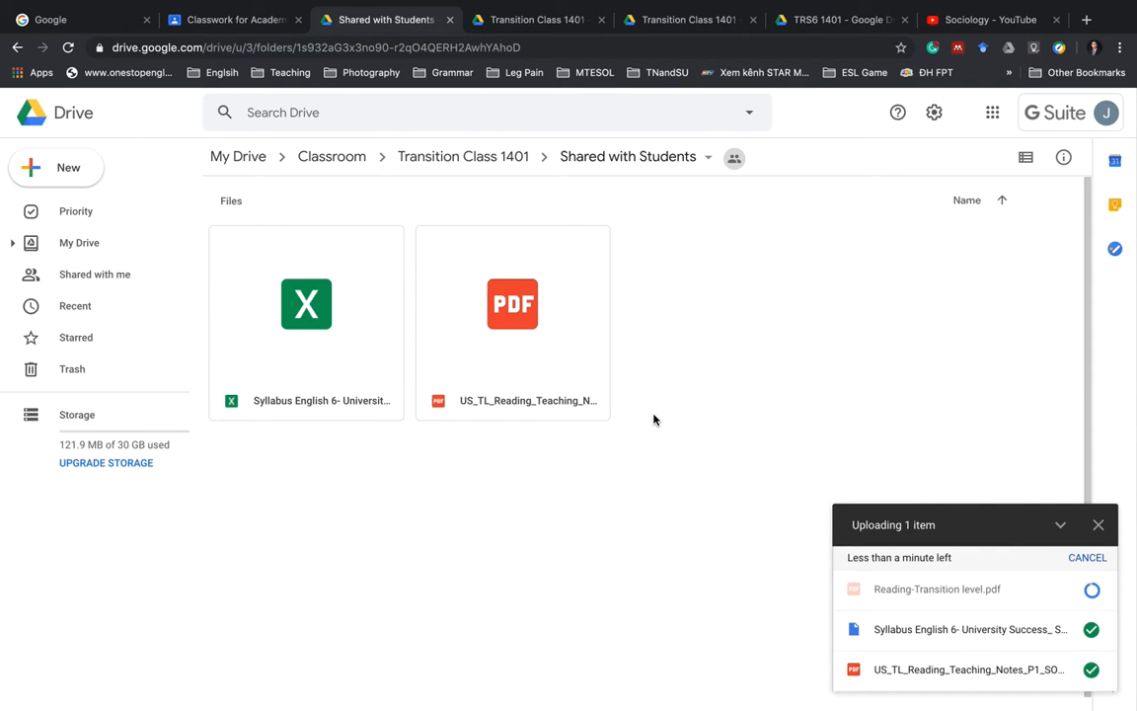
pyautogui.click(1098, 548)
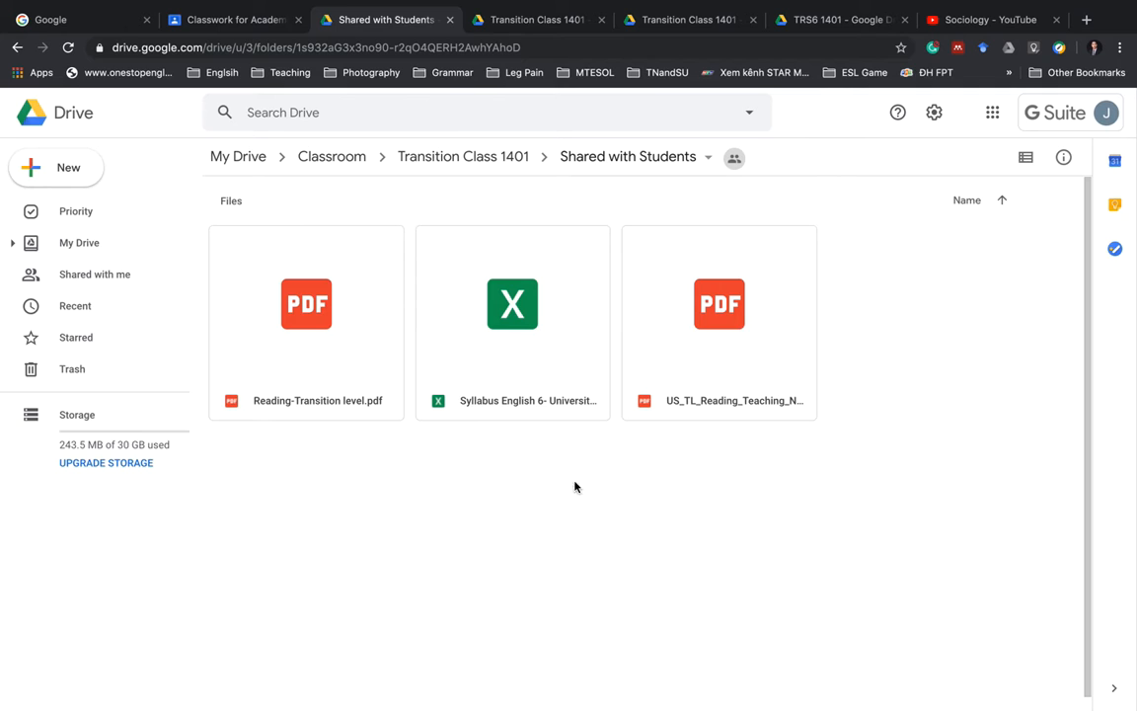
# - Return to Google Classroom and start a new material titled "Class Drive"
pyautogui.click(237, 30)
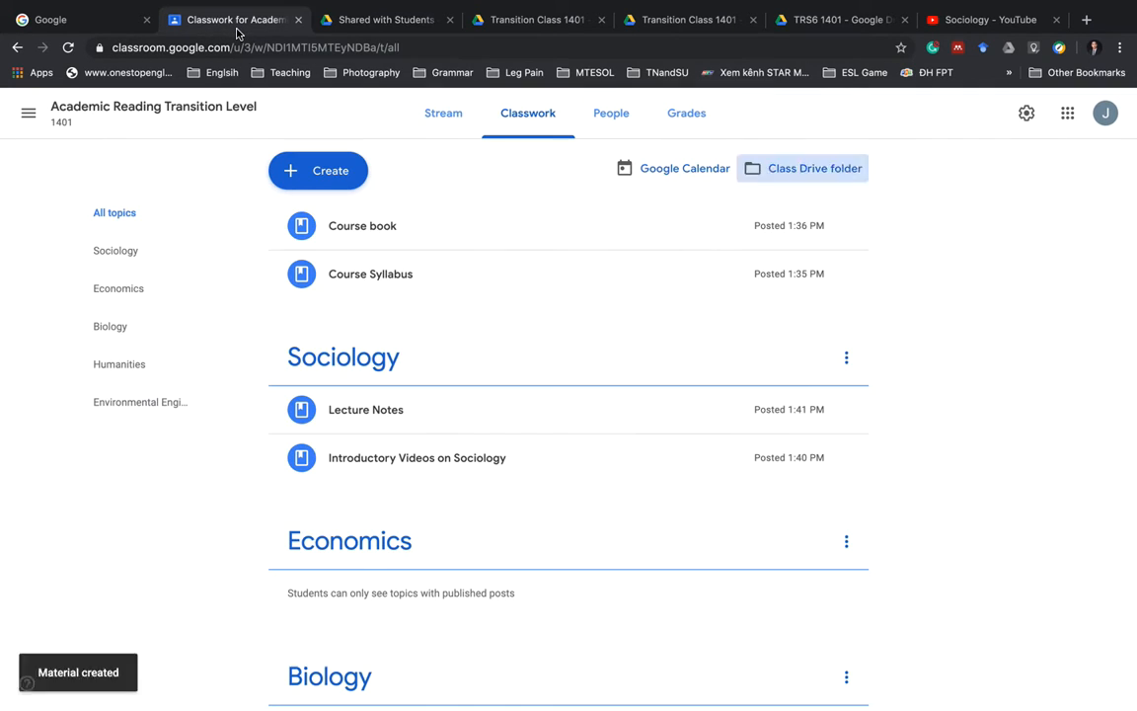
pyautogui.click(336, 176)
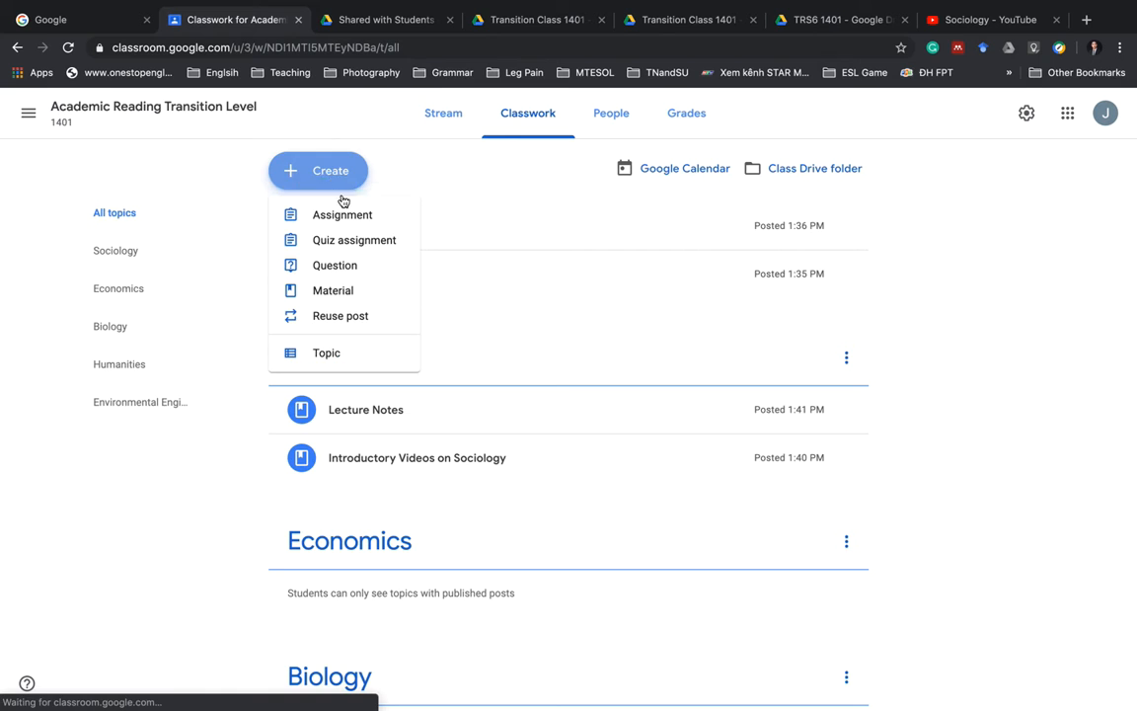
pyautogui.click(351, 293)
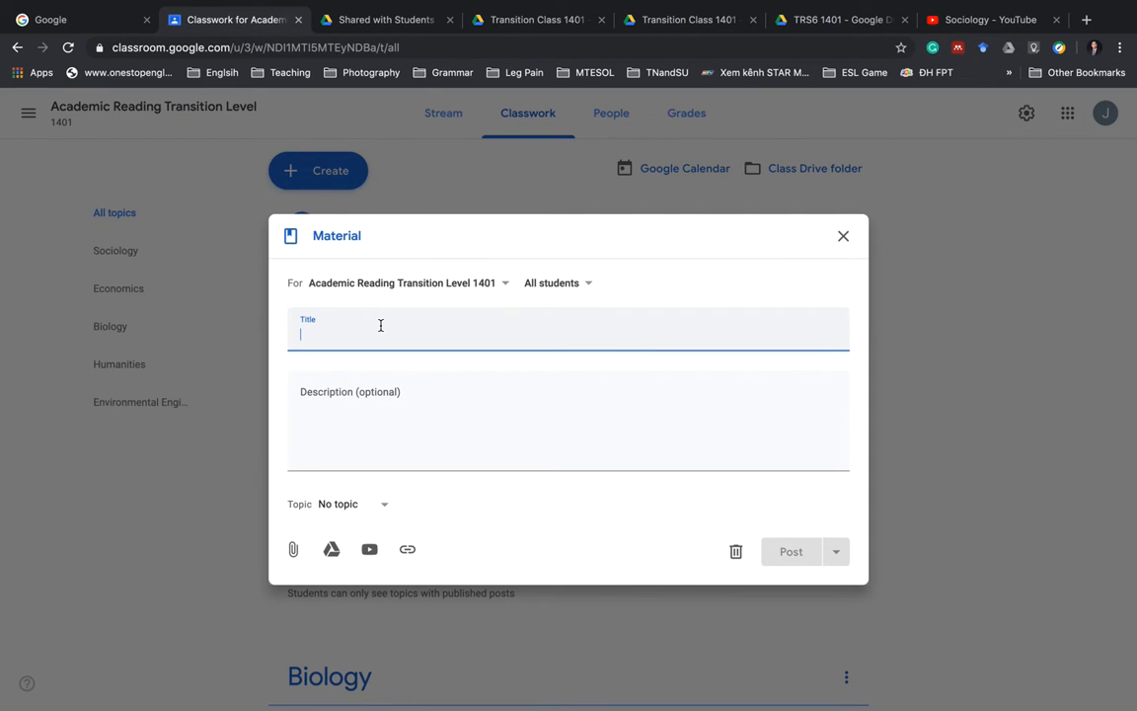
pyautogui.write('Class Drive')
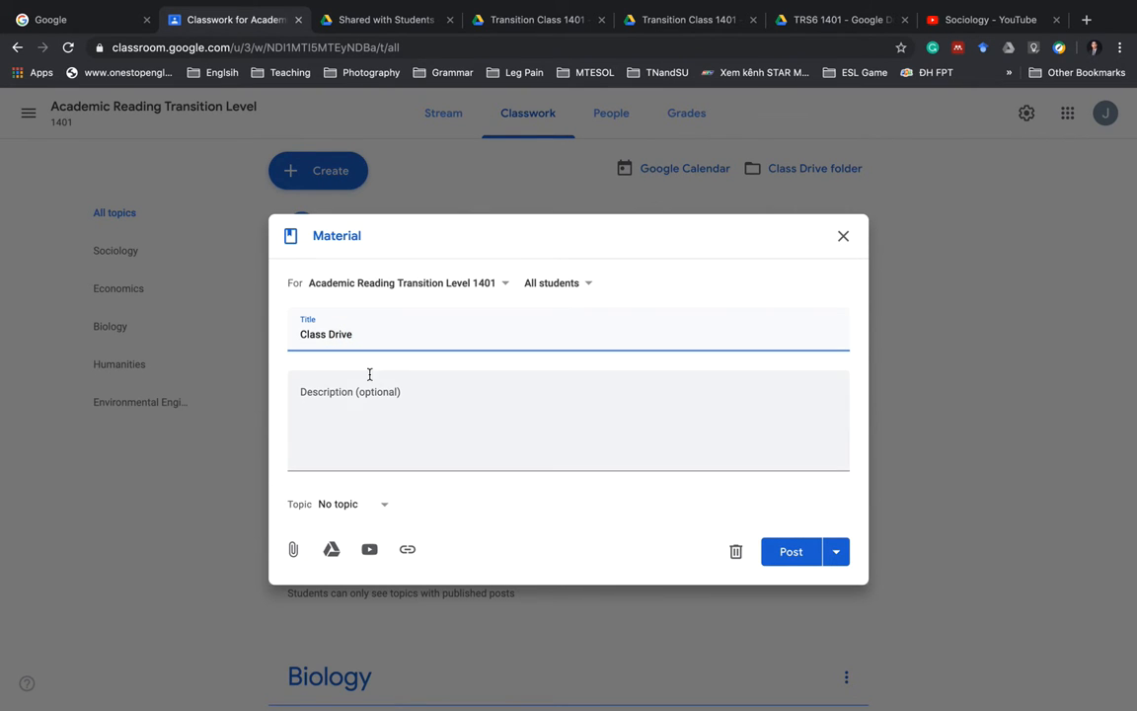
# - Switch to Google Drive and copy the shareable link of the Shared with Students folder
pyautogui.click(807, 19)
pyautogui.click(385, 22)
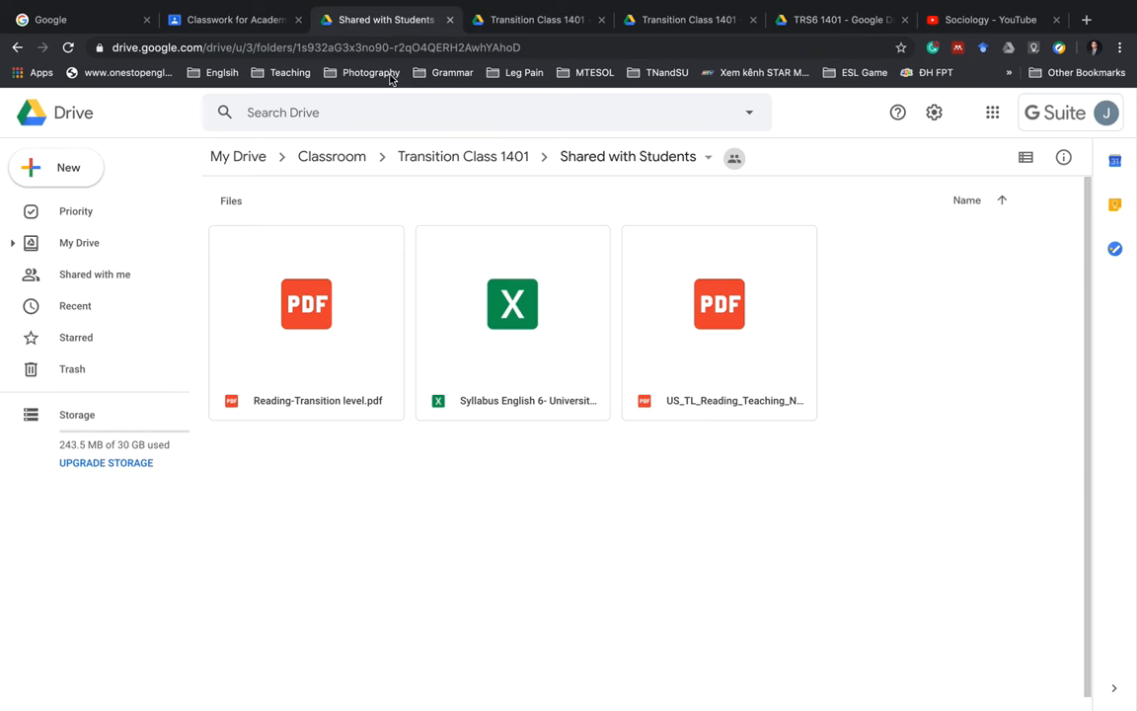
pyautogui.click(708, 157)
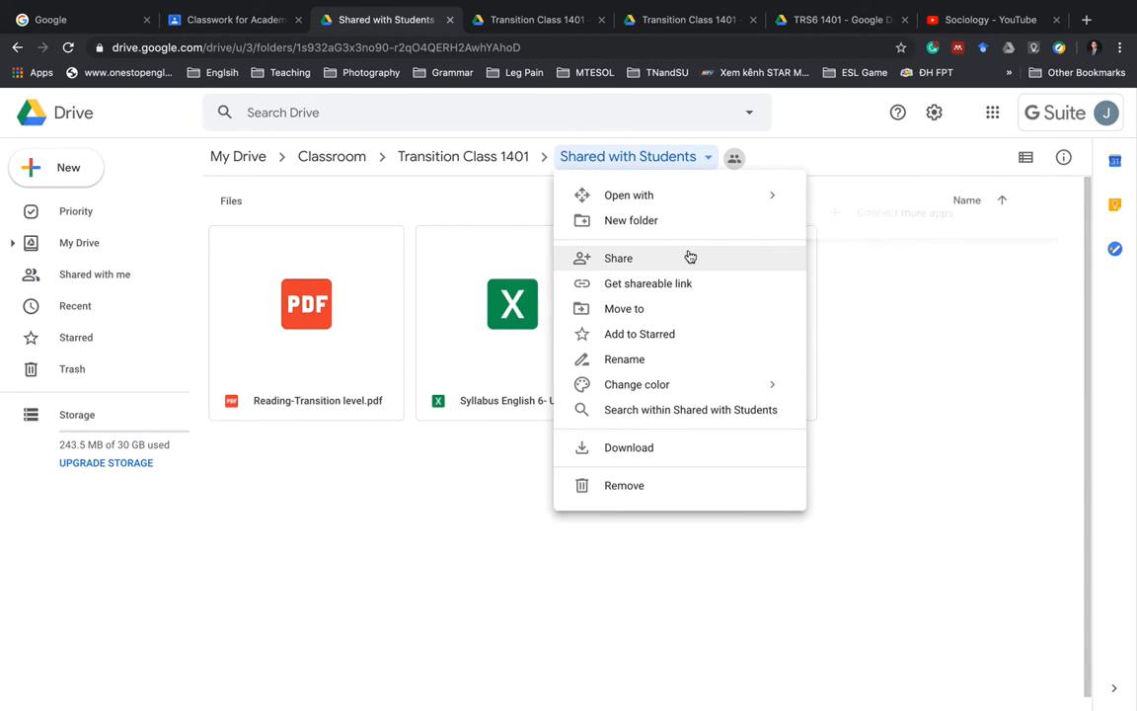
pyautogui.click(684, 284)
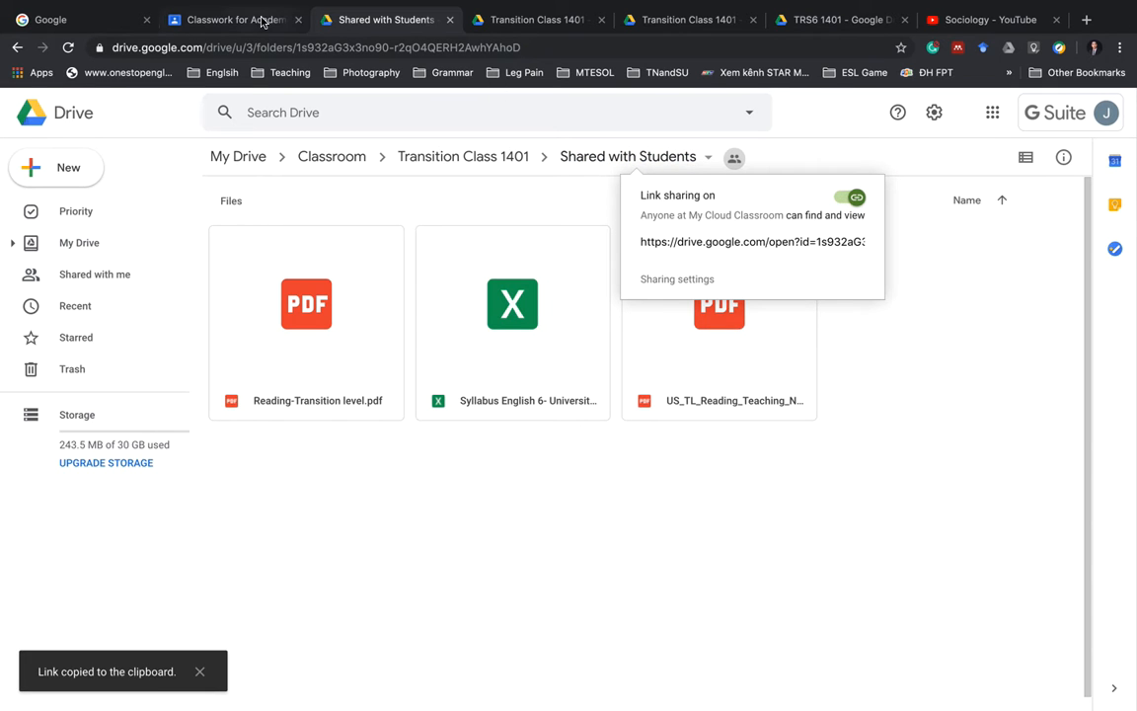
pyautogui.click(748, 240)
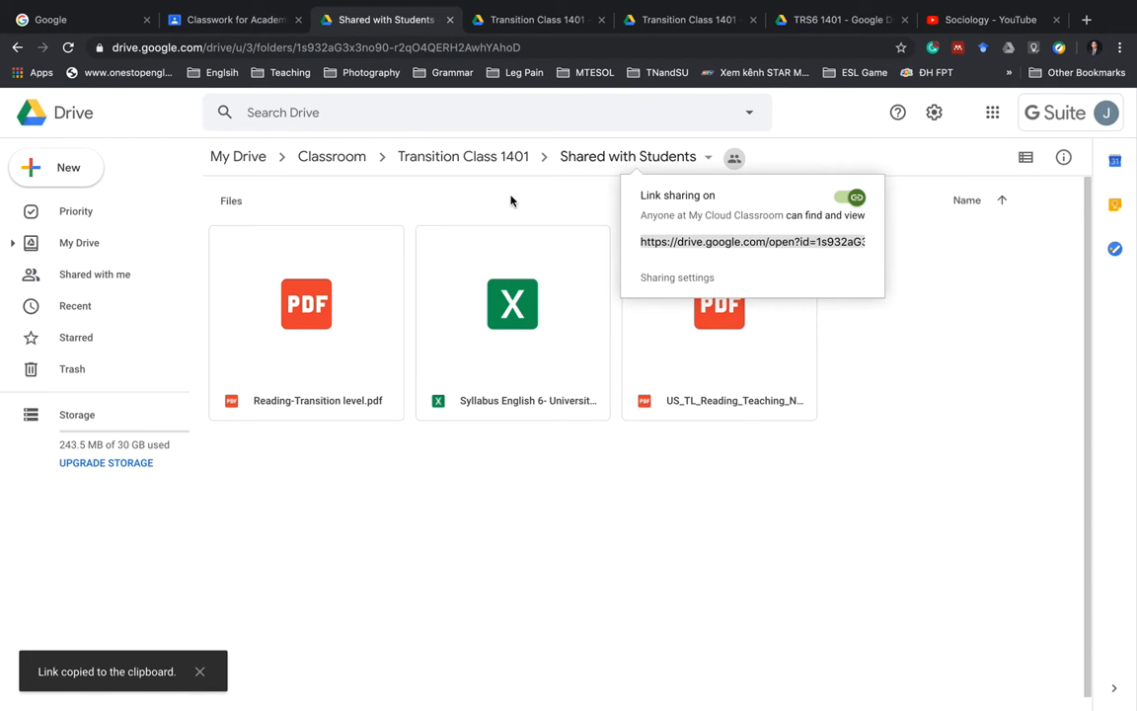
# - Return to Google Classroom, attach the copied folder link to the Class Drive material and post it
pyautogui.click(231, 24)
pyautogui.click(407, 549)
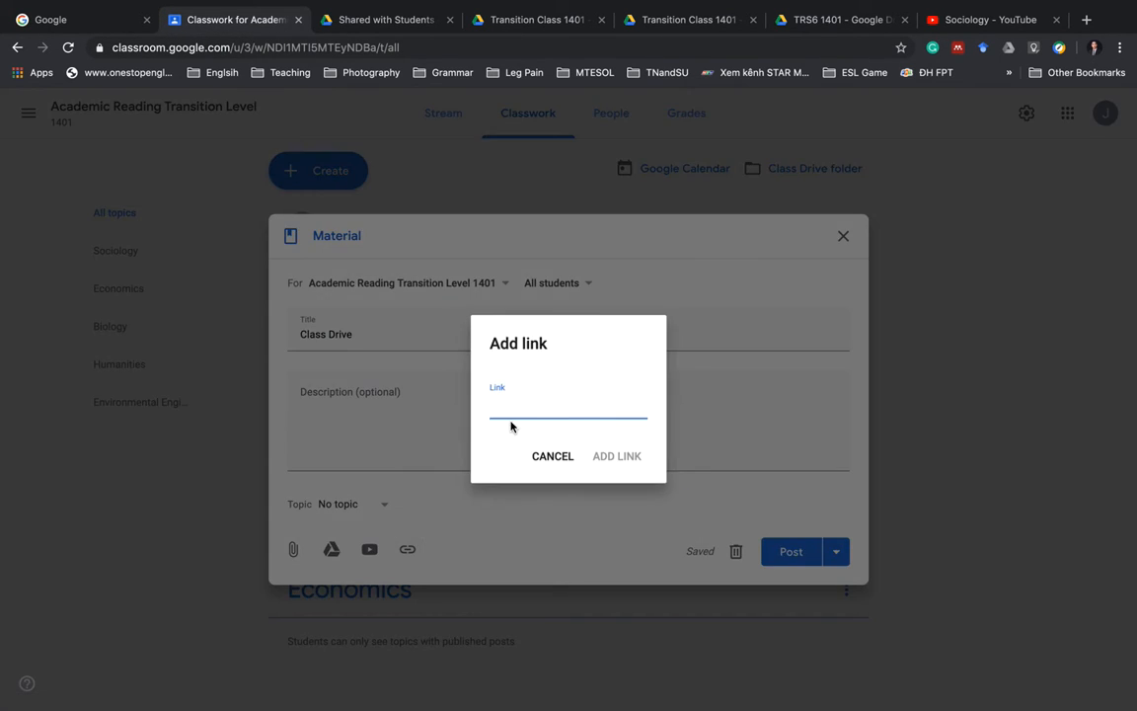
pyautogui.hotkey('ctrl', 'v')
pyautogui.click(616, 456)
pyautogui.click(347, 364)
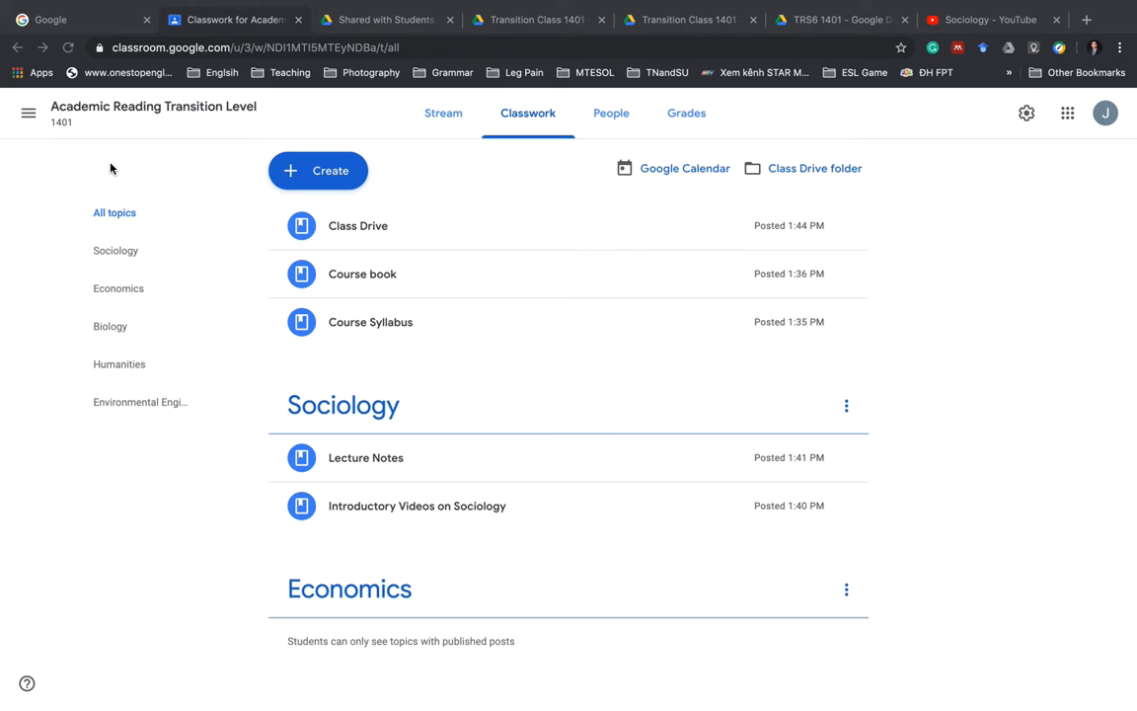
# - Open the Classwork page of Transition Class 1402
pyautogui.click(26, 117)
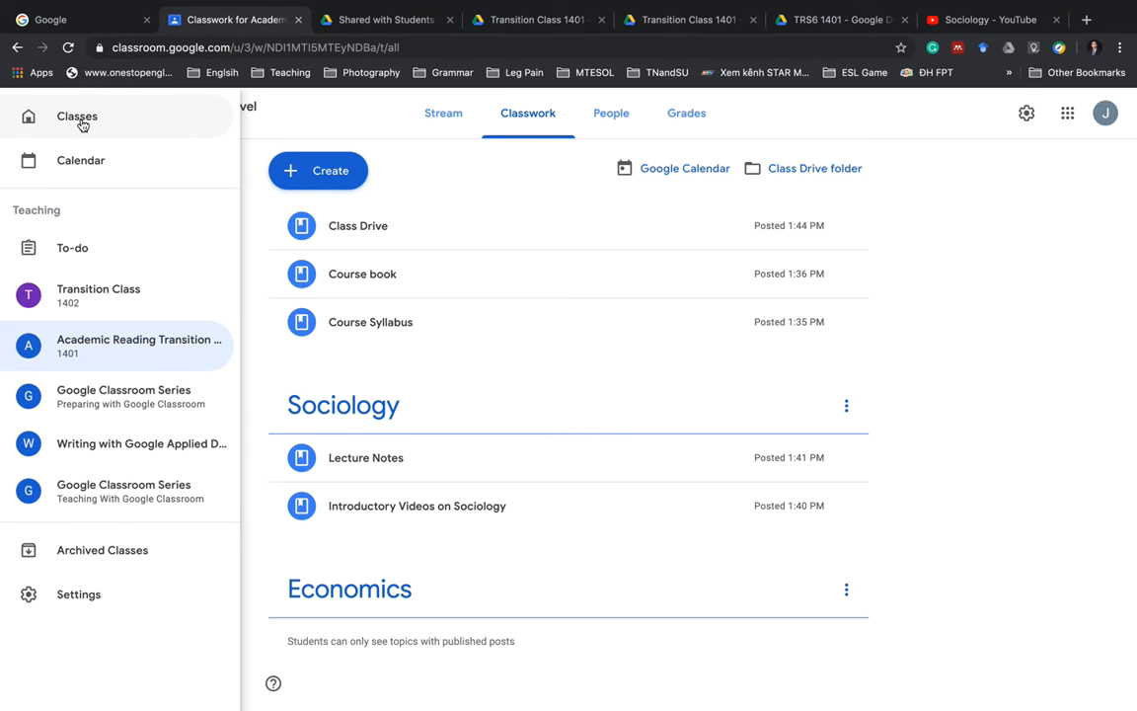
pyautogui.click(85, 293)
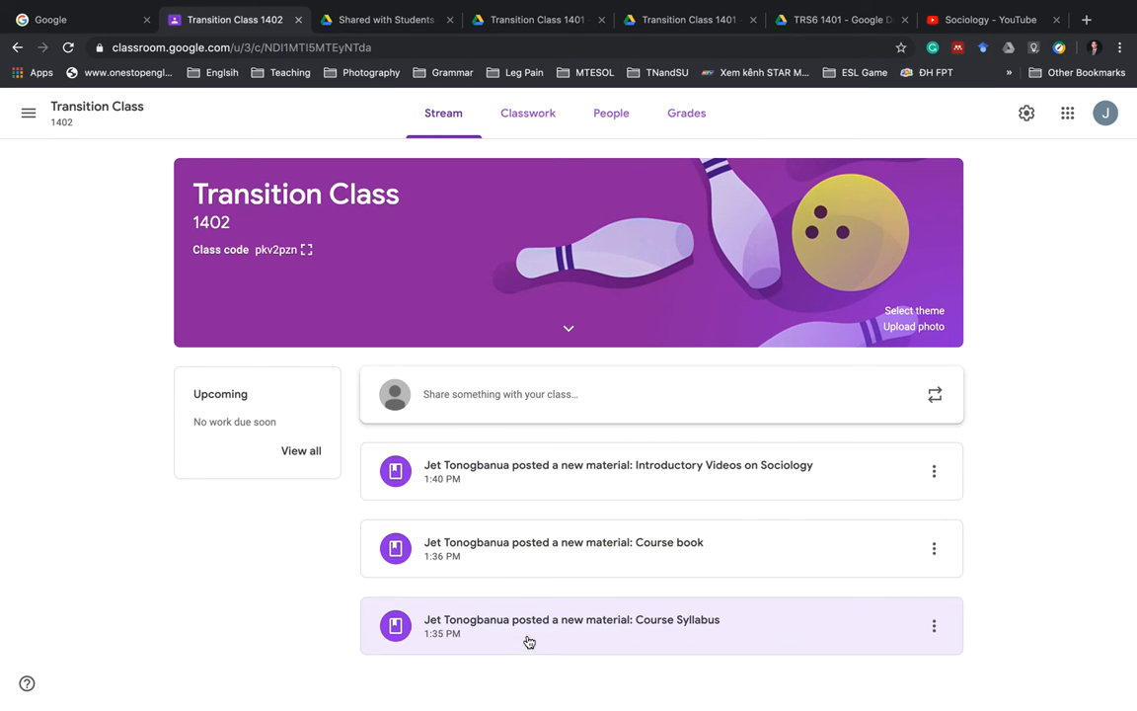
pyautogui.click(534, 117)
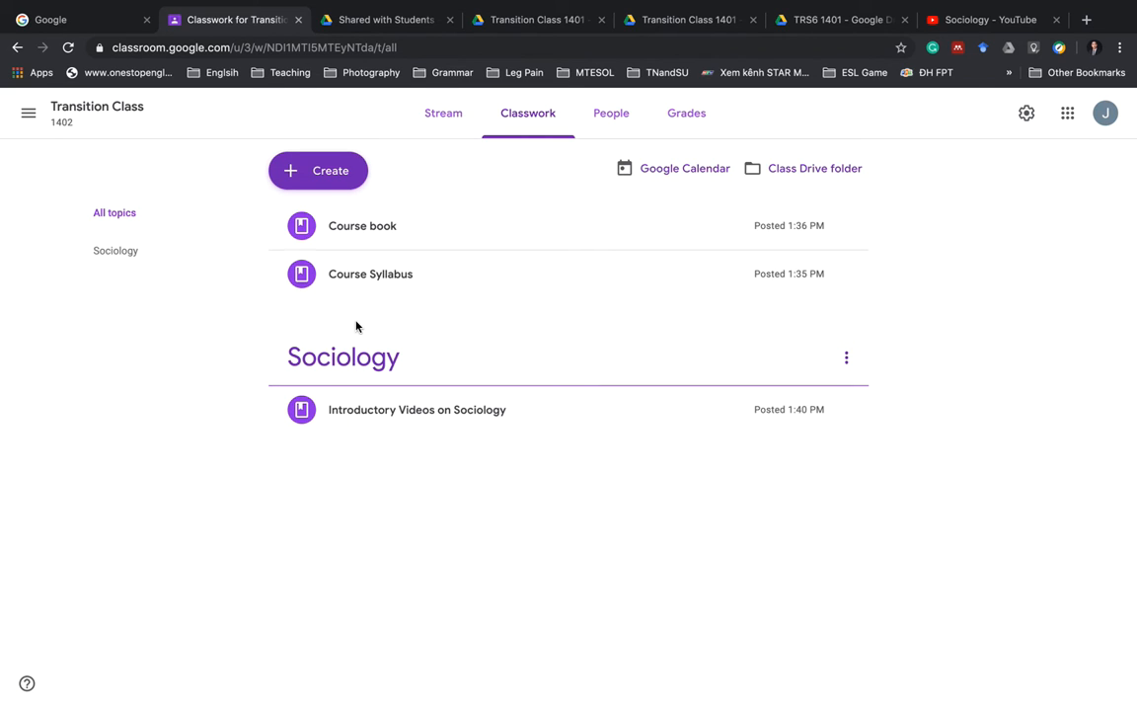
# - Check the attachments of Course book, Course Syllabus and Introductory Videos on Sociology, and return to the overview of all classes
pyautogui.click(356, 244)
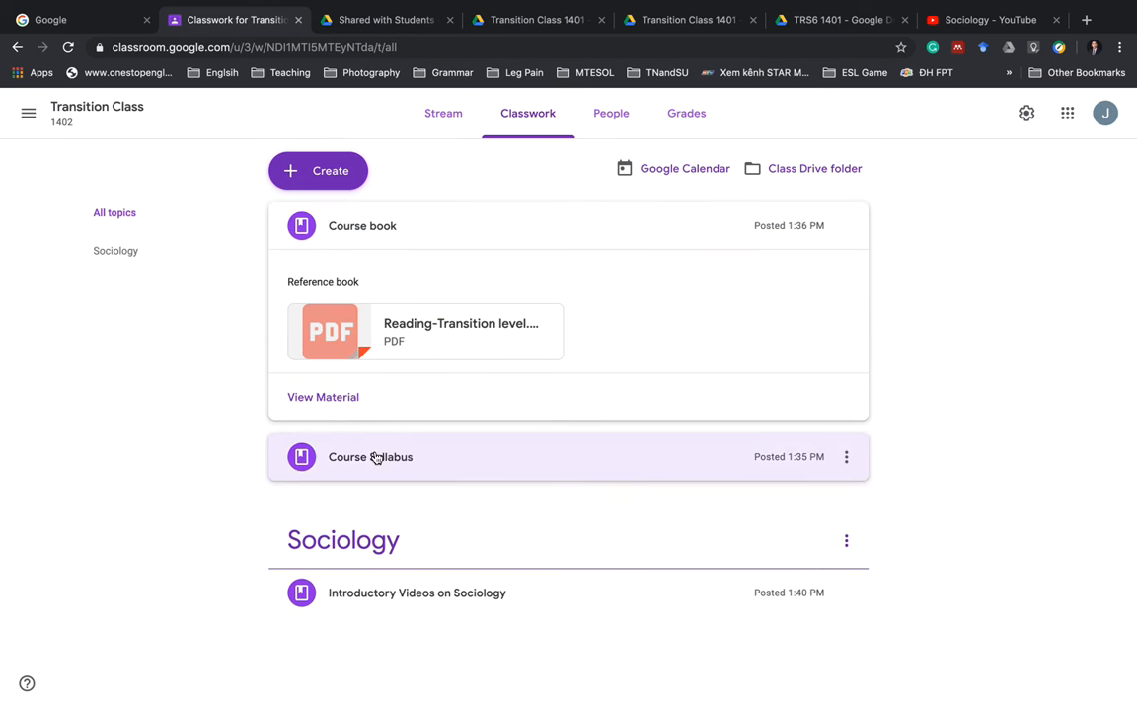
pyautogui.click(375, 457)
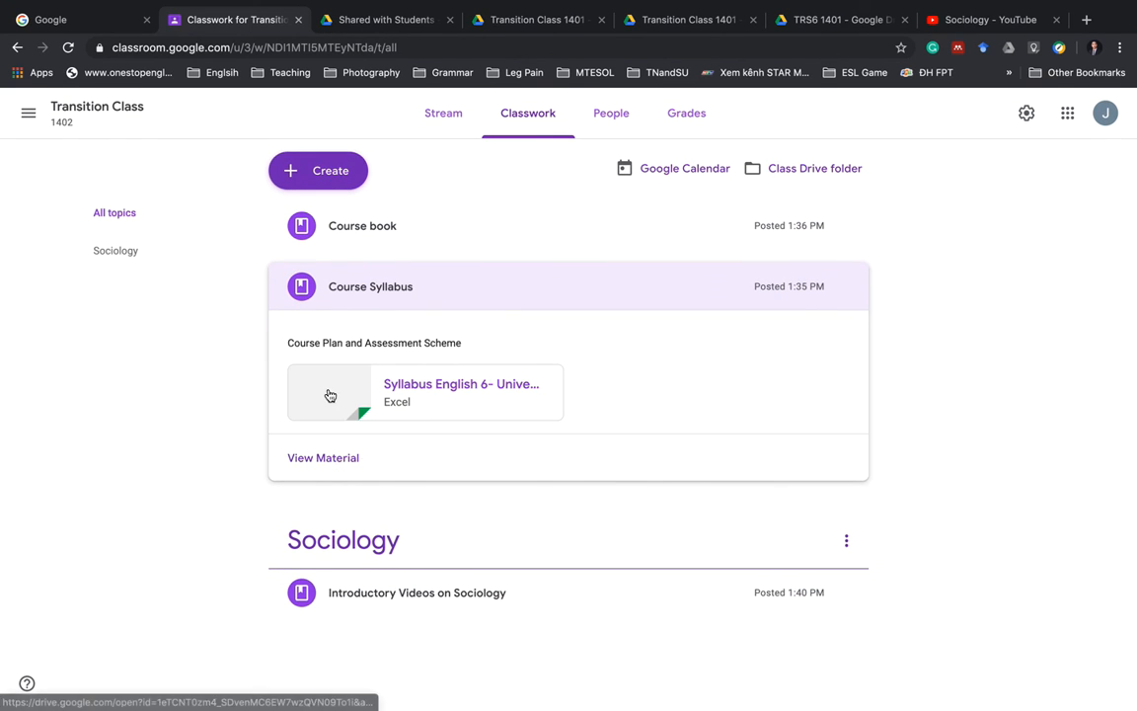
pyautogui.click(401, 593)
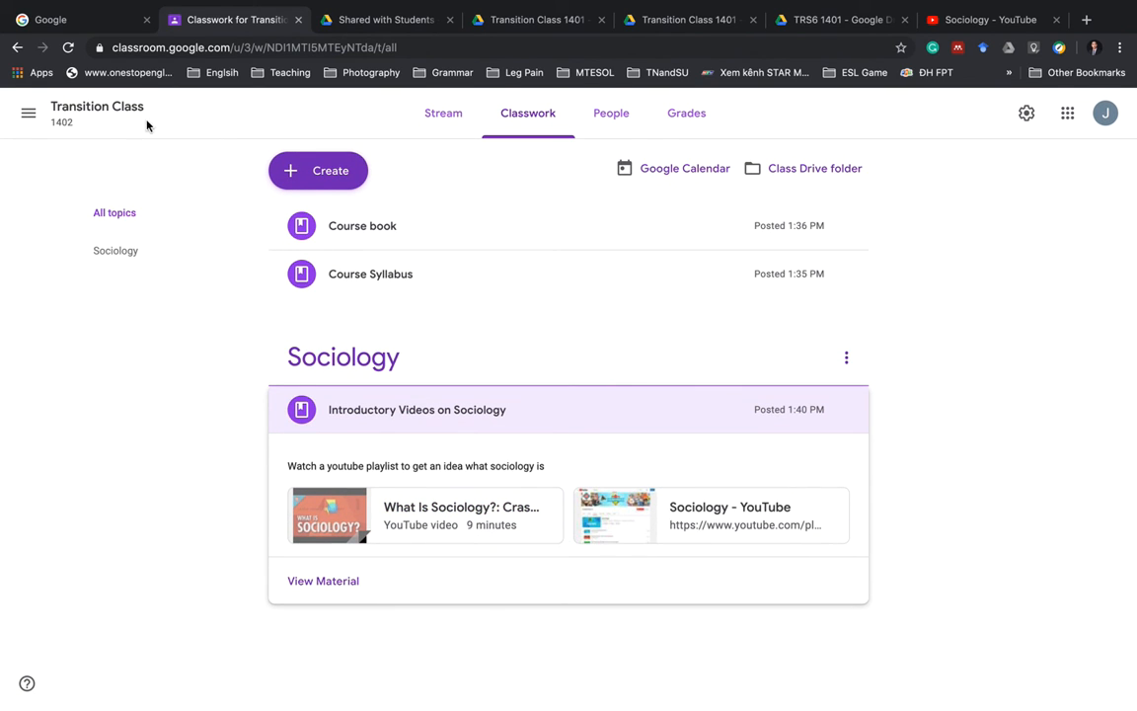
pyautogui.click(30, 113)
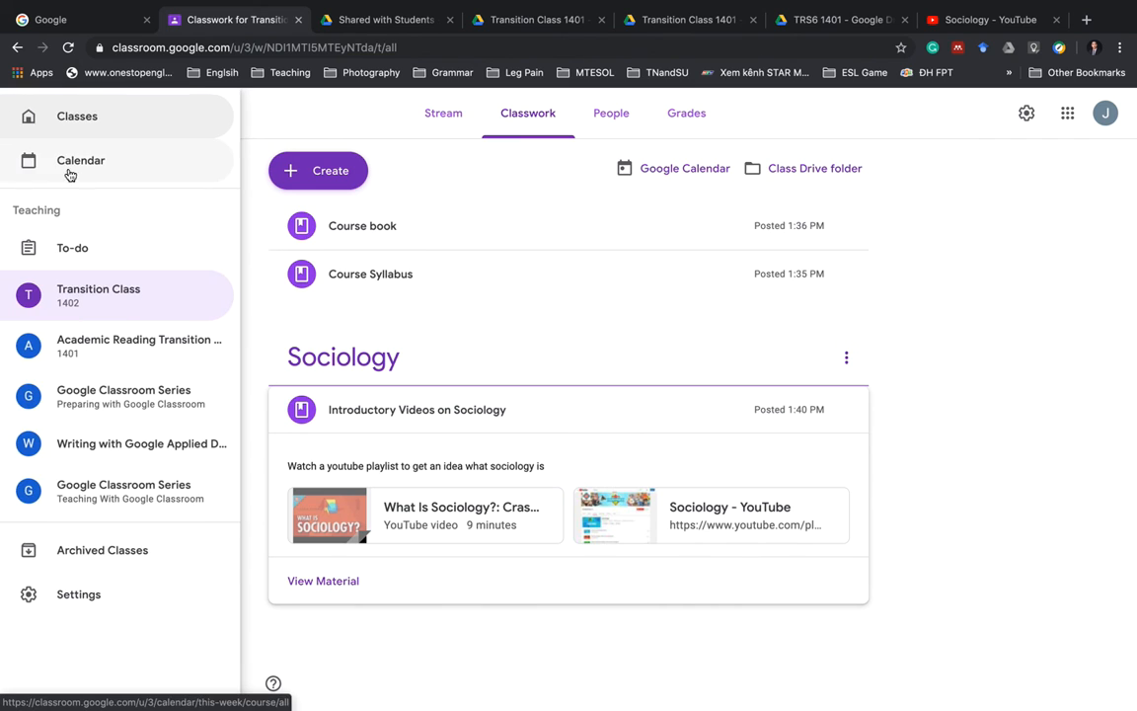
pyautogui.click(86, 114)
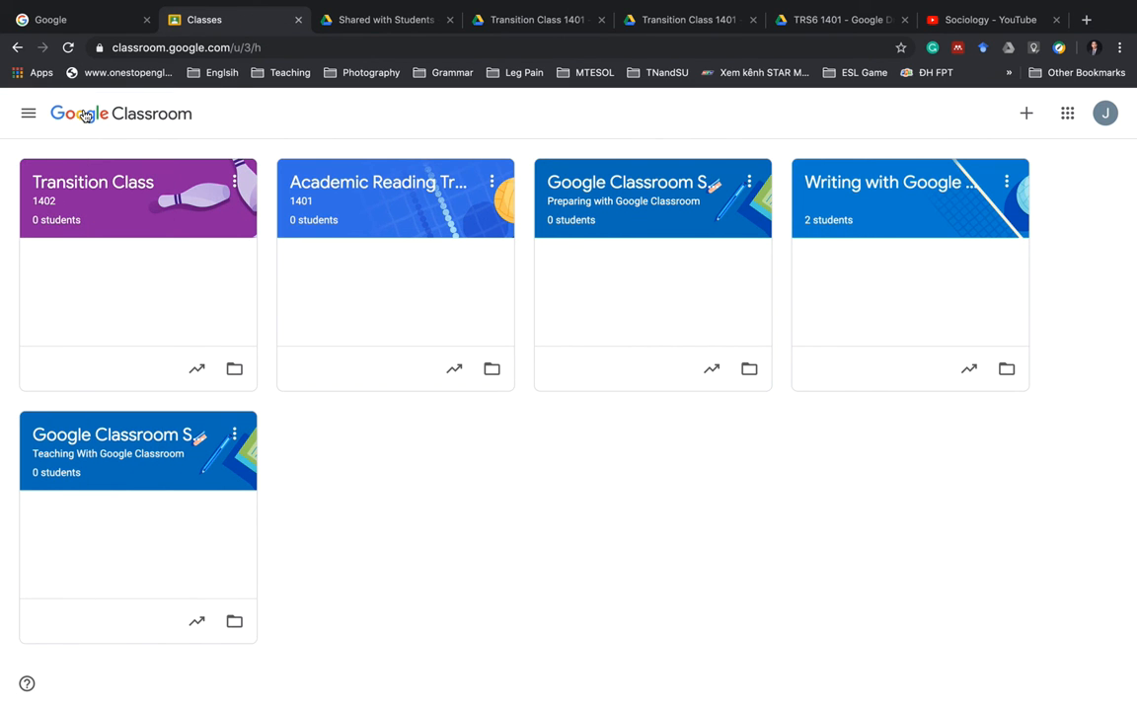